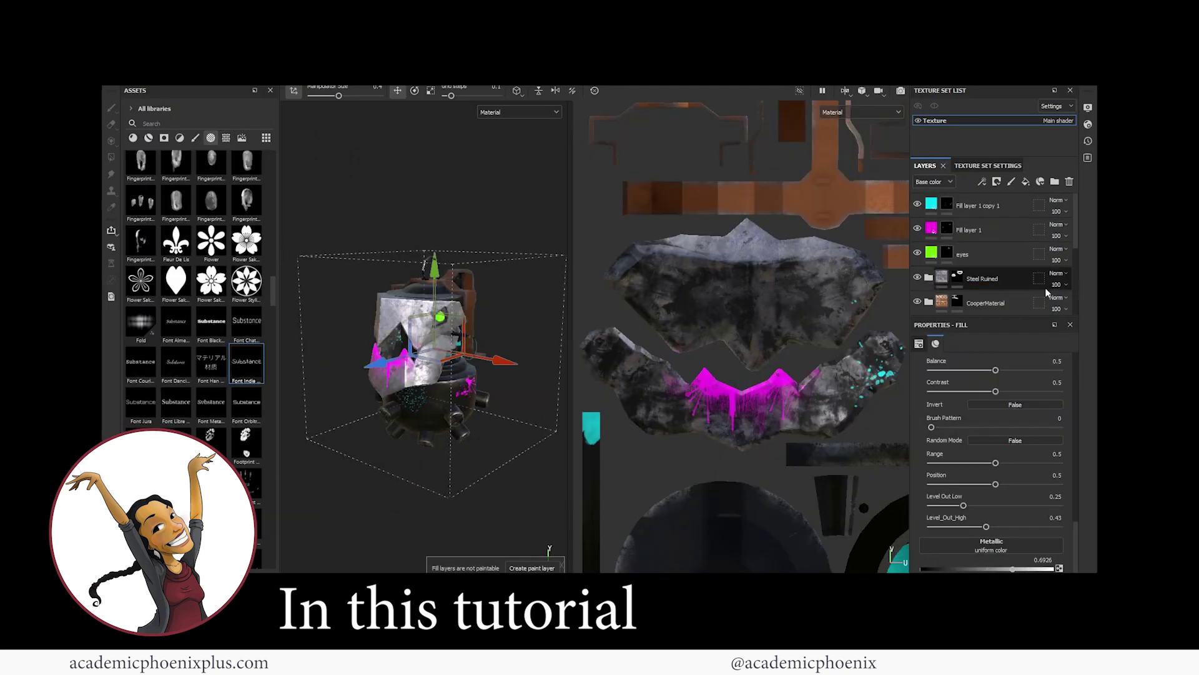
{"action": "scroll", "coordinate": [1070, 250], "scroll_direction": "down", "scroll_amount": 2}
{"action": "left_click", "coordinate": [1022, 267]}
{"action": "left_click", "coordinate": [929, 263]}
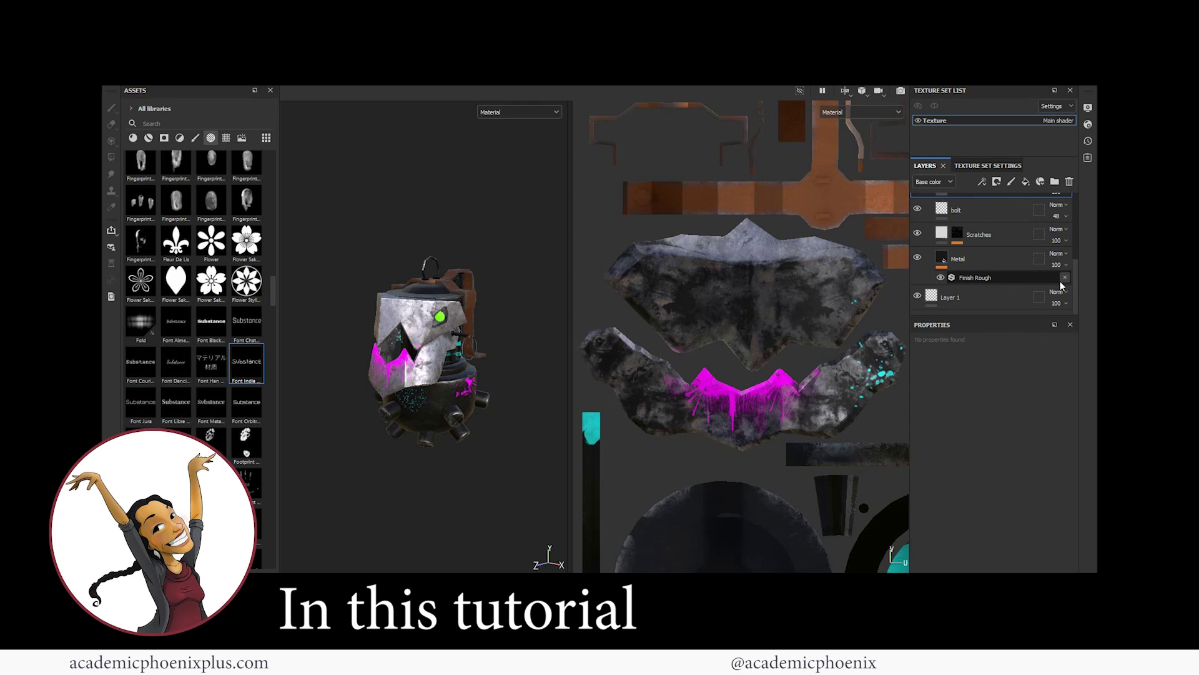
{"action": "left_click", "coordinate": [987, 288]}
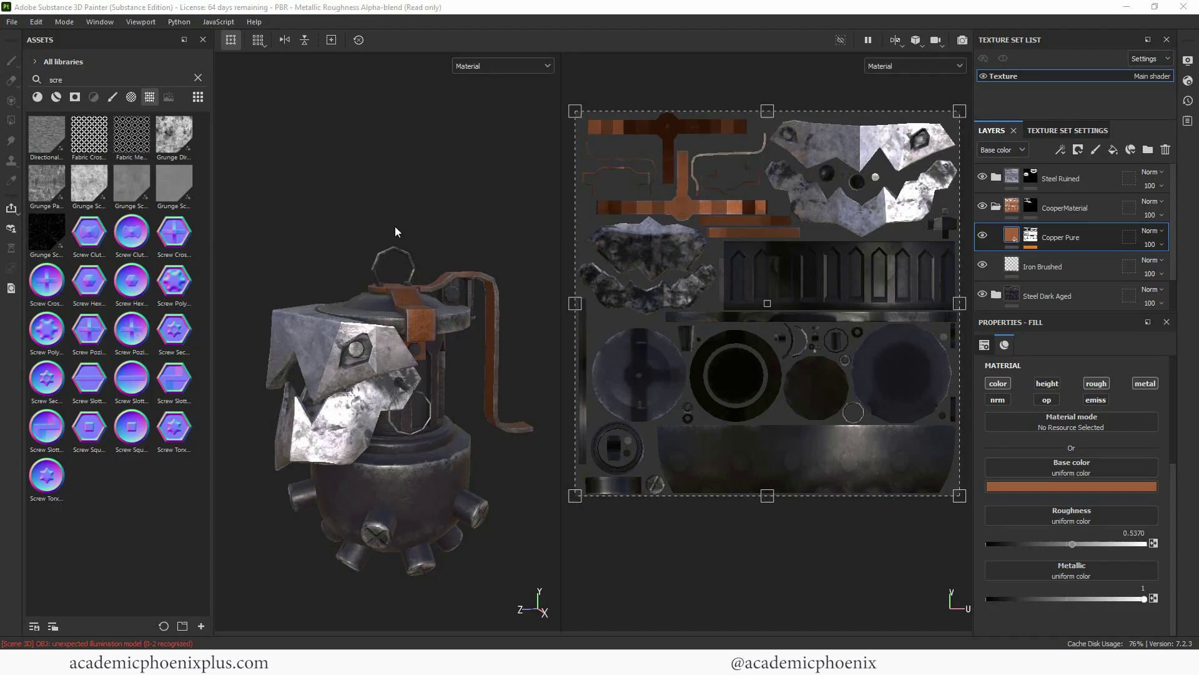
Step: Collapse the CooperMaterial folder and add a paint layer above the Steel Ruined folder
{"action": "left_click", "coordinate": [996, 206]}
{"action": "left_click", "coordinate": [1066, 168]}
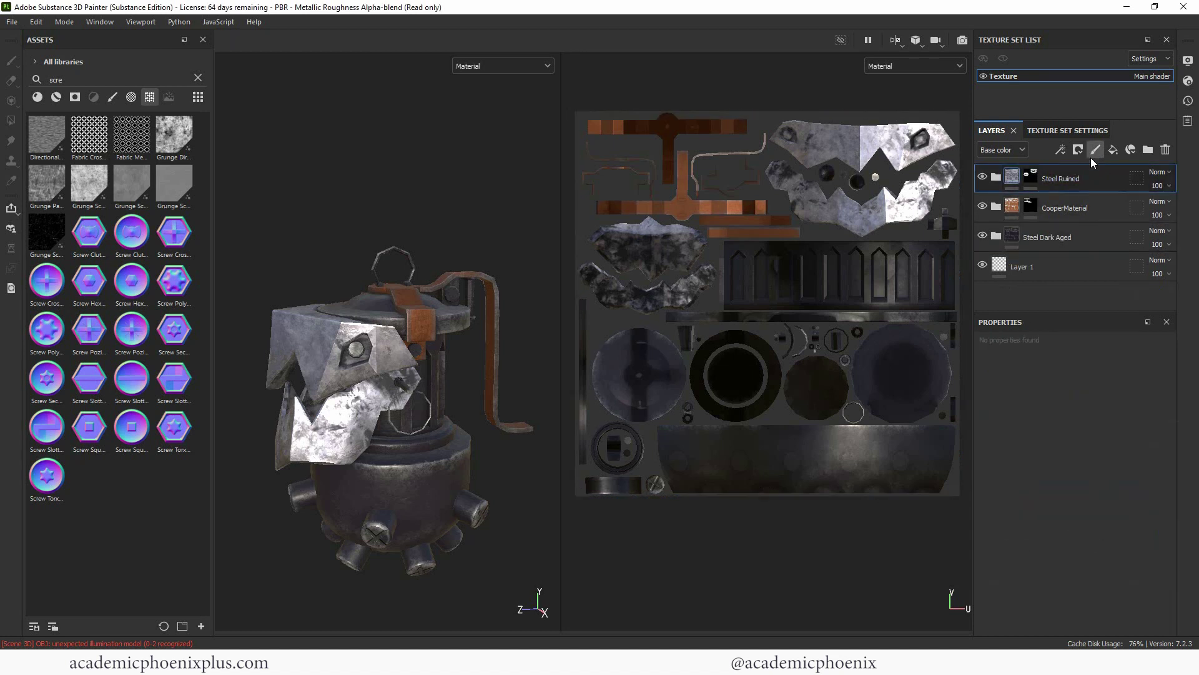
{"action": "left_click", "coordinate": [1092, 155]}
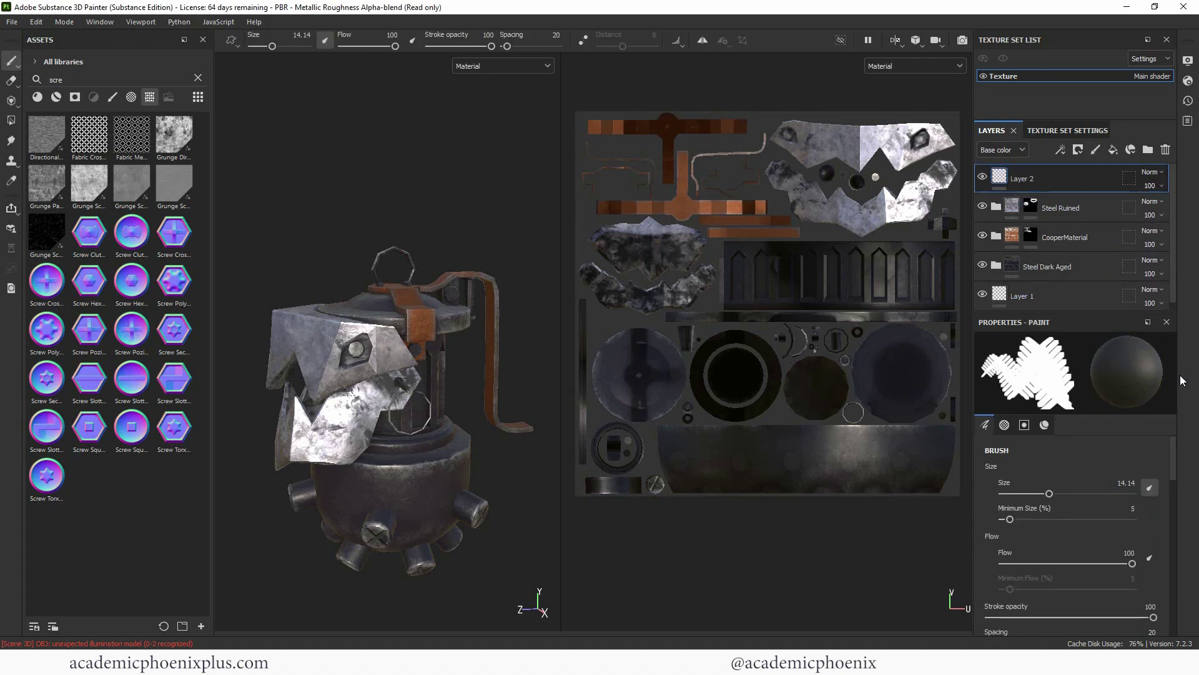
Step: Replace the brush's Cross Blocky alpha with a solid round one, searching the alphas for "alpha cir"
{"action": "mouse_move", "coordinate": [1174, 470]}
{"action": "left_mouse_down"}
{"action": "mouse_move", "coordinate": [1174, 614]}
{"action": "mouse_move", "coordinate": [1193, 551]}
{"action": "left_mouse_up"}
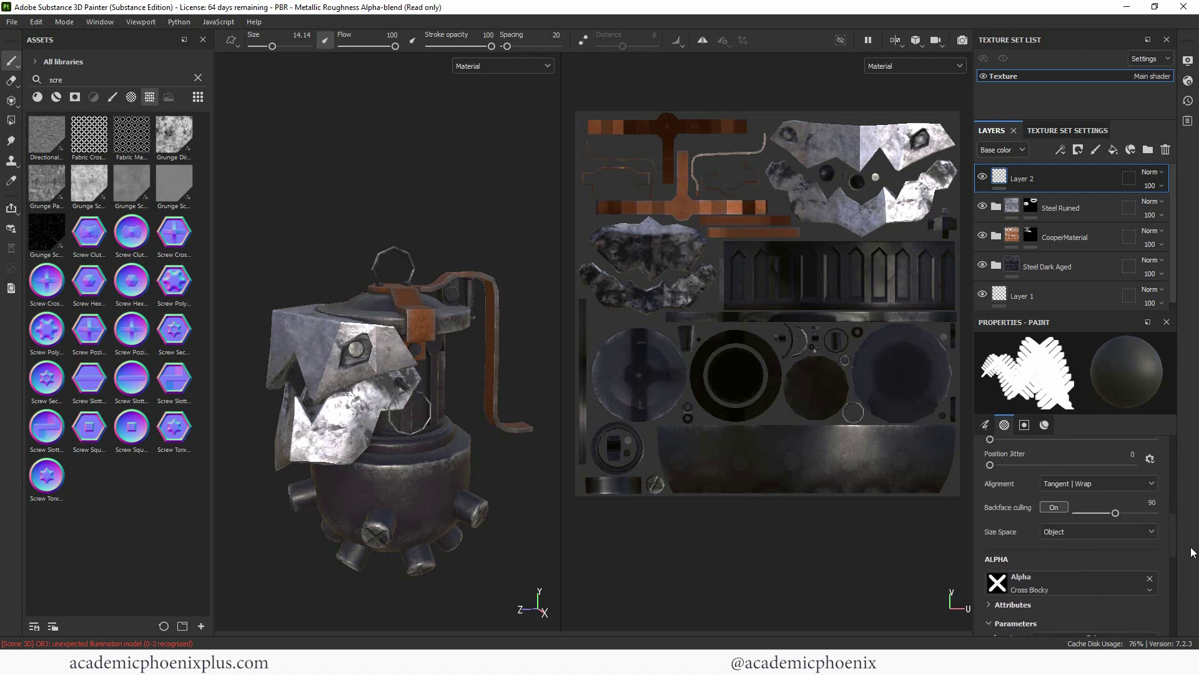
{"action": "left_click", "coordinate": [1051, 584]}
{"action": "type", "text": "alpha bo"}
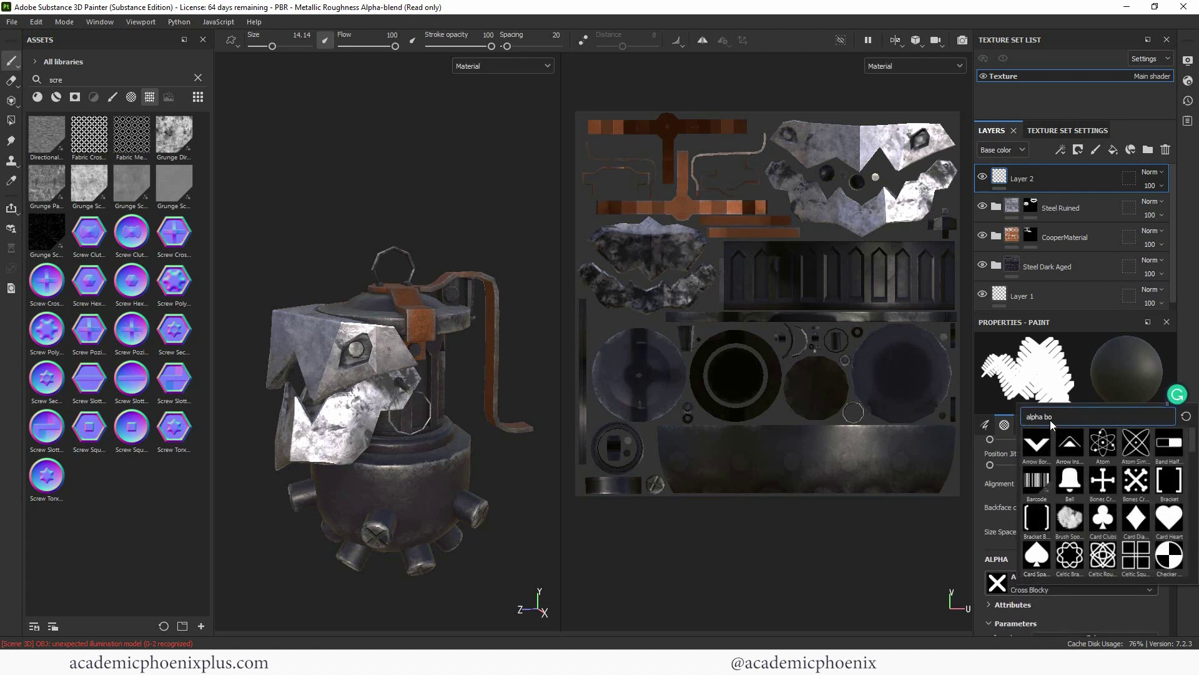
{"action": "key", "text": "BackSpace"}
{"action": "key", "text": "BackSpace"}
{"action": "type", "text": "cir"}
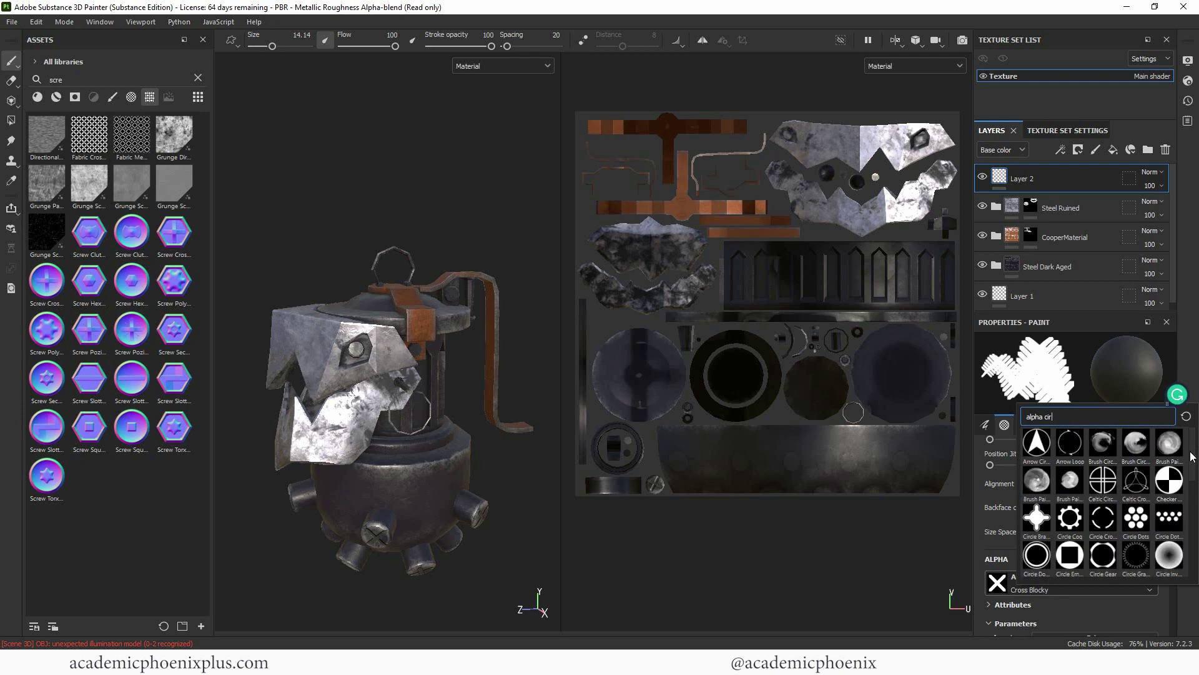
{"action": "left_click_drag", "start_coordinate": [1190, 456], "coordinate": [1176, 547]}
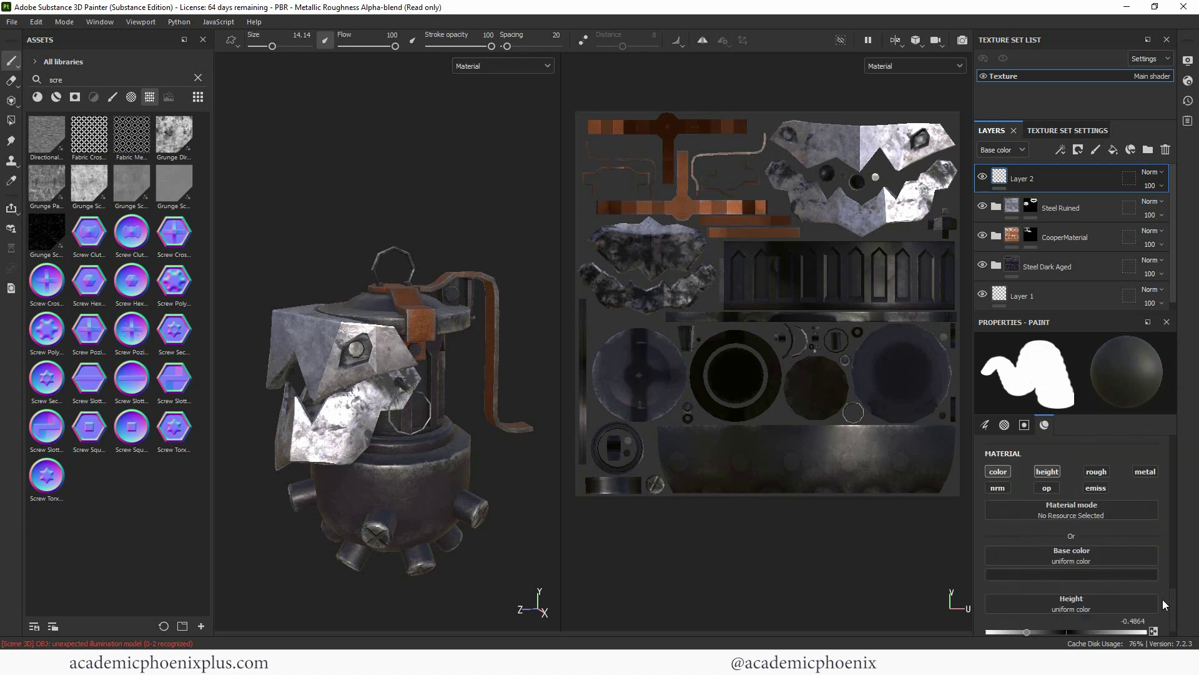
Step: Limit the brush material to the color and emissive channels and set its emissive color to bright green 86ff00
{"action": "left_click", "coordinate": [1047, 471]}
{"action": "left_click", "coordinate": [1095, 493]}
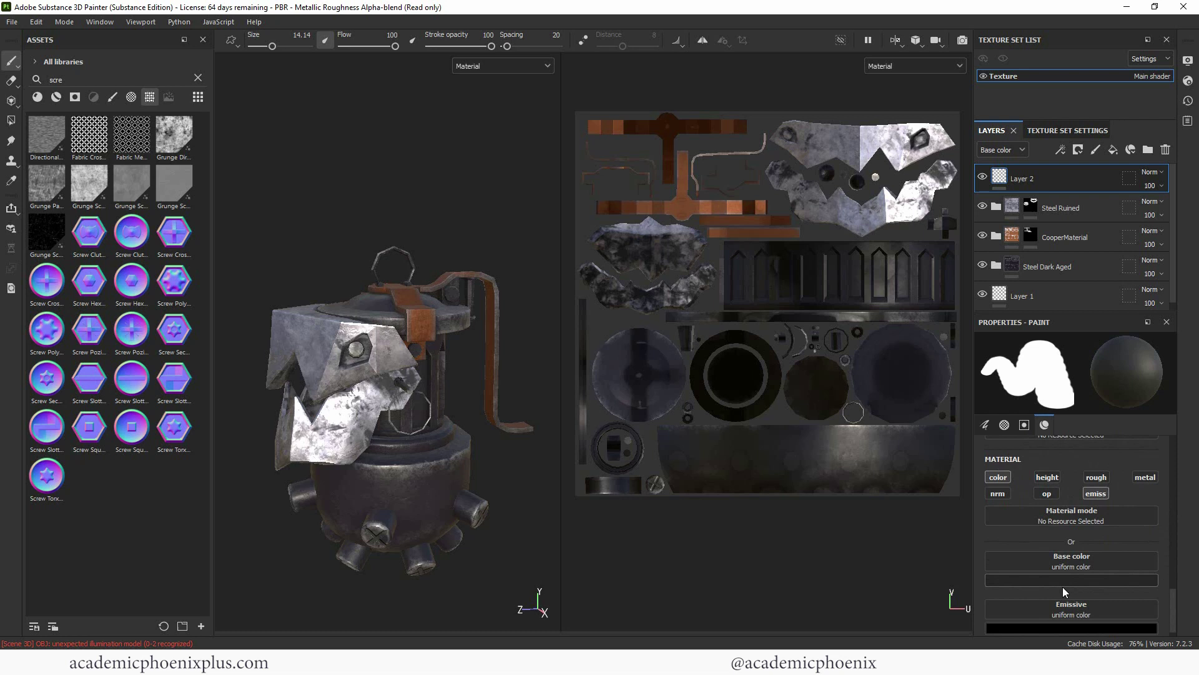
{"action": "scroll", "coordinate": [1162, 597], "scroll_direction": "down", "scroll_amount": 1}
{"action": "left_click", "coordinate": [1077, 612]}
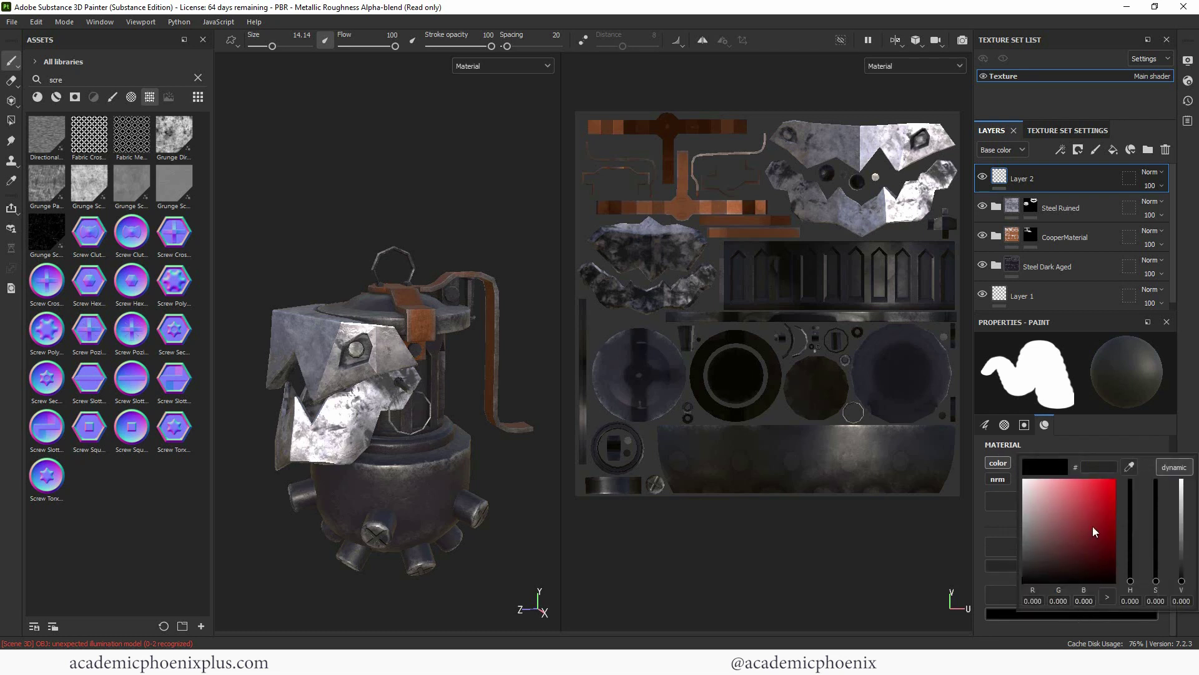
{"action": "left_click", "coordinate": [1114, 497]}
{"action": "left_click_drag", "start_coordinate": [1130, 531], "coordinate": [1134, 553]}
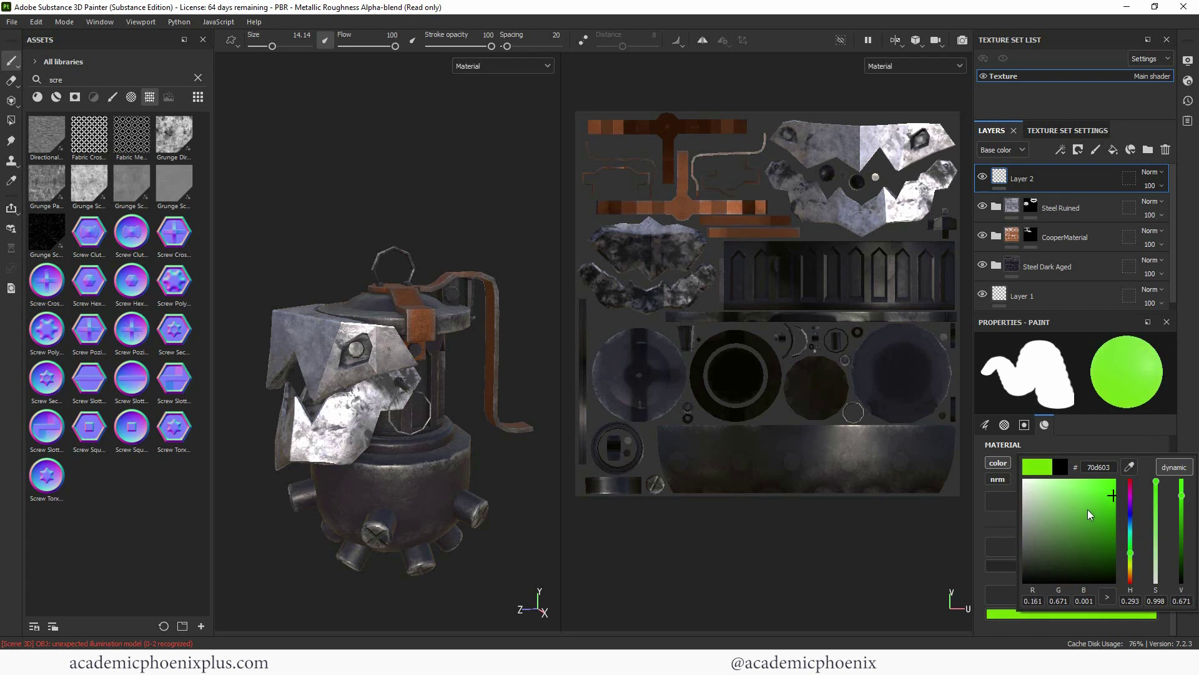
{"action": "left_click", "coordinate": [1108, 483]}
{"action": "left_click_drag", "start_coordinate": [1108, 481], "coordinate": [1119, 485]}
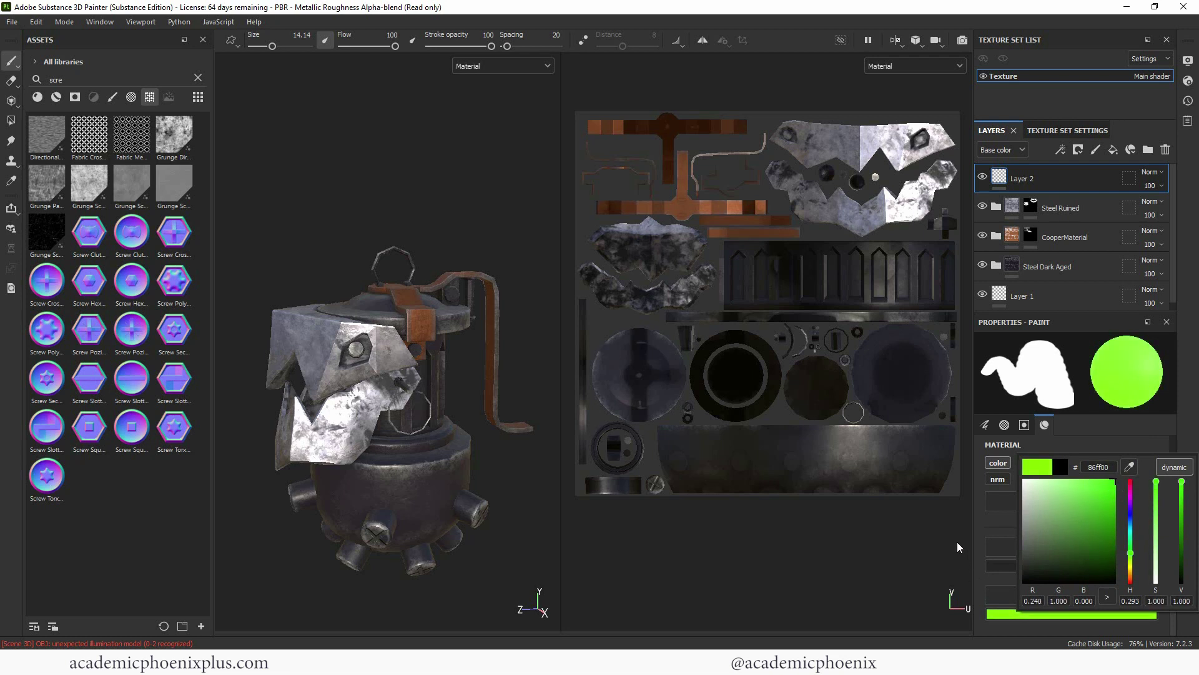
Step: Set the brush's base color to a saturated turquoise green
{"action": "left_click", "coordinate": [982, 523]}
{"action": "left_click", "coordinate": [1022, 561]}
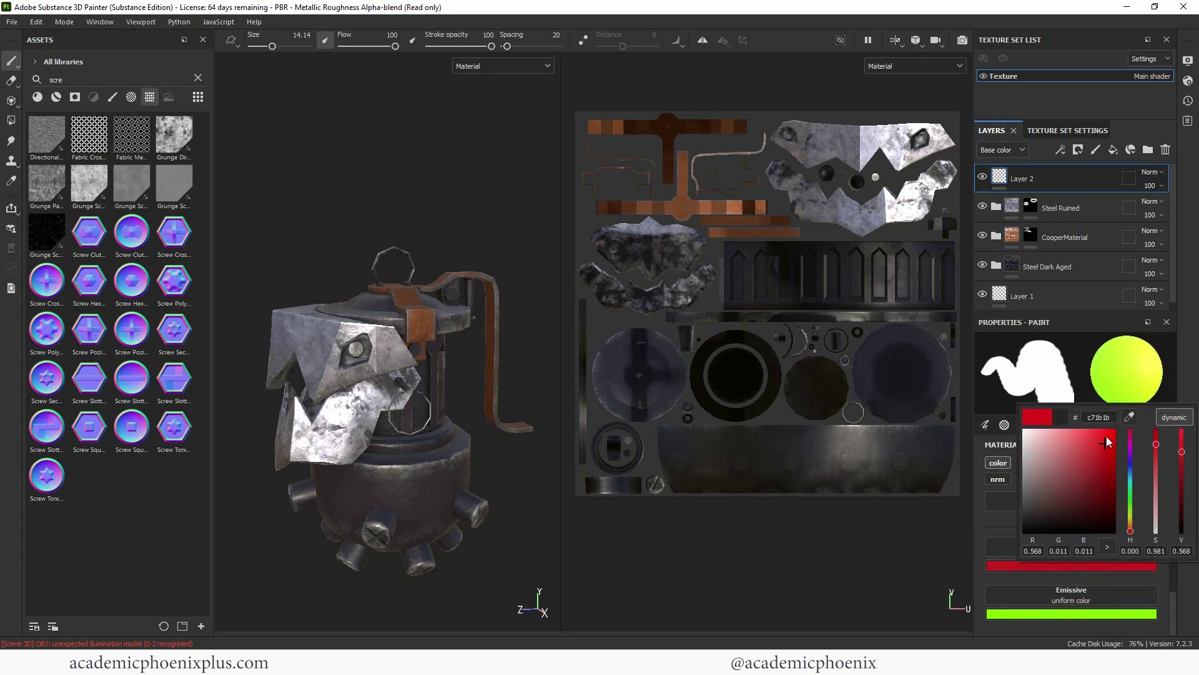
{"action": "left_click_drag", "start_coordinate": [1107, 442], "coordinate": [1113, 434]}
{"action": "left_click", "coordinate": [1132, 488]}
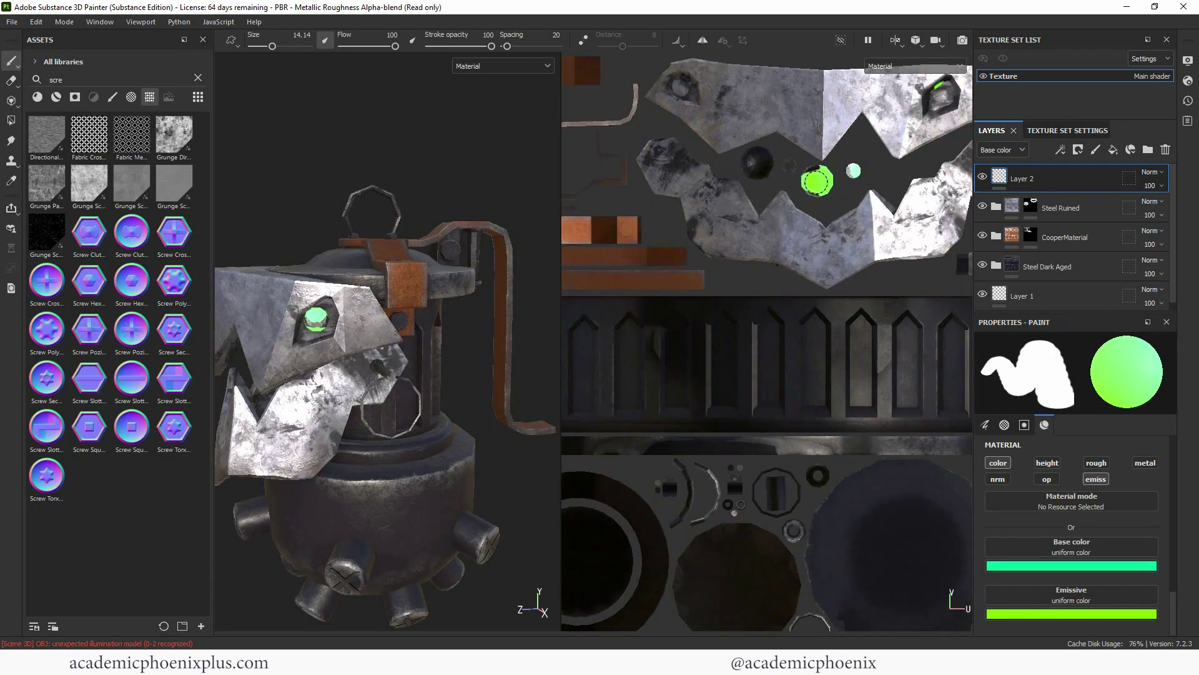
Step: Try to paint the eyes green with brush strokes on the model and on the eye pieces in the UV layout
{"action": "left_click_drag", "start_coordinate": [317, 320], "coordinate": [301, 321]}
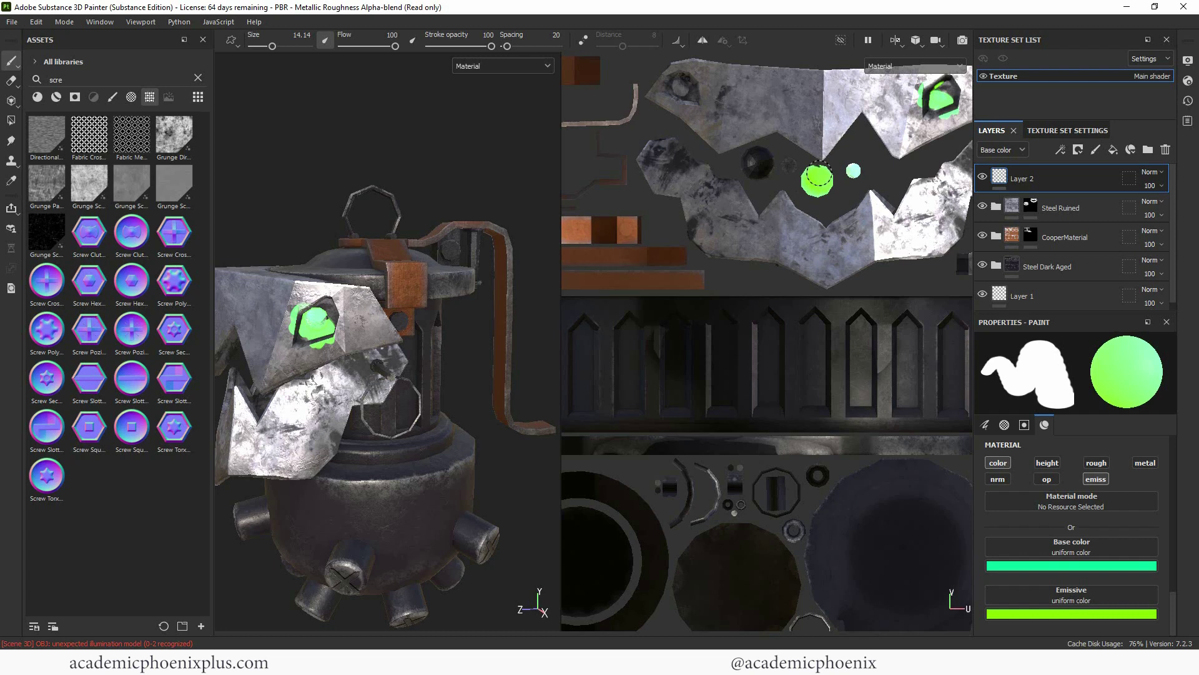
{"action": "left_click_drag", "start_coordinate": [817, 179], "coordinate": [751, 168]}
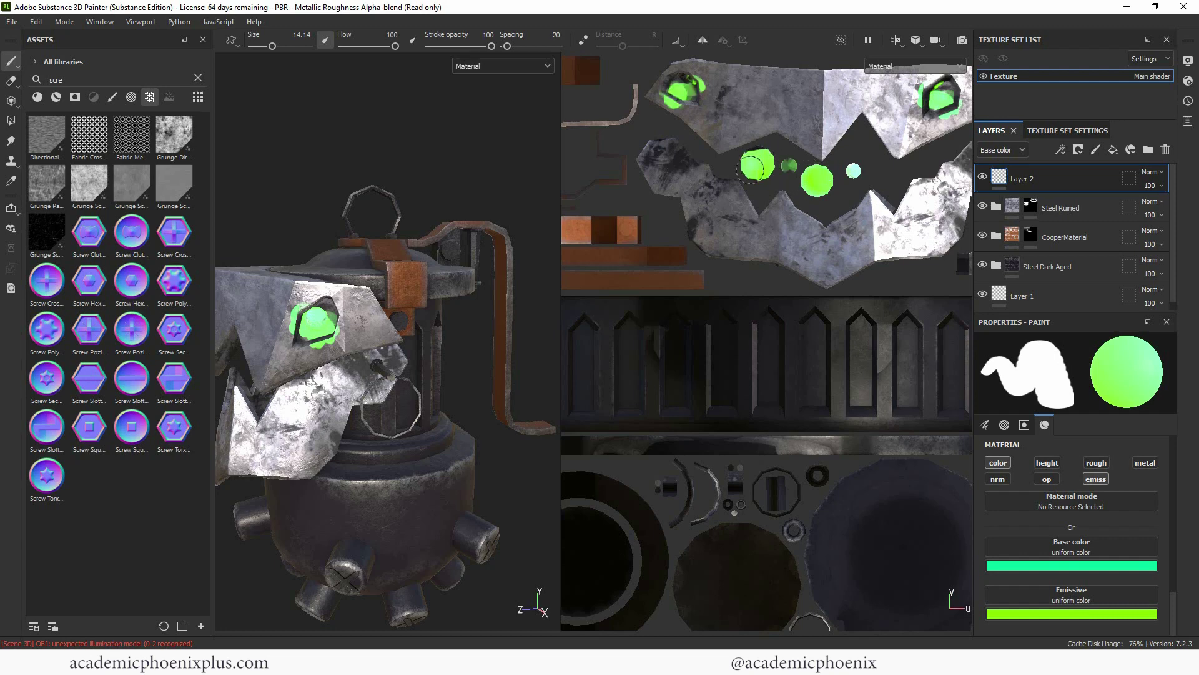
{"action": "mouse_move", "coordinate": [256, 155]}
{"action": "left_mouse_down", "text": "alt"}
{"action": "mouse_move", "coordinate": [461, 139]}
{"action": "mouse_move", "coordinate": [377, 139]}
{"action": "mouse_move", "coordinate": [391, 144]}
{"action": "left_mouse_up", "text": "alt"}
Step: Undo the green eye strokes and delete the paint layer Layer 2
{"action": "key", "text": "ctrl+z"}
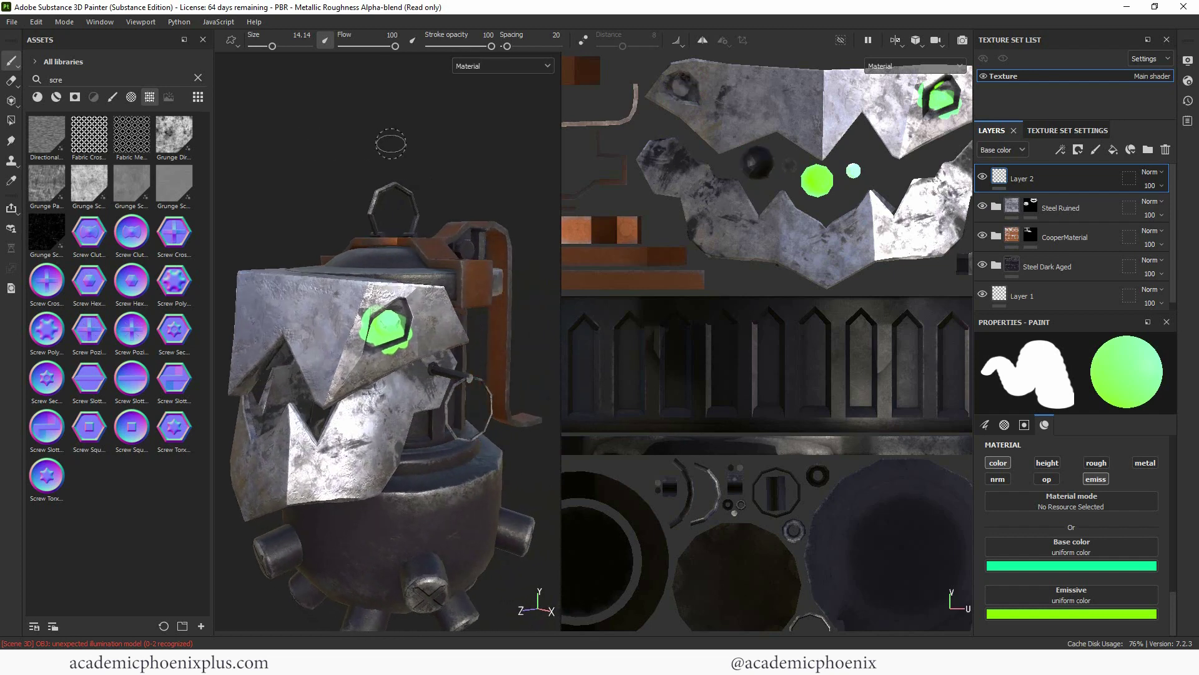
{"action": "key", "text": "ctrl+z"}
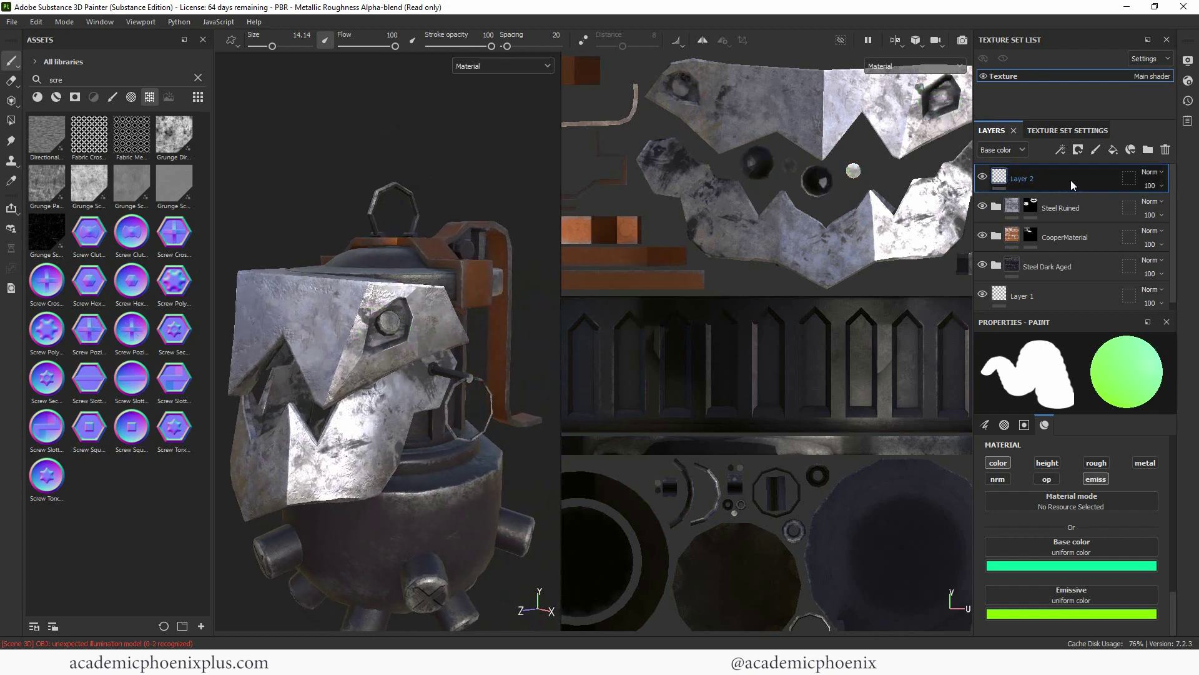
{"action": "key", "text": "Delete"}
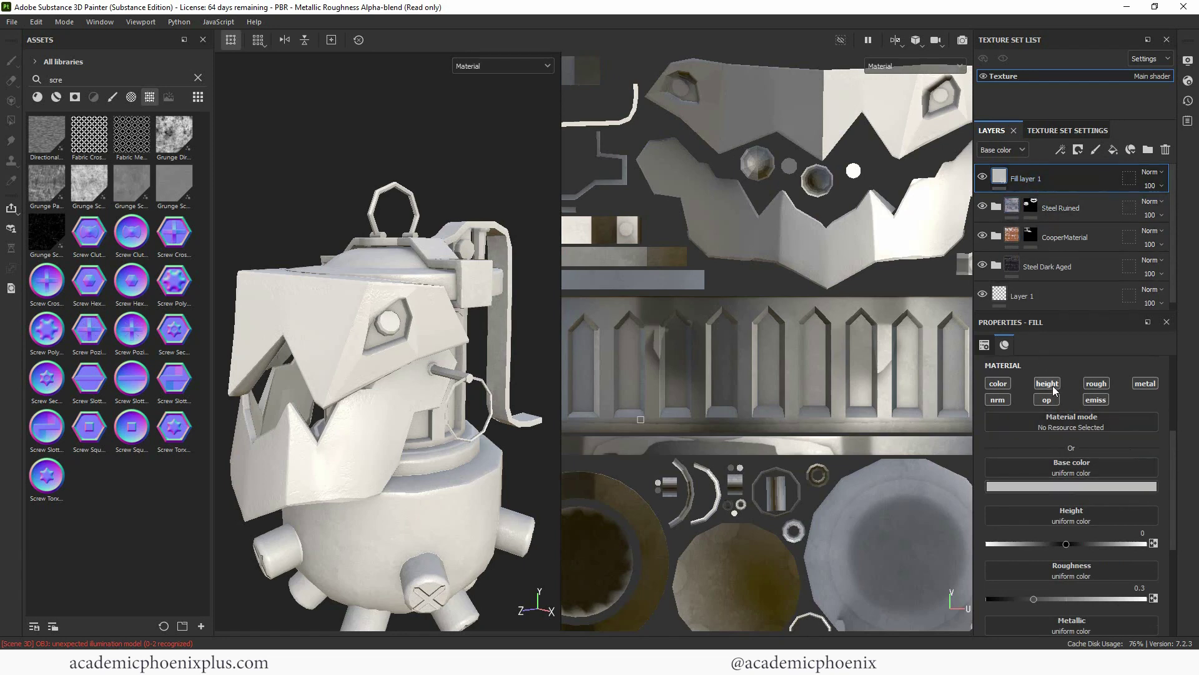
Step: Add a fill layer on top of the stack with only the color and emissive channels enabled
{"action": "left_click", "coordinate": [1047, 384]}
{"action": "left_click", "coordinate": [1096, 384]}
{"action": "left_click", "coordinate": [1145, 384]}
{"action": "left_click", "coordinate": [1047, 400]}
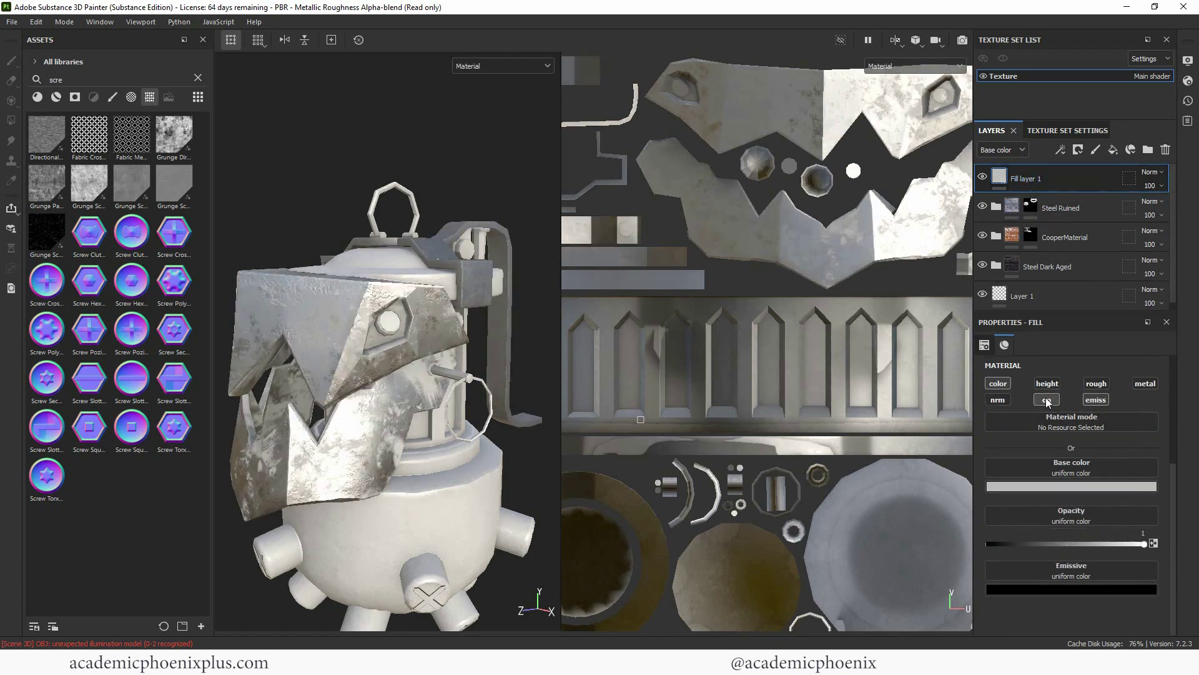
Step: Set the fill layer's base color to bright green 72ff02
{"action": "left_click", "coordinate": [1076, 486]}
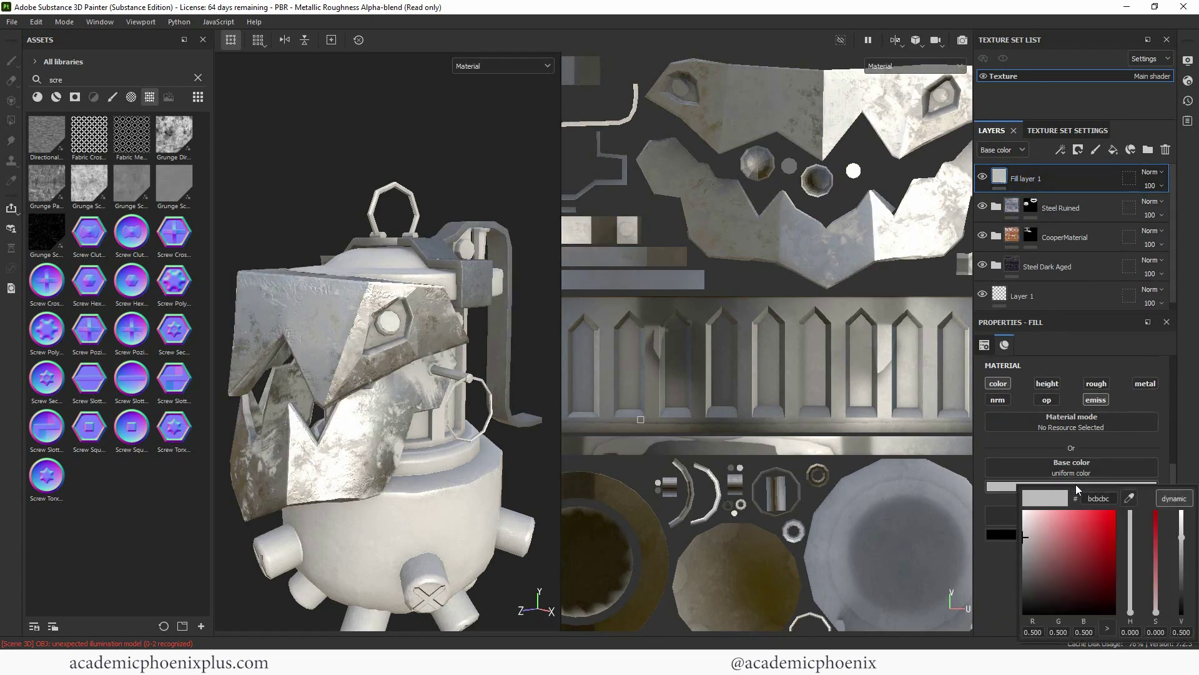
{"action": "left_click", "coordinate": [1109, 525]}
{"action": "left_click_drag", "start_coordinate": [1129, 550], "coordinate": [1130, 573]}
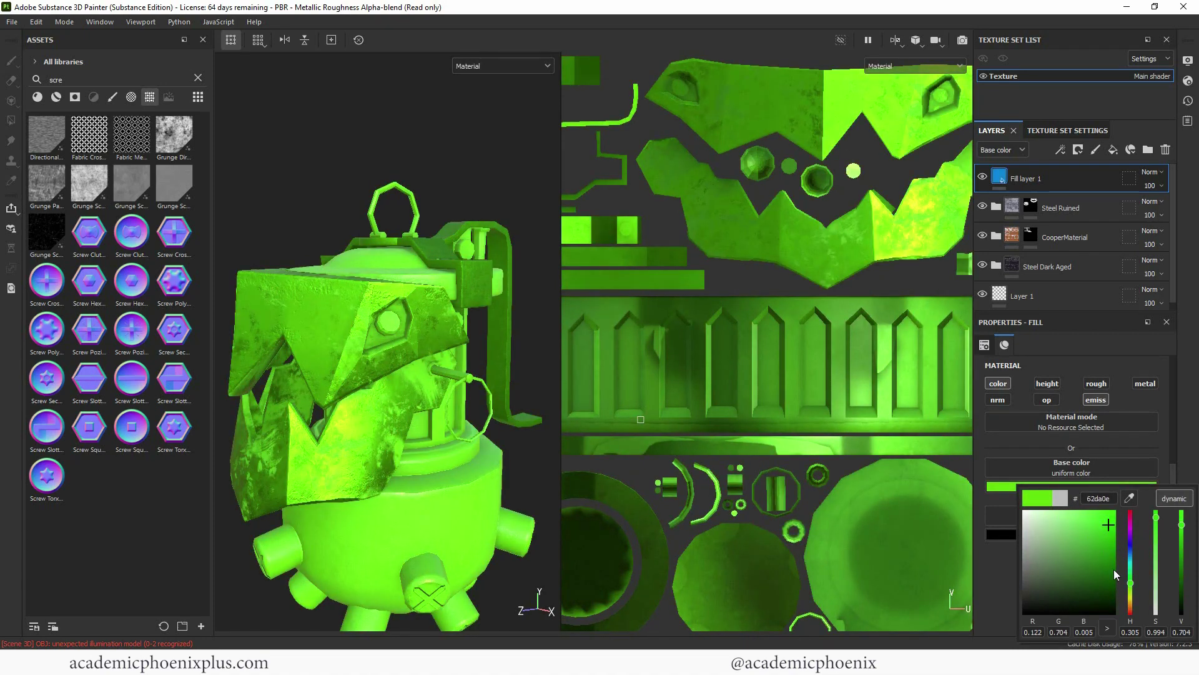
{"action": "left_click_drag", "start_coordinate": [1115, 573], "coordinate": [1117, 514]}
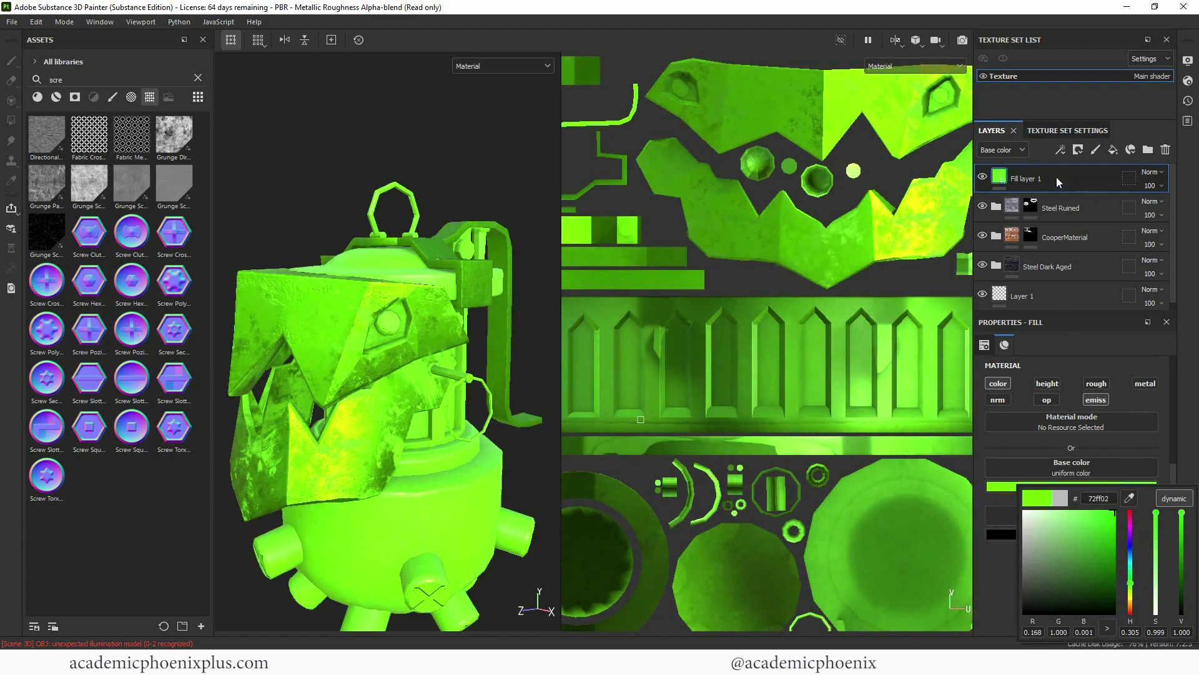
Step: Set the fill layer's emissive color to bright green
{"action": "left_click", "coordinate": [1057, 182]}
{"action": "left_click", "coordinate": [1105, 534]}
{"action": "left_click_drag", "start_coordinate": [1104, 469], "coordinate": [1134, 471]}
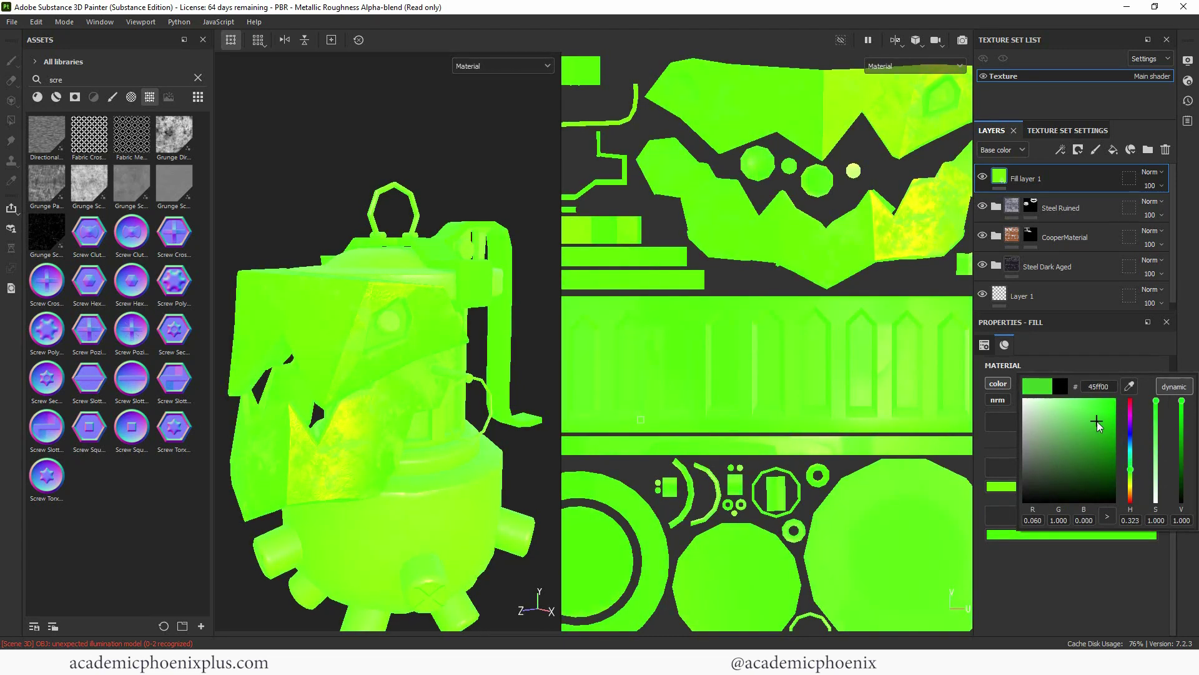
Step: Add a black mask to the green fill layer and reveal it on the round eye pieces with Polygon Fill
{"action": "right_click", "coordinate": [1038, 180]}
{"action": "left_click", "coordinate": [1040, 199]}
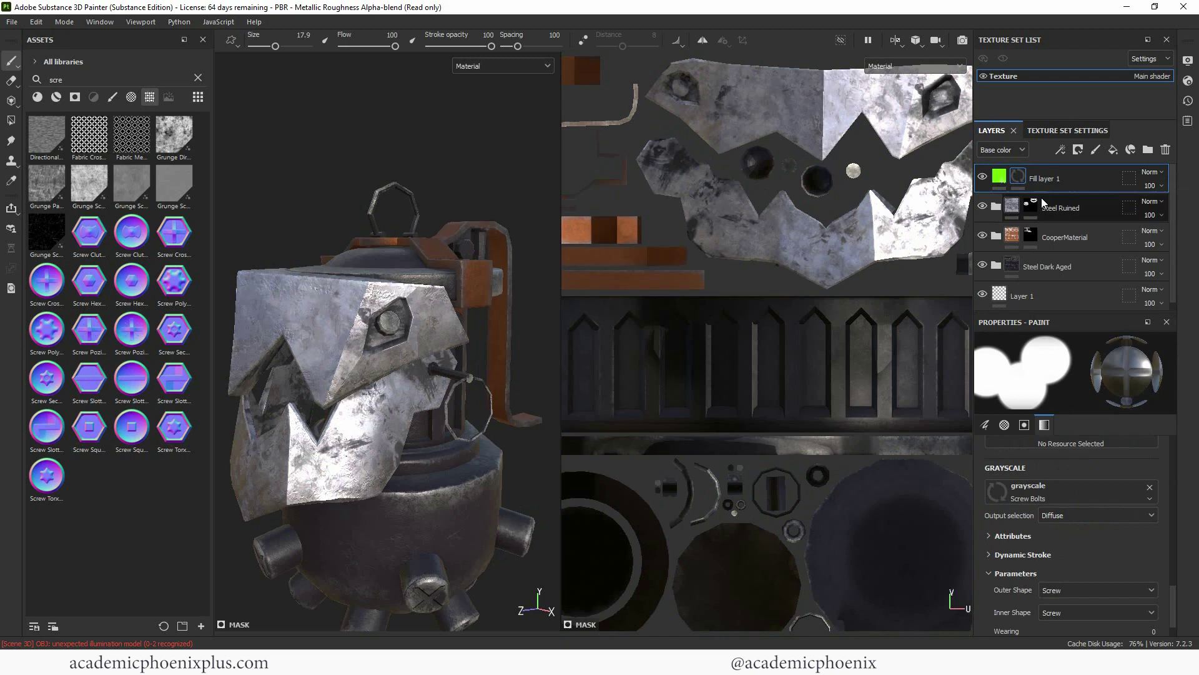
{"action": "left_click", "coordinate": [11, 120]}
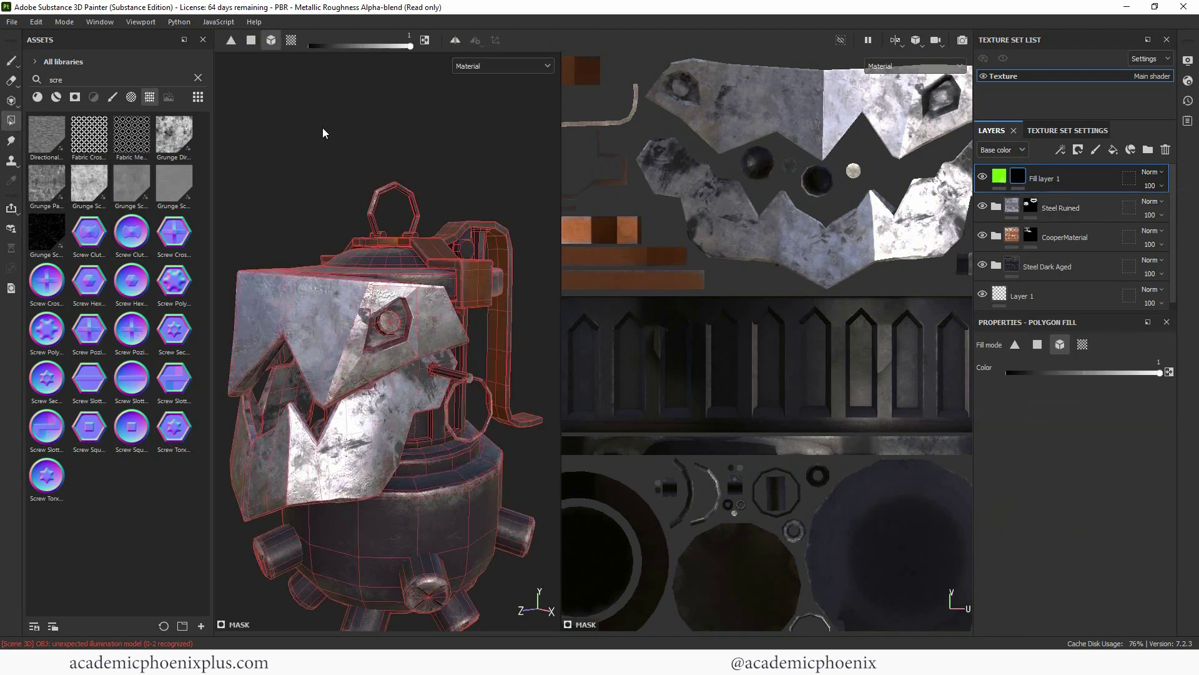
{"action": "left_click", "coordinate": [817, 181]}
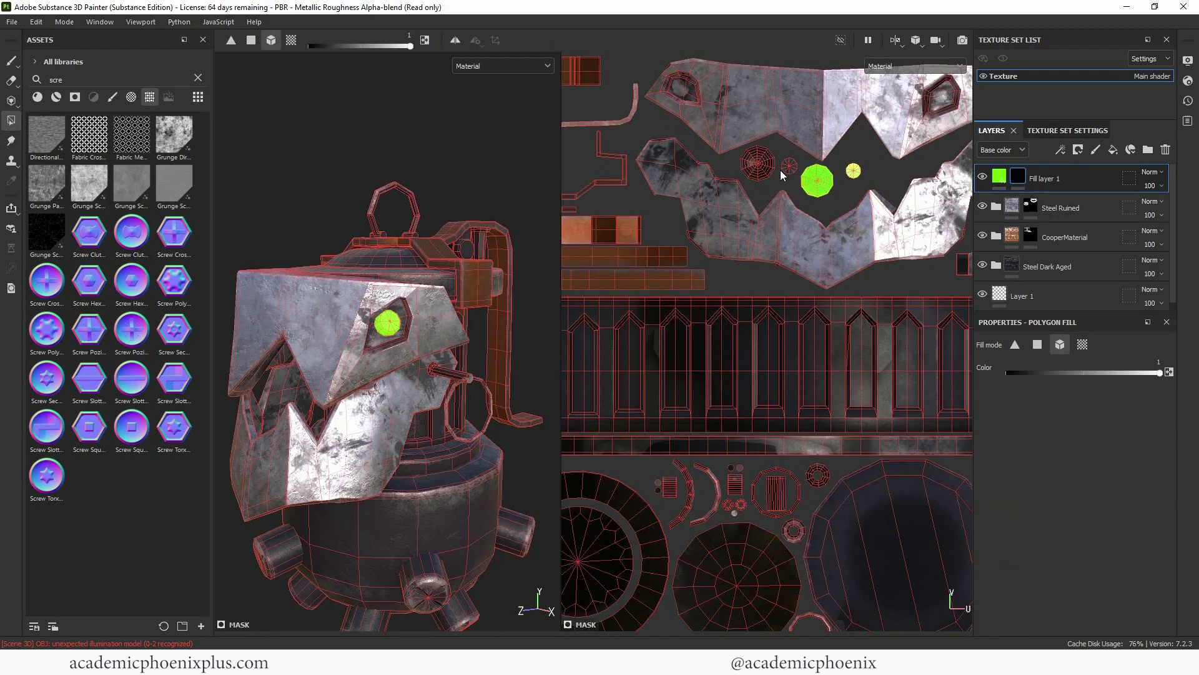
{"action": "left_click_drag", "start_coordinate": [387, 177], "coordinate": [367, 152], "text": "alt"}
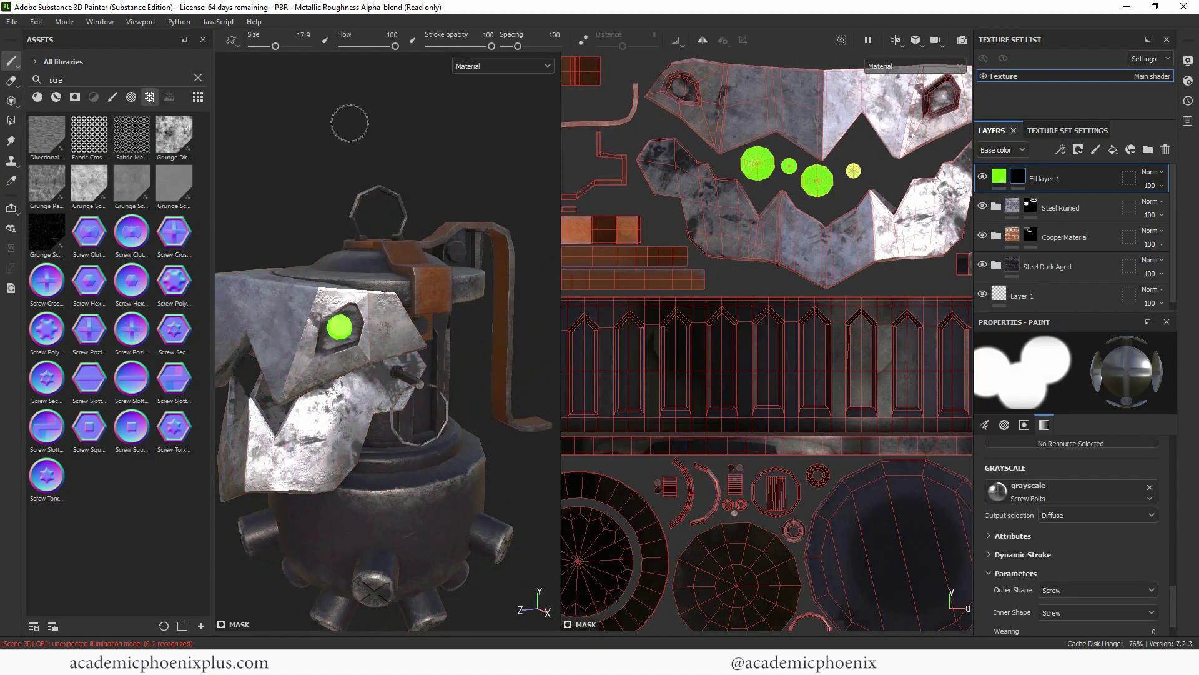
Step: Check the green eyes on the model against the weapon's eye and pink markings in the Arcane_JinxWeapon.mp4 reference video
{"action": "right_click_drag", "start_coordinate": [458, 168], "coordinate": [405, 148], "text": "alt"}
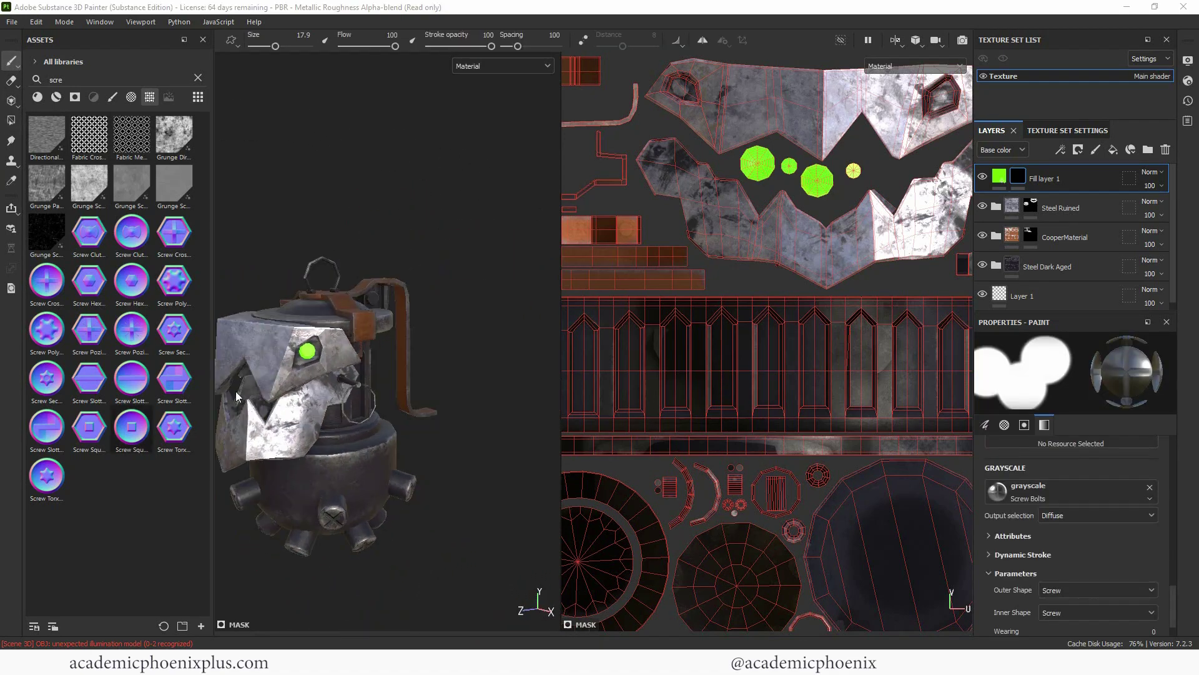
{"action": "left_click_drag", "start_coordinate": [429, 209], "coordinate": [414, 192], "text": "alt"}
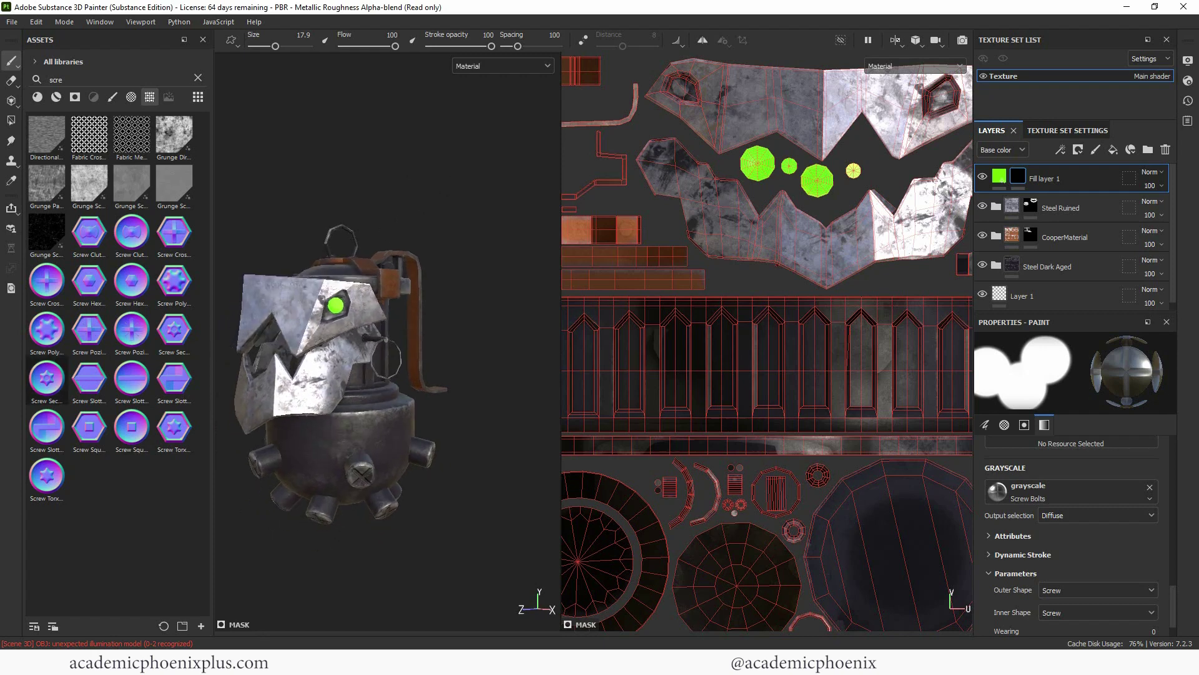
{"action": "mouse_move", "coordinate": [0, 70]}
{"action": "left_mouse_down"}
{"action": "mouse_move", "coordinate": [616, 100]}
{"action": "mouse_move", "coordinate": [655, 91]}
{"action": "left_mouse_up"}
{"action": "mouse_move", "coordinate": [318, 581]}
{"action": "left_mouse_down"}
{"action": "mouse_move", "coordinate": [286, 583]}
{"action": "mouse_move", "coordinate": [575, 573]}
{"action": "mouse_move", "coordinate": [567, 583]}
{"action": "left_mouse_up"}
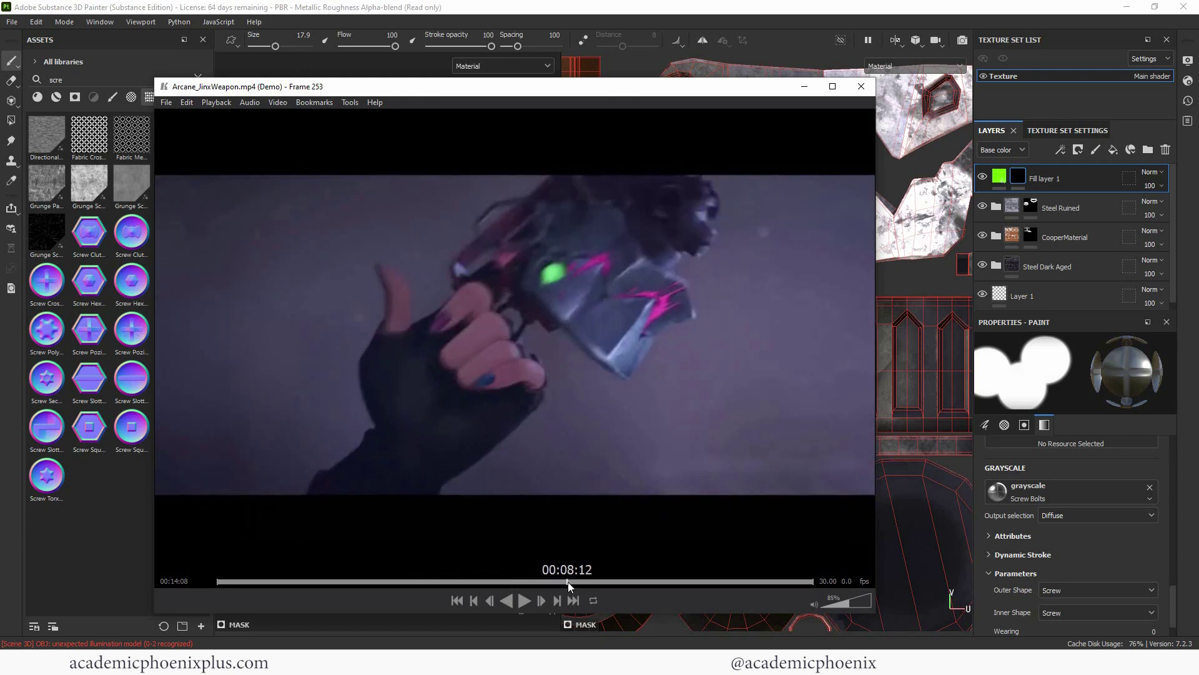
{"action": "left_click", "coordinate": [861, 87]}
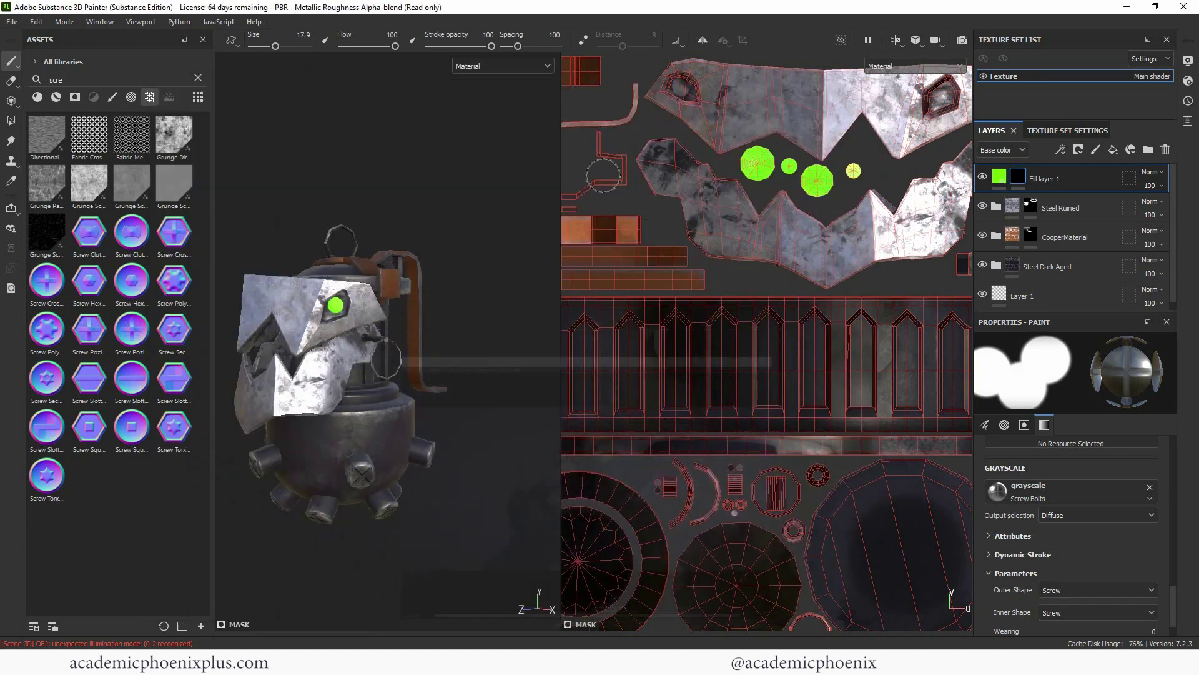
Step: Rename the green fill layer to "eyes"
{"action": "double_click", "coordinate": [1038, 179]}
{"action": "type", "text": "eyes"}
{"action": "key", "text": "Return"}
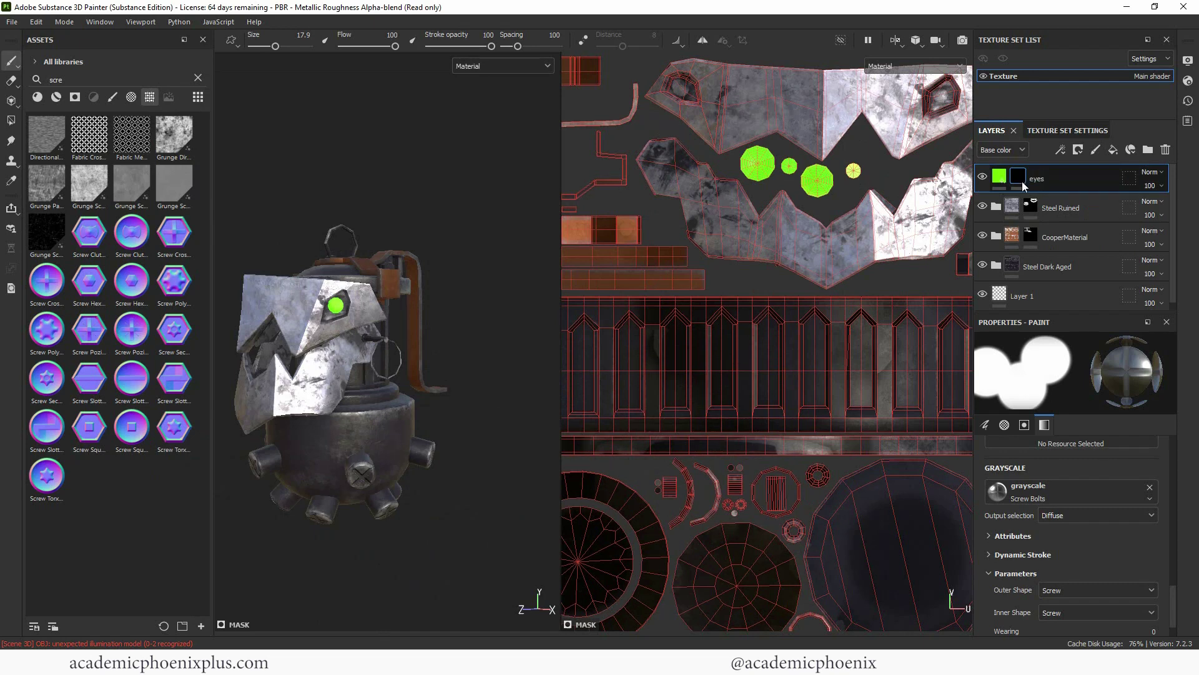
Step: Add another fill layer above the eyes layer with only the color and emissive channels enabled
{"action": "left_click", "coordinate": [1114, 150]}
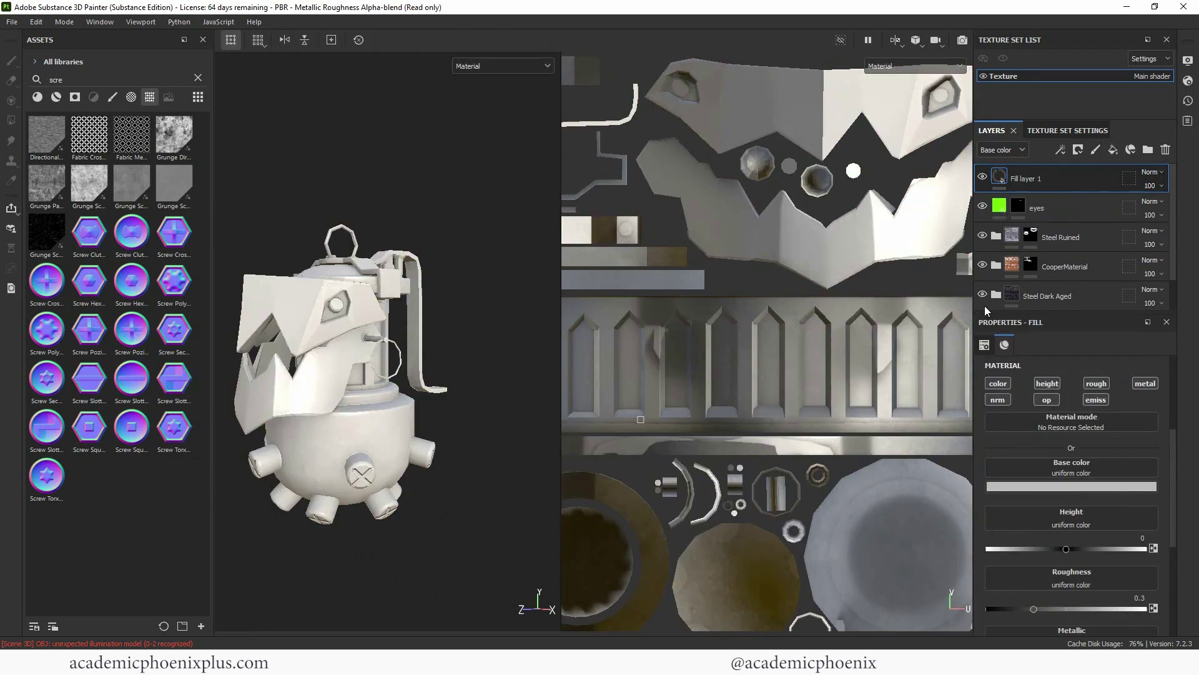
{"action": "left_click", "coordinate": [1048, 383]}
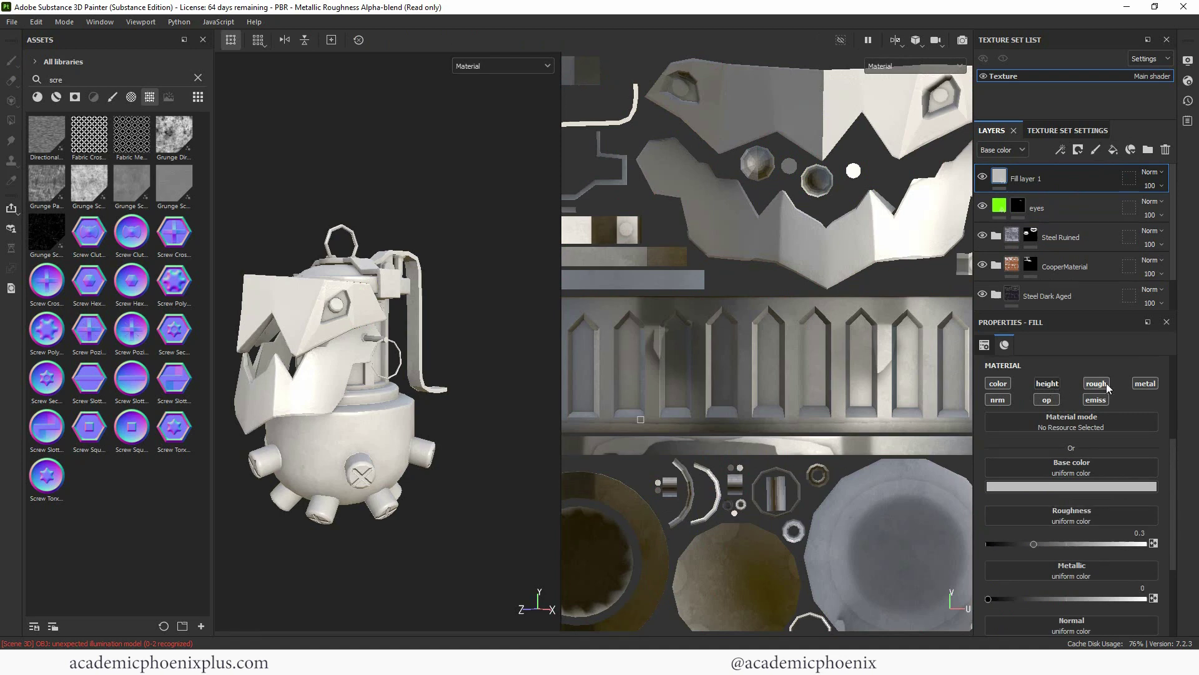
{"action": "left_click", "coordinate": [1097, 383]}
{"action": "left_click", "coordinate": [1145, 383]}
{"action": "left_click", "coordinate": [997, 400]}
{"action": "left_click", "coordinate": [1057, 399]}
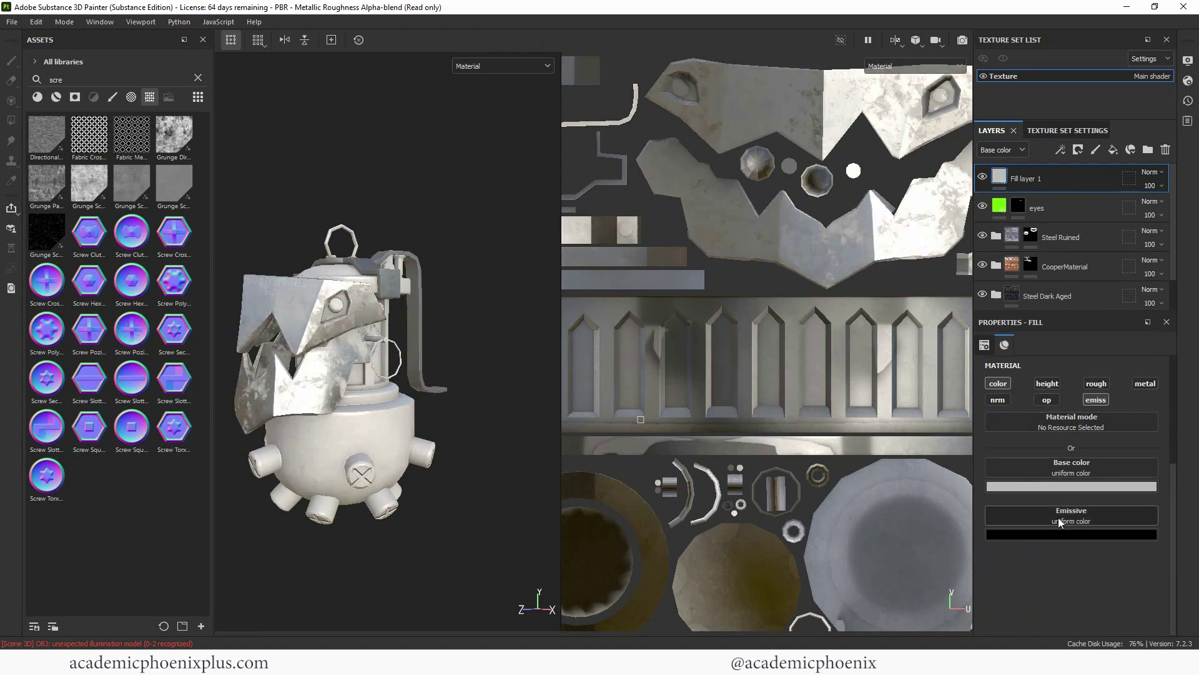
Step: Set the new fill layer's base color to magenta fc02e3 and its emissive color to magenta e820e1
{"action": "left_click", "coordinate": [1070, 485]}
{"action": "left_click", "coordinate": [1116, 511]}
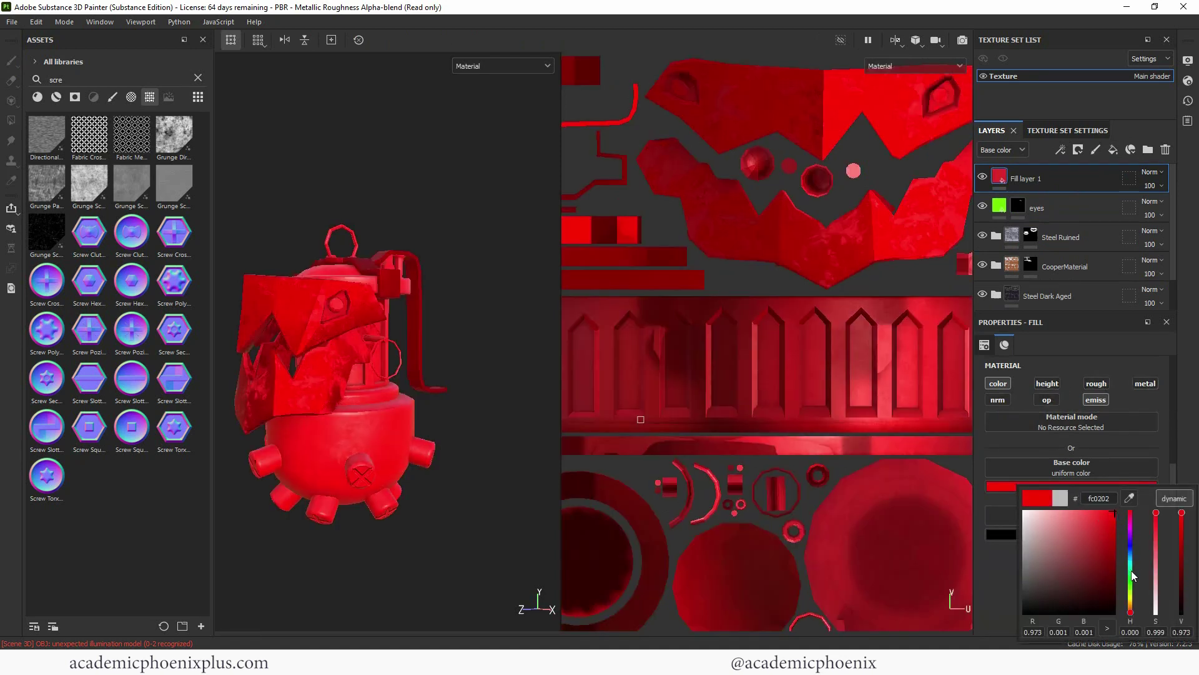
{"action": "left_click", "coordinate": [1132, 524]}
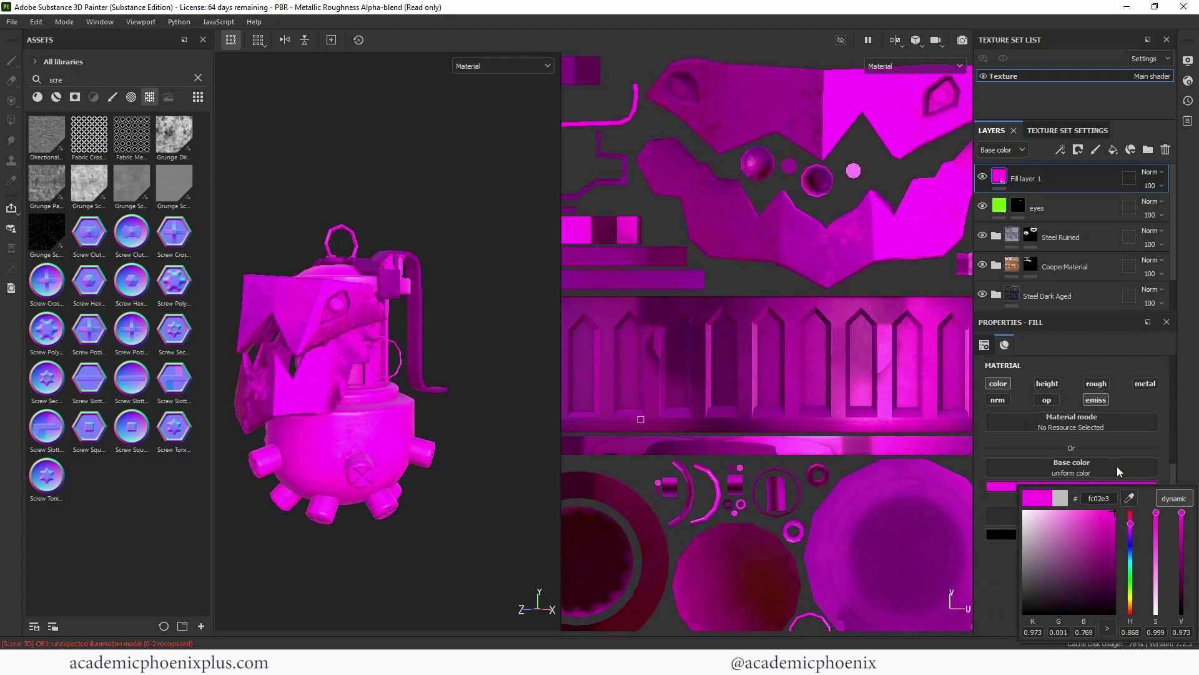
{"action": "left_click", "coordinate": [1074, 536]}
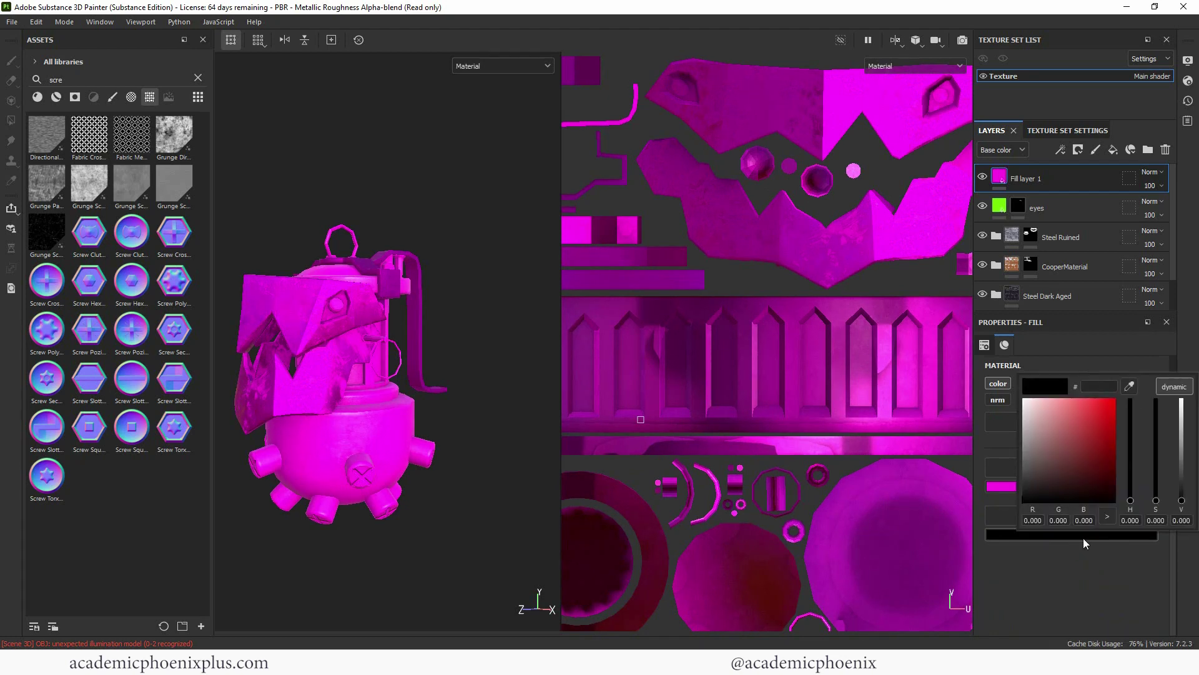
{"action": "left_click", "coordinate": [1103, 409]}
{"action": "left_click", "coordinate": [1131, 417]}
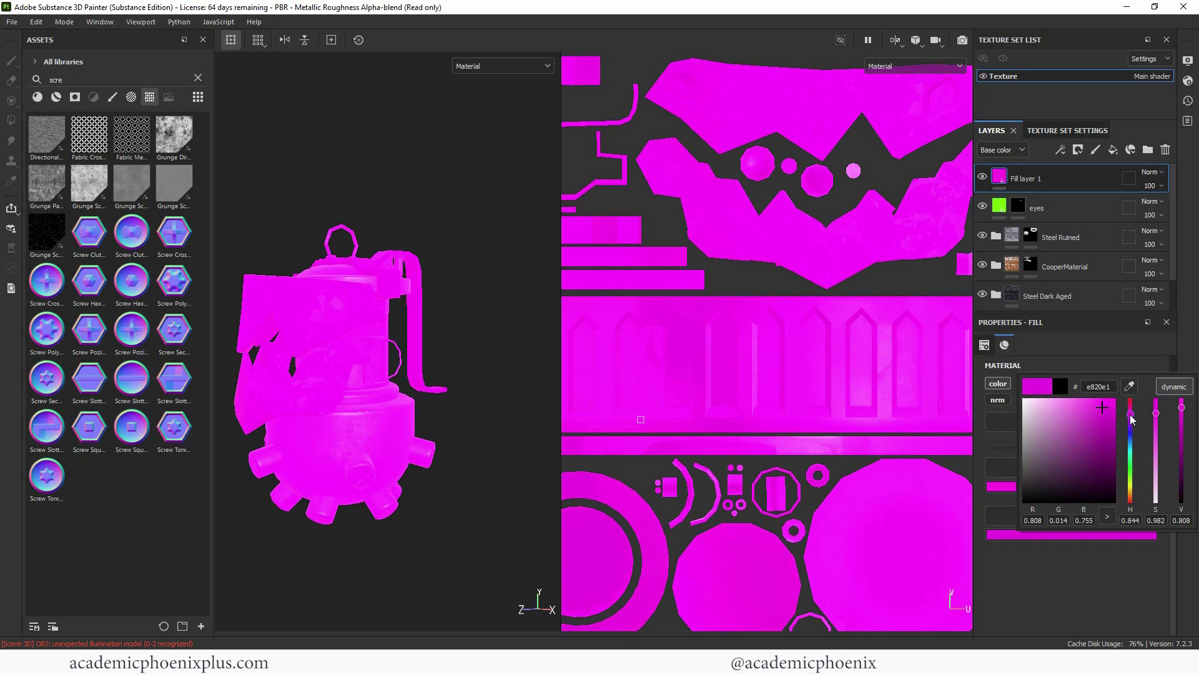
Step: Add a black mask to the magenta fill layer
{"action": "left_click", "coordinate": [999, 175]}
{"action": "right_click", "coordinate": [1004, 173]}
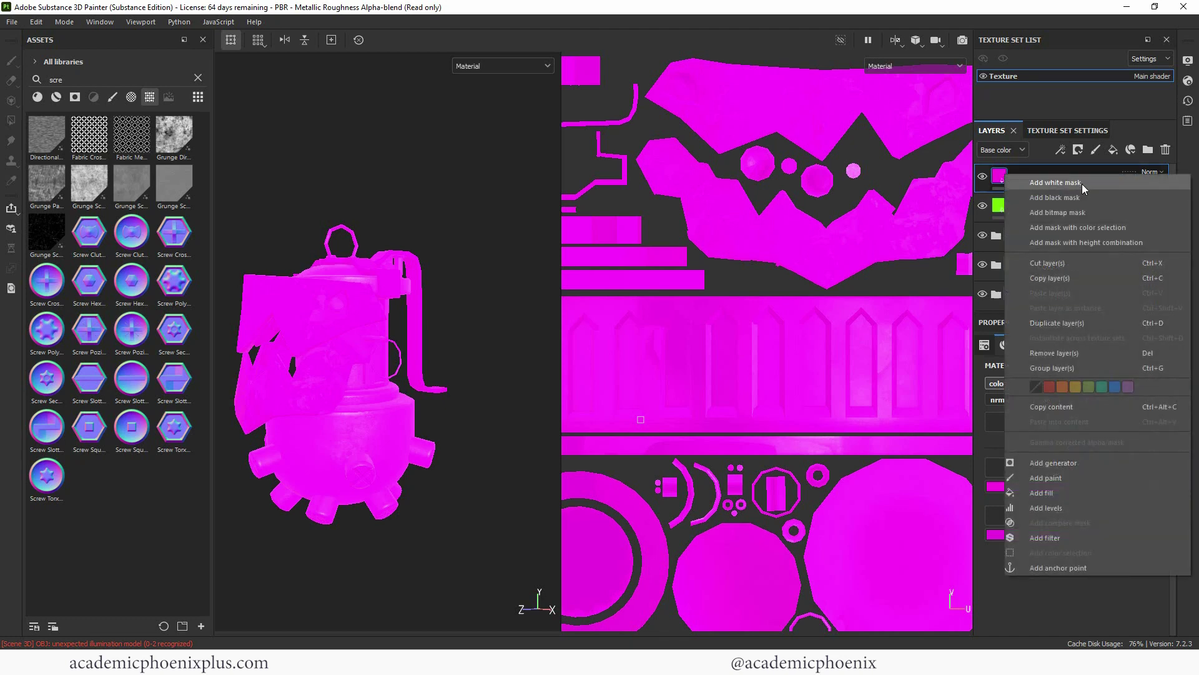
{"action": "left_click", "coordinate": [1072, 198]}
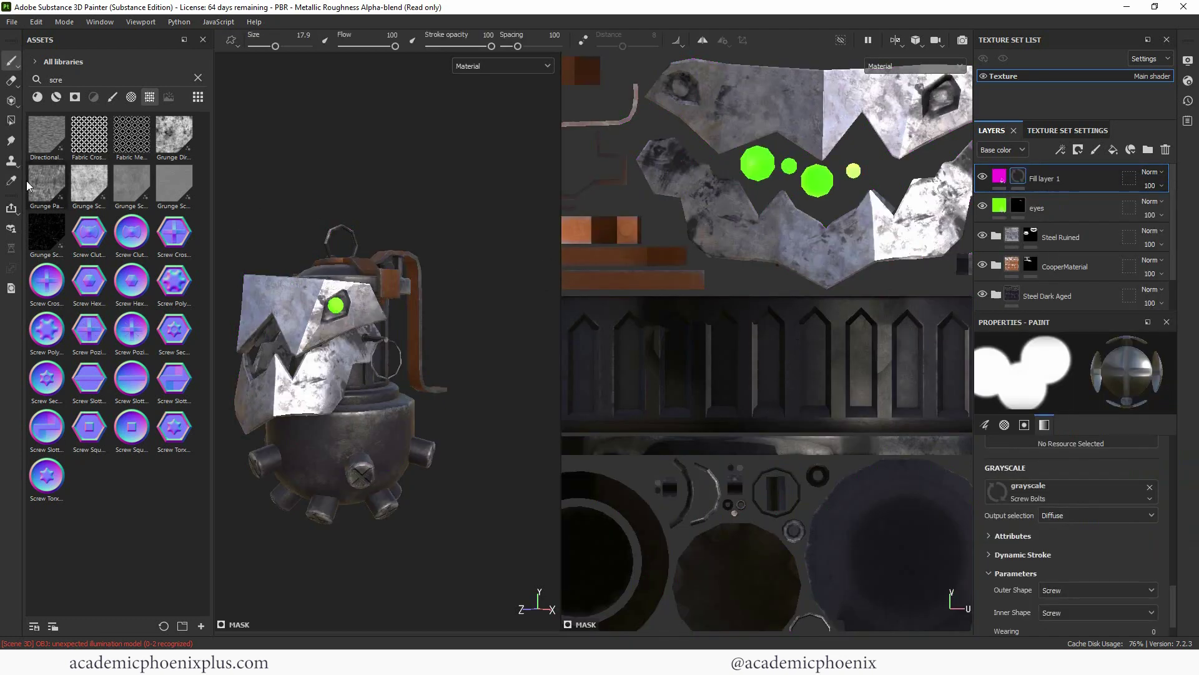
Step: Search the brush, alpha, texture and smart mask assets for "drip"
{"action": "left_click", "coordinate": [113, 97]}
{"action": "left_click", "coordinate": [109, 80]}
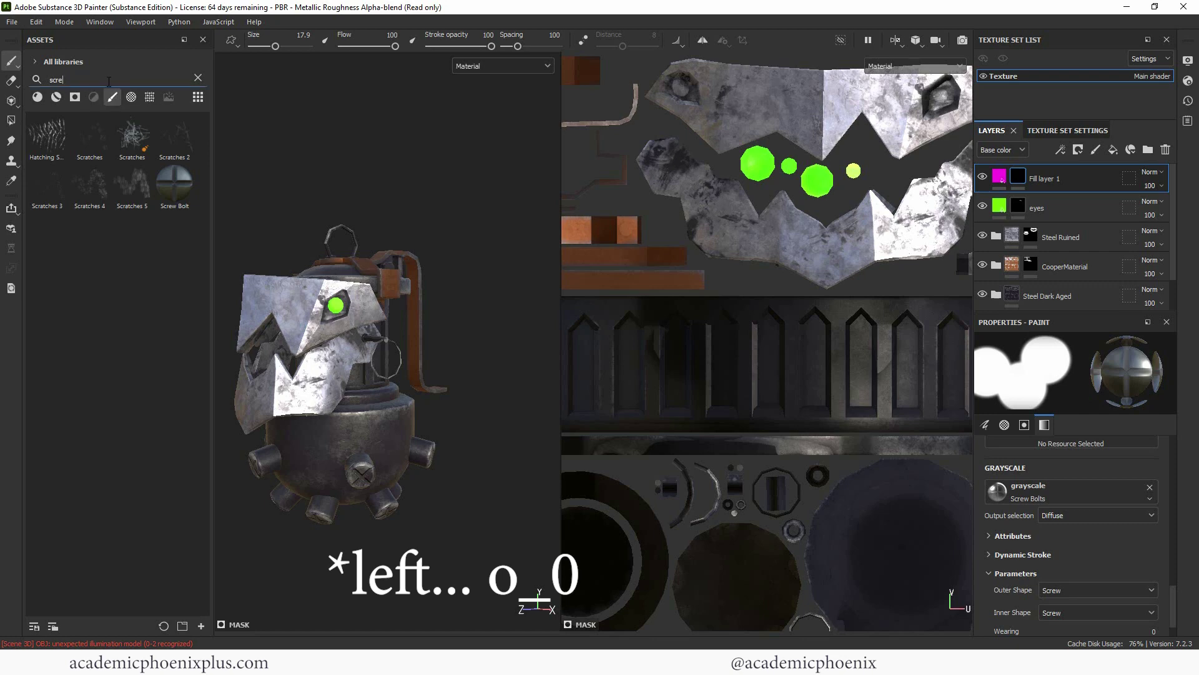
{"action": "left_click", "coordinate": [198, 77]}
{"action": "type", "text": "d"}
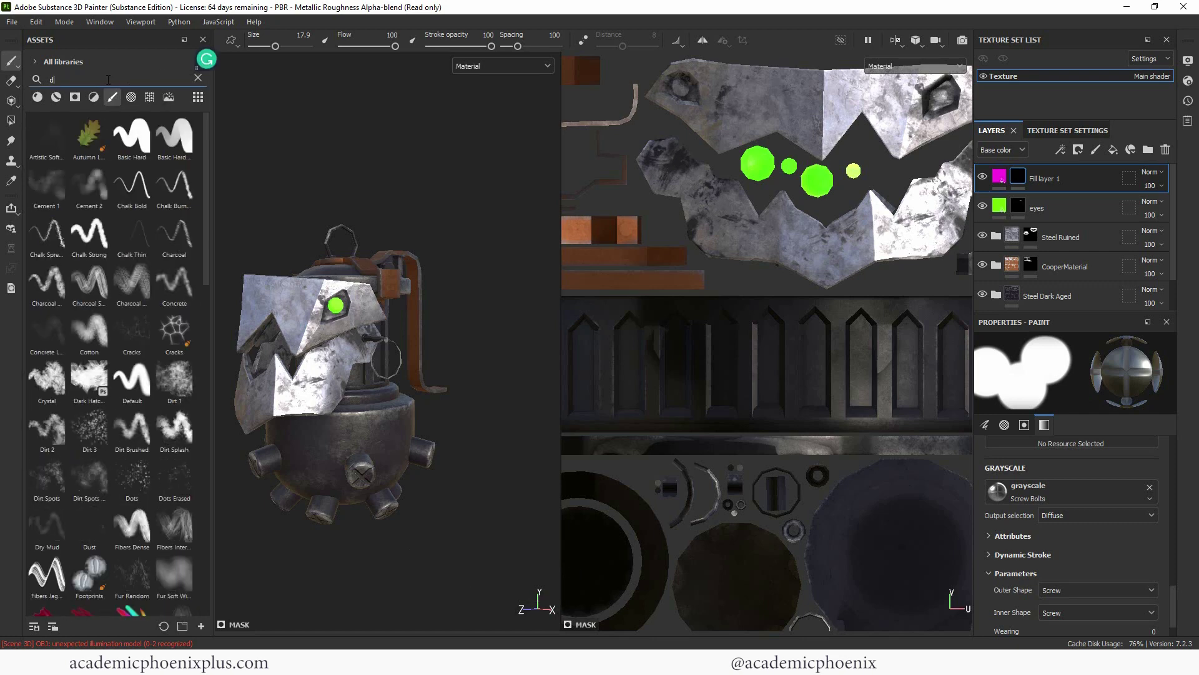
{"action": "type", "text": "rip"}
{"action": "left_click", "coordinate": [128, 97]}
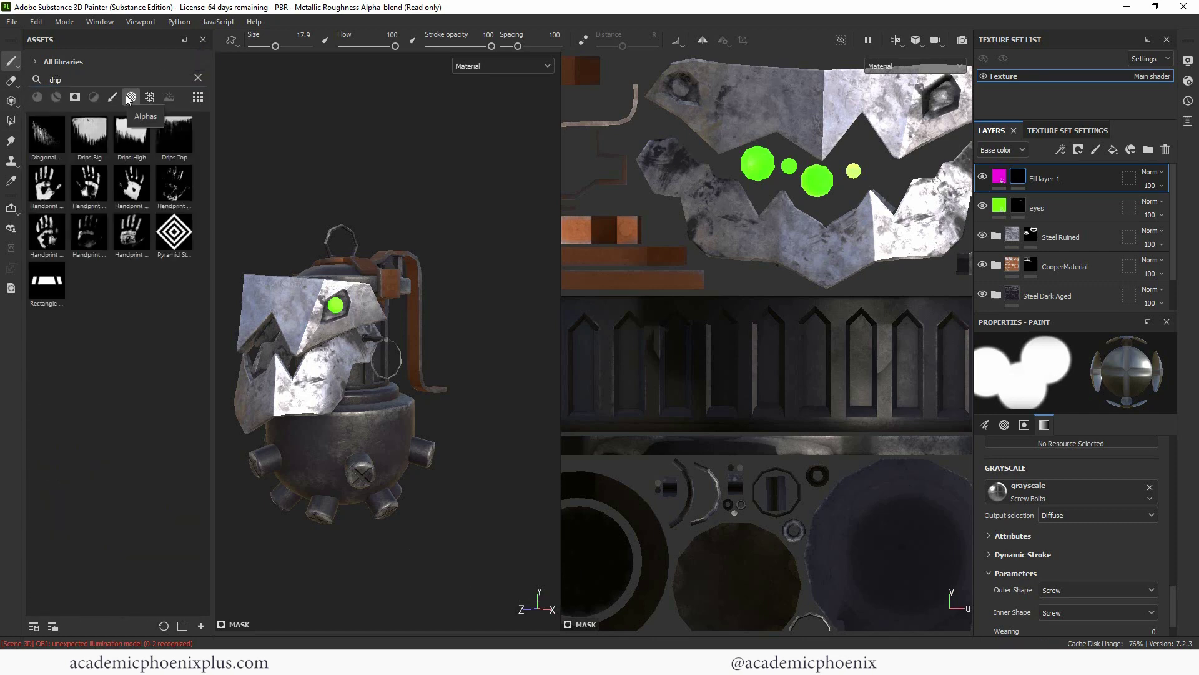
{"action": "left_click", "coordinate": [150, 98]}
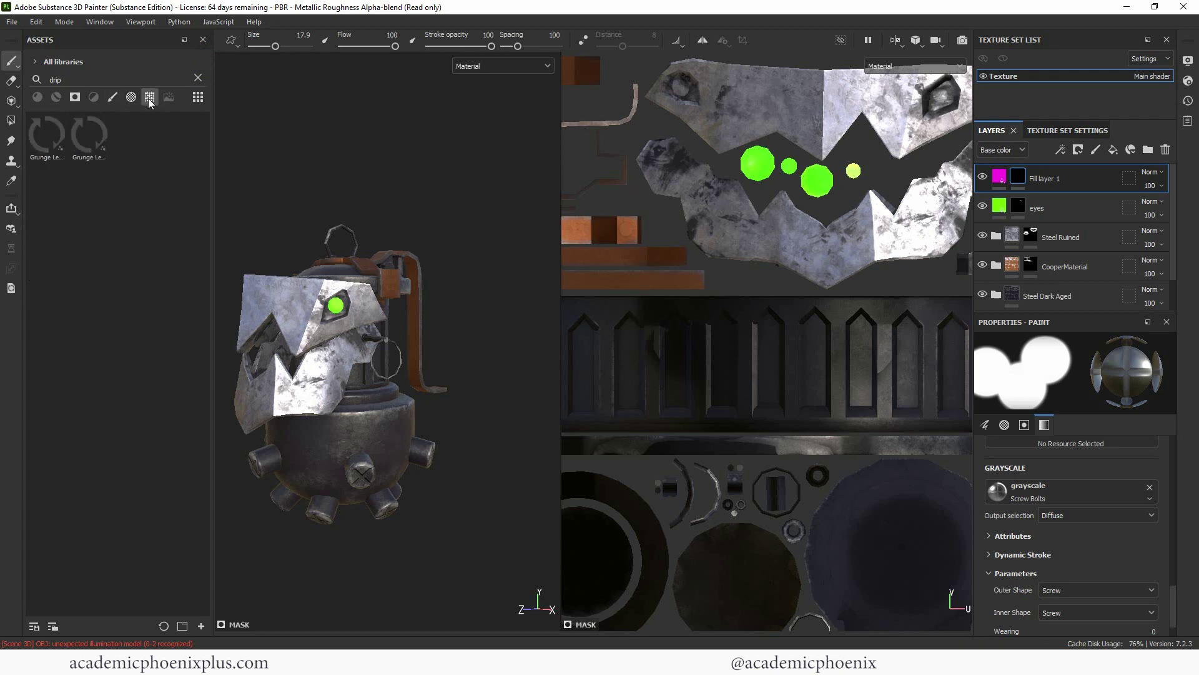
{"action": "left_click", "coordinate": [130, 99]}
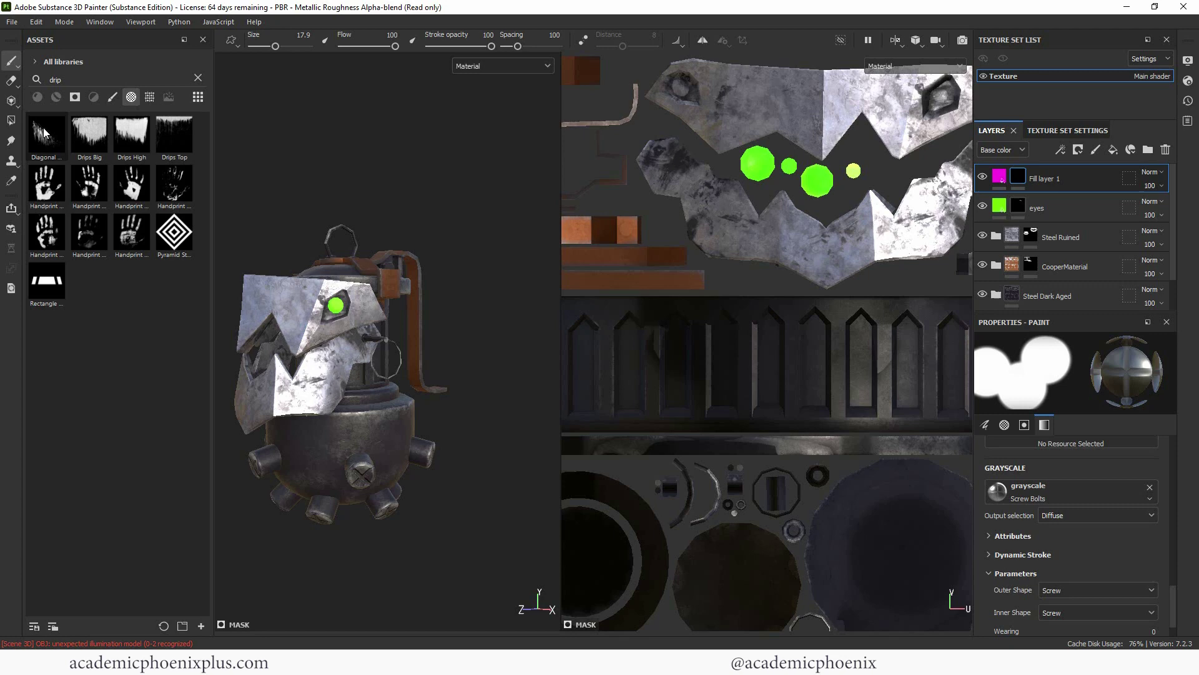
{"action": "left_click", "coordinate": [75, 98]}
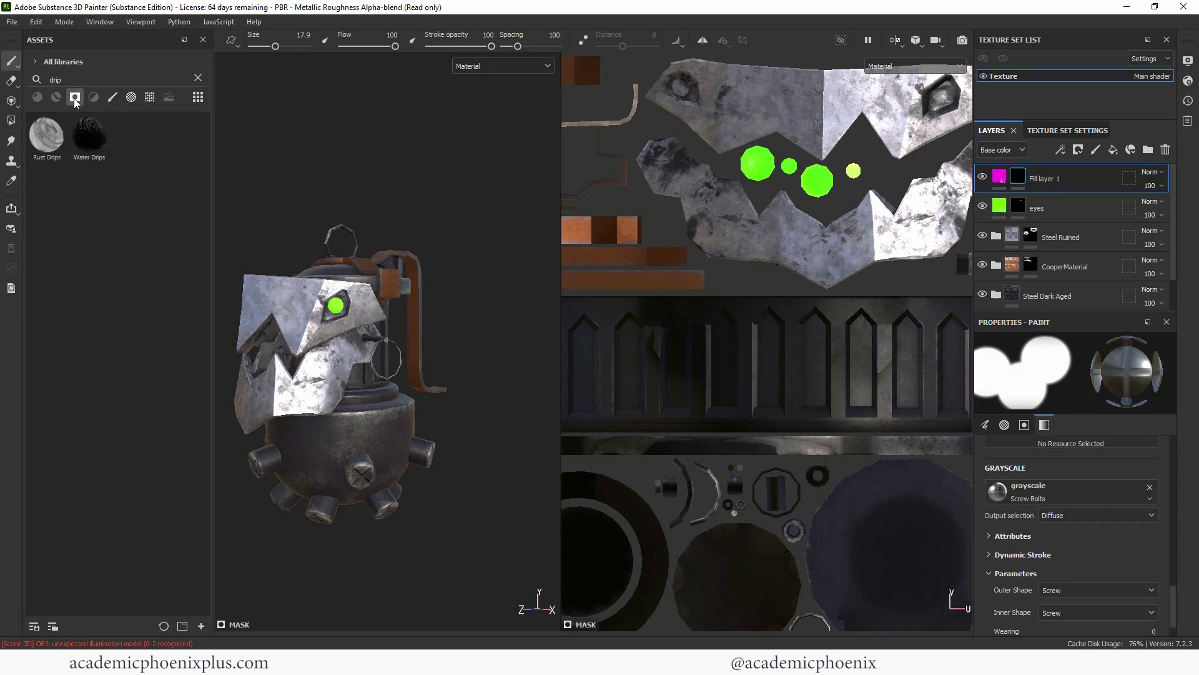
{"action": "left_click", "coordinate": [75, 98]}
Step: Search the brush, smart mask, texture and alpha assets for "paint"
{"action": "double_click", "coordinate": [55, 79]}
{"action": "type", "text": "paint"}
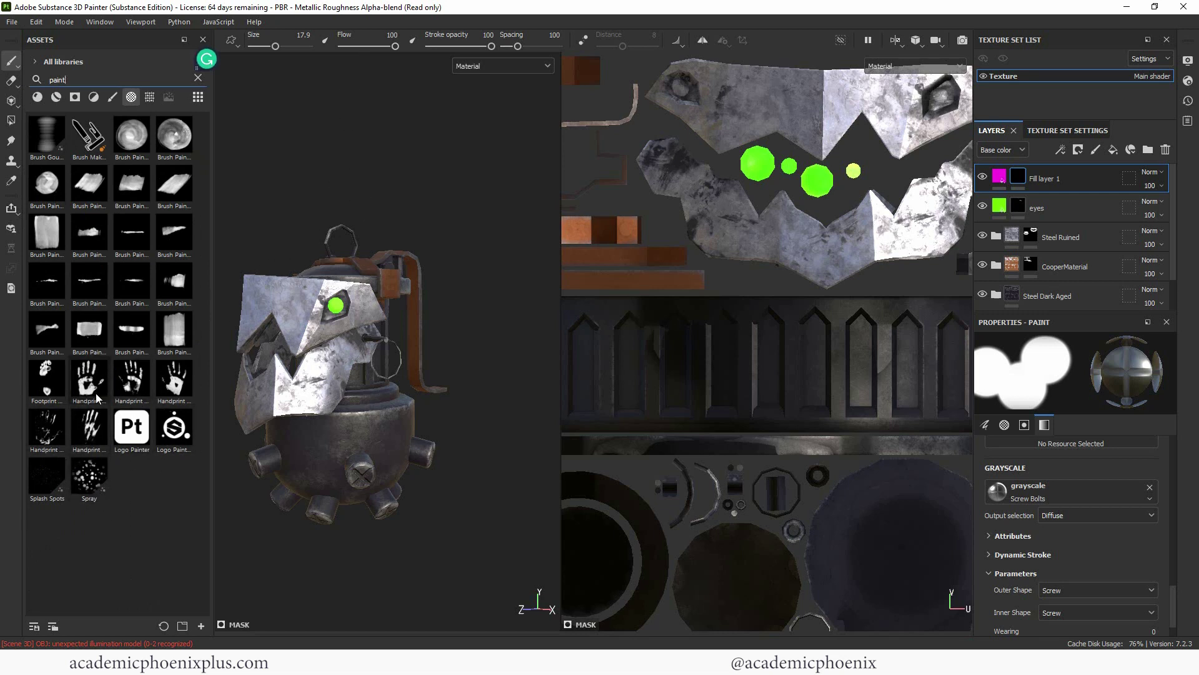
{"action": "left_click", "coordinate": [150, 98]}
{"action": "left_click", "coordinate": [113, 98]}
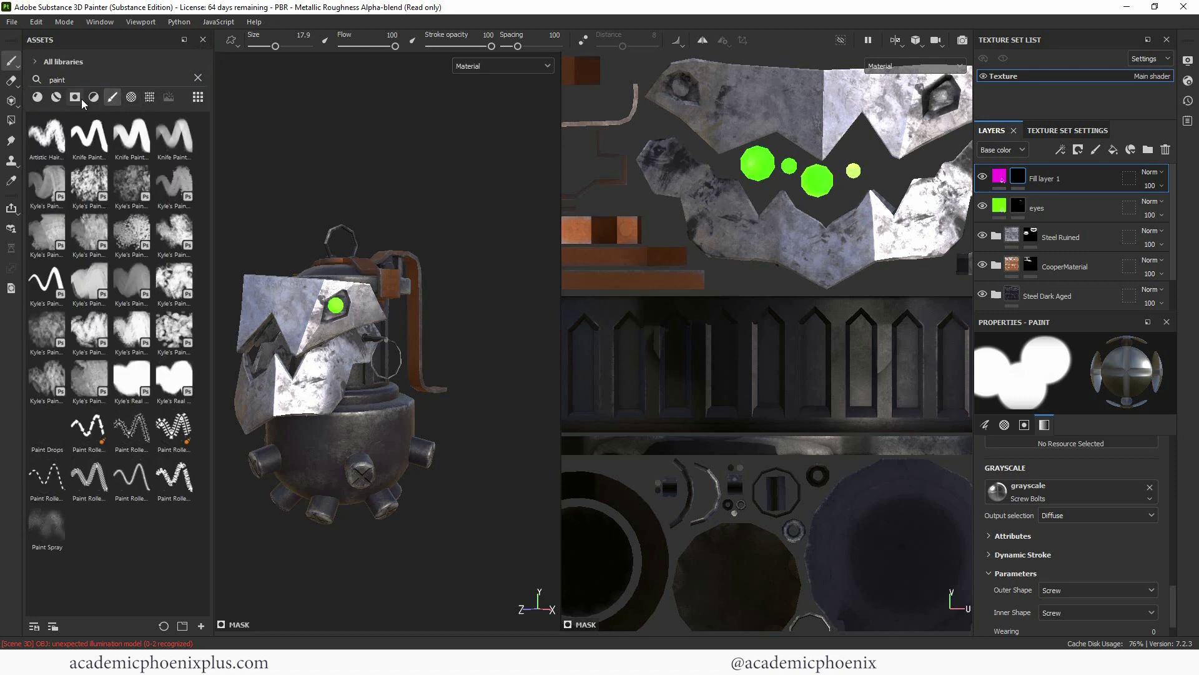
{"action": "left_click", "coordinate": [88, 100]}
{"action": "left_click", "coordinate": [75, 98]}
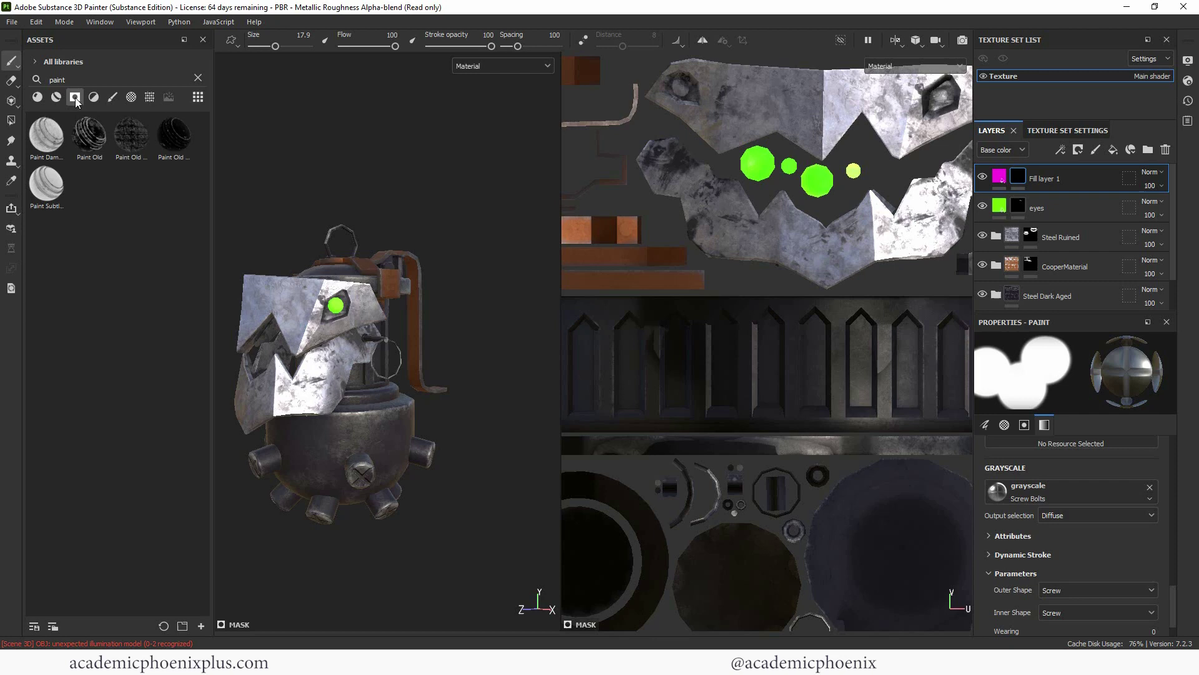
{"action": "left_click", "coordinate": [132, 98]}
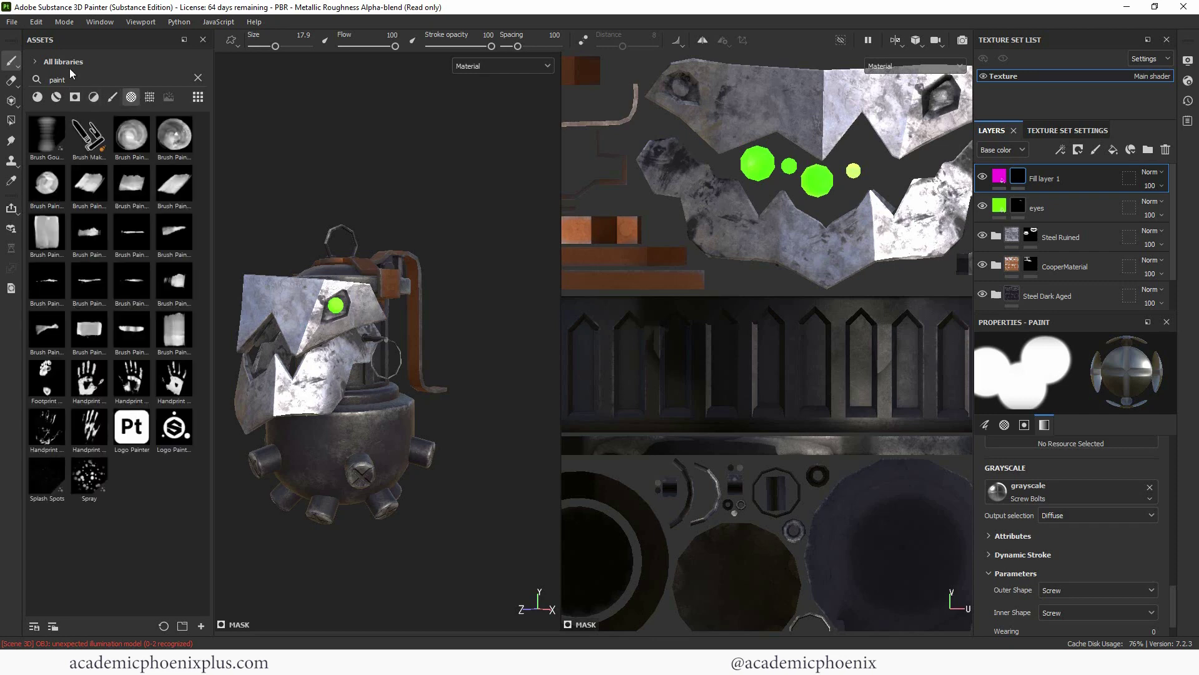
Step: Search the alphas for "dri", choose the Diagonal alpha for the mask brush and enlarge the brush to 43.94
{"action": "type", "text": "dri"}
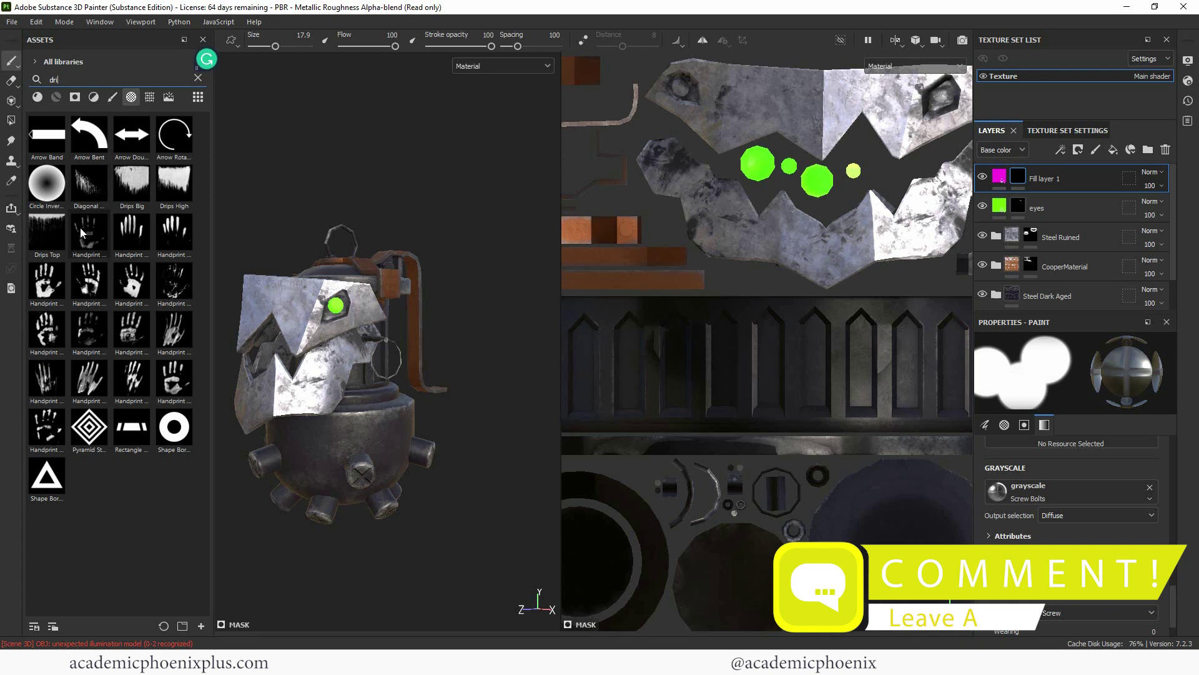
{"action": "left_click", "coordinate": [88, 188]}
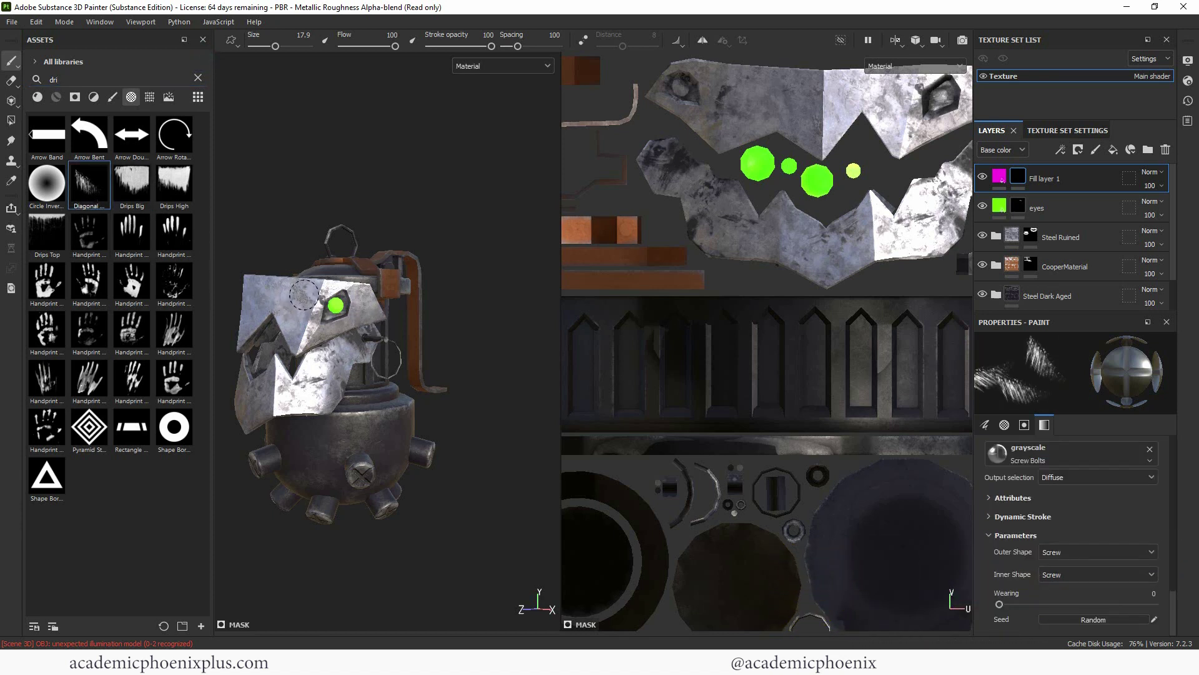
{"action": "right_click_drag", "start_coordinate": [314, 293], "coordinate": [342, 318], "text": "ctrl"}
{"action": "key", "text": "bracketright"}
{"action": "key", "text": "bracketright"}
{"action": "key", "text": "bracketright"}
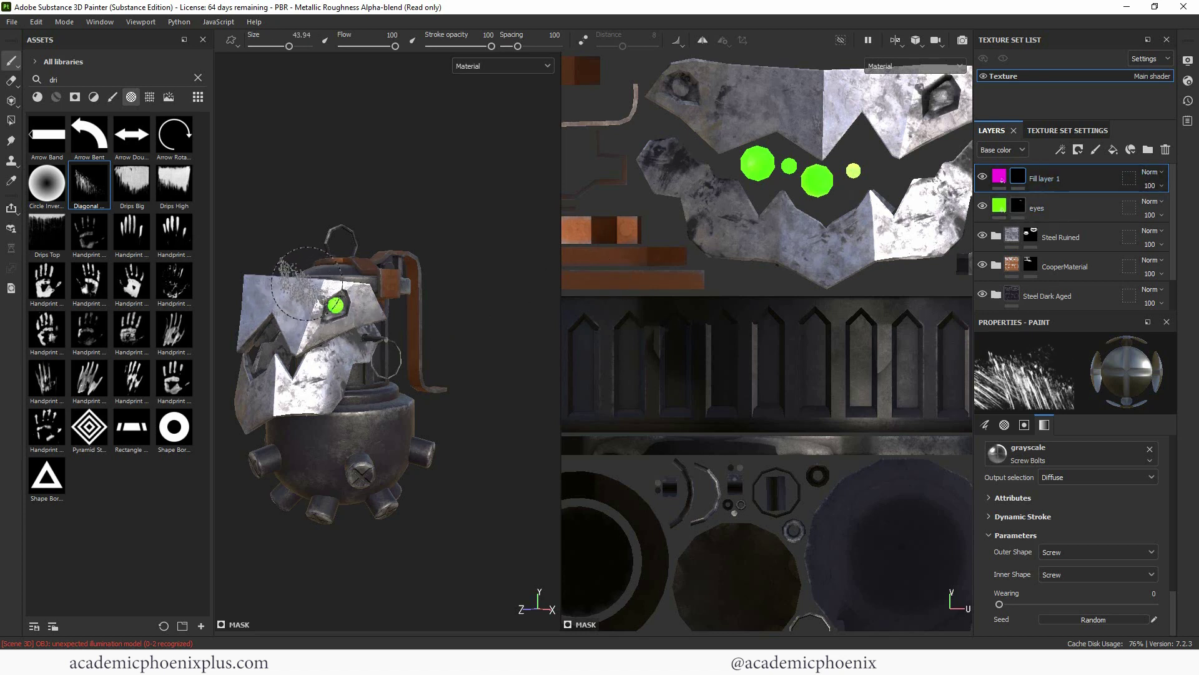
Step: Paint magenta splatter along the teeth of the lower jaw in the mask, undoing stray stamps on other parts
{"action": "left_click", "coordinate": [299, 280]}
{"action": "key", "text": "ctrl+z"}
{"action": "left_click", "coordinate": [298, 372]}
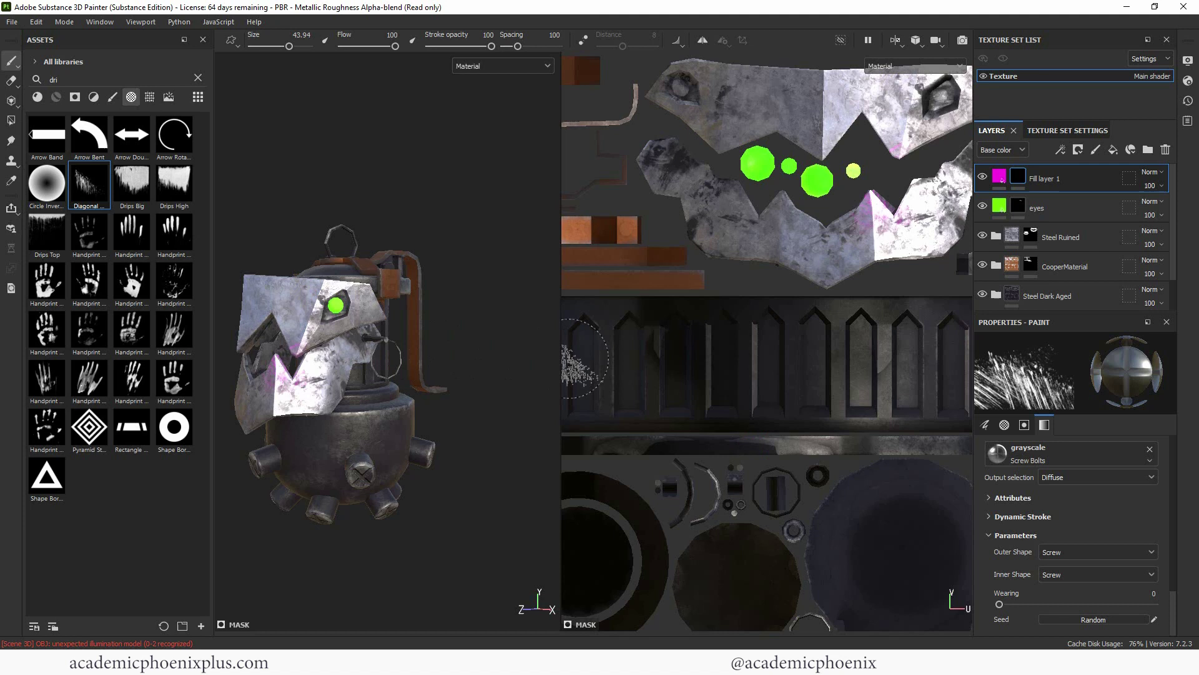
{"action": "mouse_move", "coordinate": [440, 353]}
{"action": "left_mouse_down", "text": "alt"}
{"action": "mouse_move", "coordinate": [511, 356]}
{"action": "mouse_move", "coordinate": [491, 359]}
{"action": "left_mouse_up", "text": "alt"}
{"action": "left_click", "coordinate": [323, 388]}
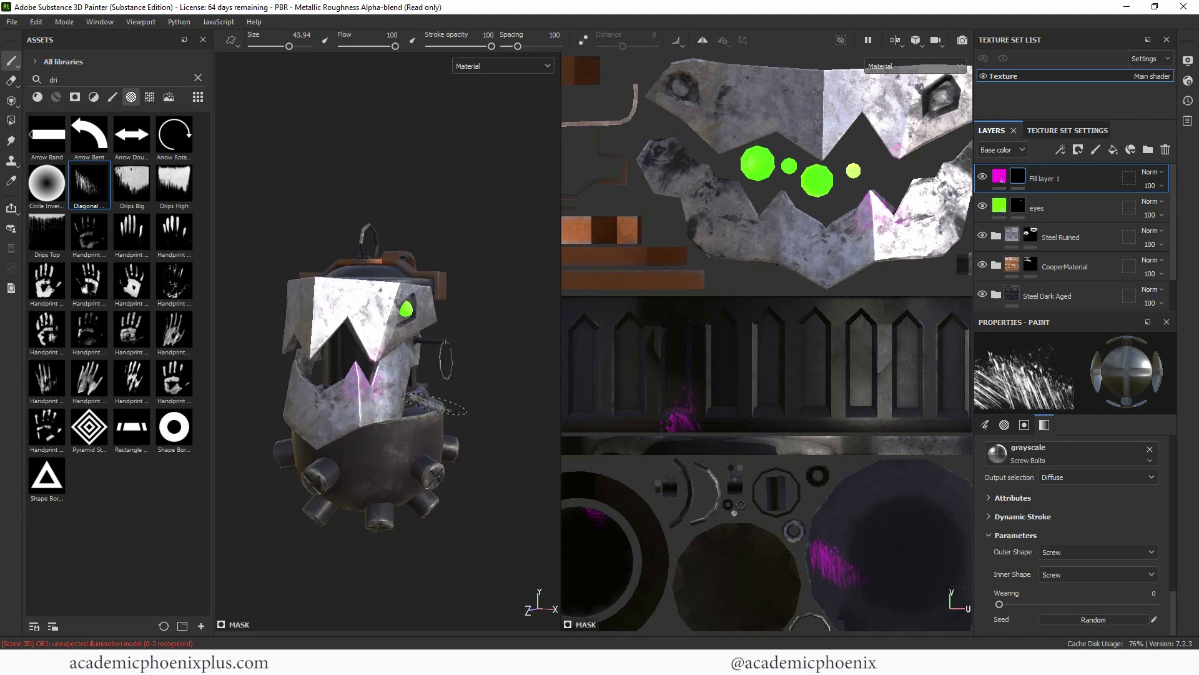
{"action": "key", "text": "ctrl+z"}
{"action": "left_click", "coordinate": [318, 393]}
{"action": "middle_click_drag", "start_coordinate": [815, 184], "coordinate": [780, 223], "text": "alt"}
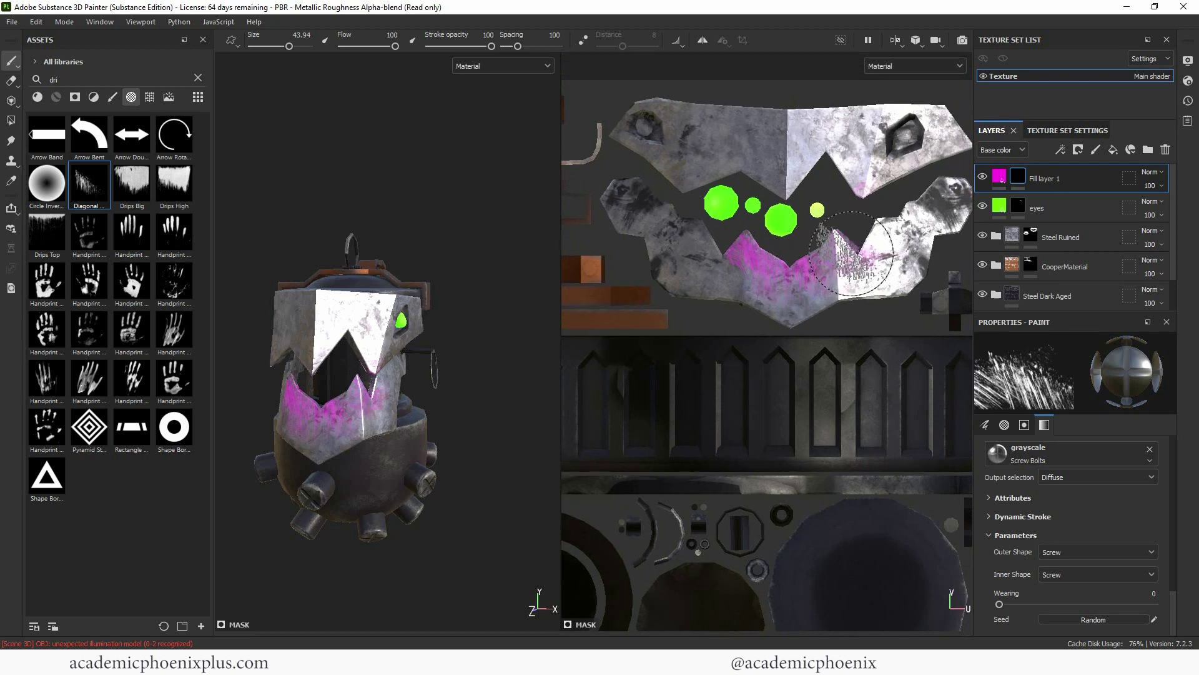
{"action": "mouse_move", "coordinate": [450, 356]}
{"action": "left_mouse_down", "text": "alt"}
{"action": "mouse_move", "coordinate": [422, 356]}
{"action": "mouse_move", "coordinate": [437, 357]}
{"action": "left_mouse_up", "text": "alt"}
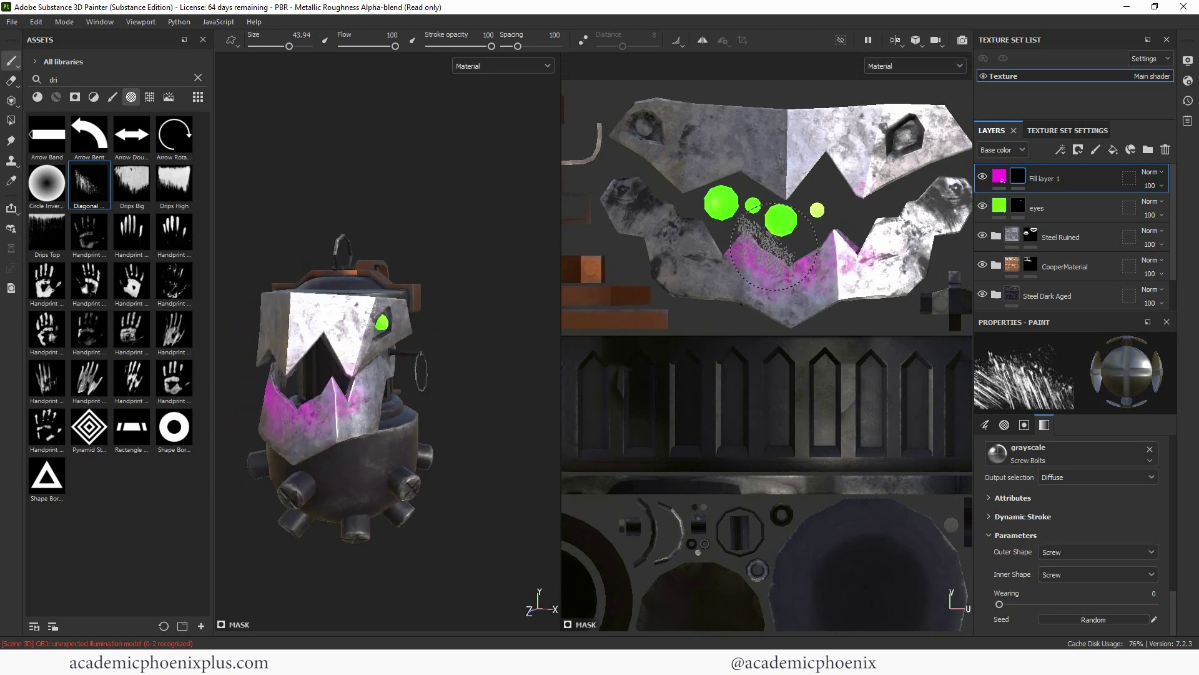
Step: Paint denser magenta over the lower jaw with the Drips Big alpha and the Screw Bolts grayscale resource removed
{"action": "left_click", "coordinate": [132, 183]}
{"action": "left_click_drag", "start_coordinate": [784, 250], "coordinate": [779, 247]}
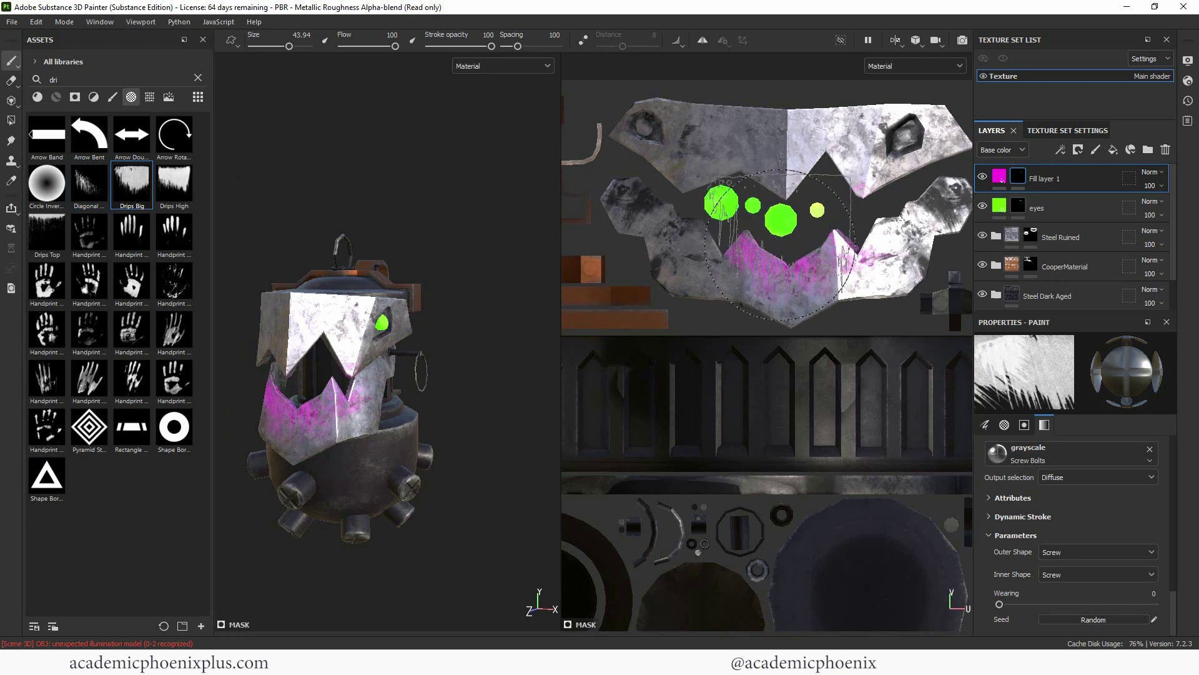
{"action": "left_click", "coordinate": [1150, 450]}
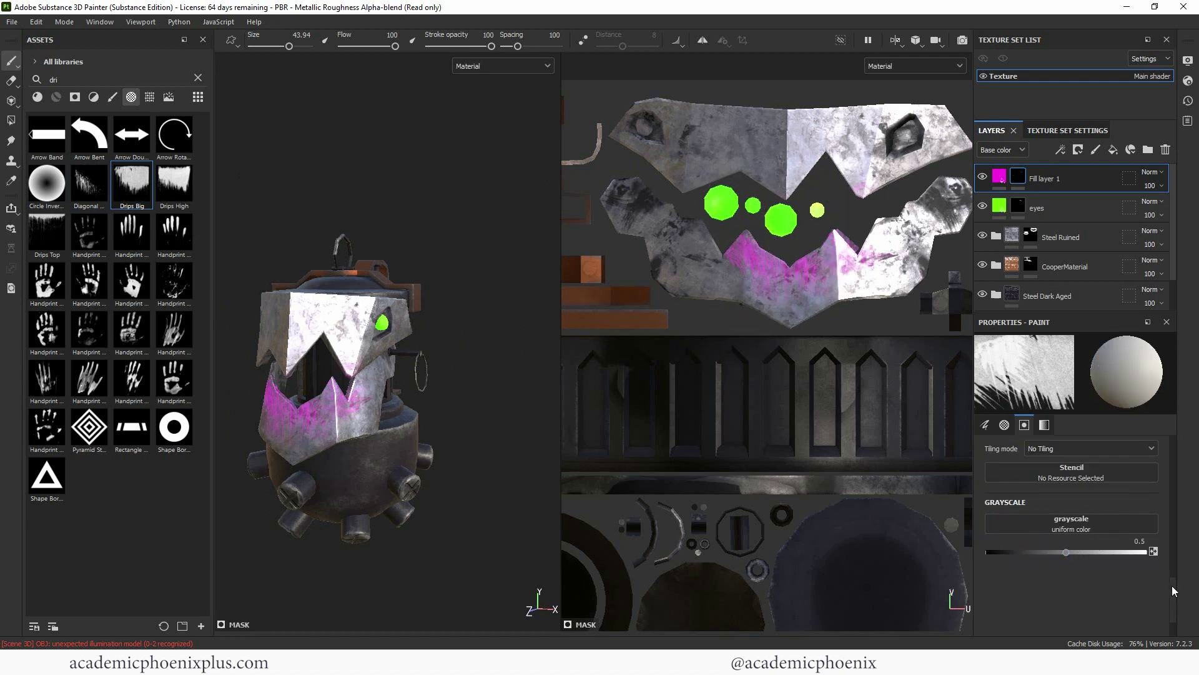
{"action": "scroll", "coordinate": [1172, 590], "scroll_direction": "up", "scroll_amount": 5}
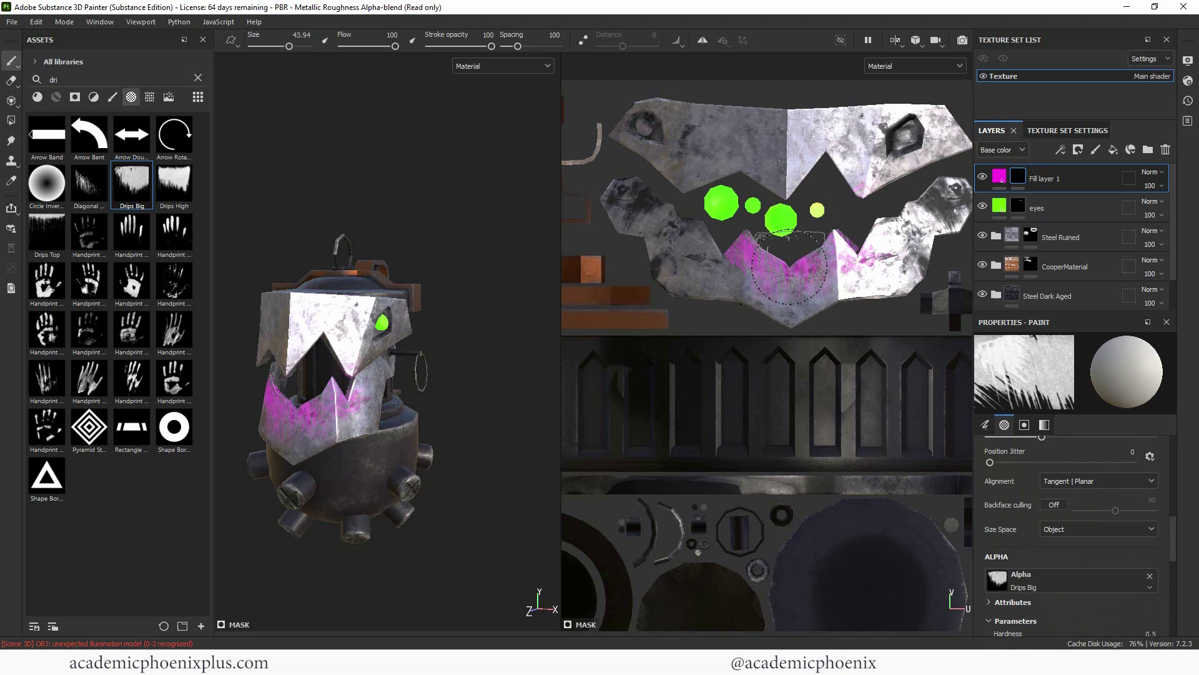
{"action": "mouse_move", "coordinate": [772, 274]}
{"action": "left_mouse_down"}
{"action": "mouse_move", "coordinate": [875, 250]}
{"action": "mouse_move", "coordinate": [856, 234]}
{"action": "mouse_move", "coordinate": [837, 247]}
{"action": "mouse_move", "coordinate": [886, 269]}
{"action": "left_mouse_up"}
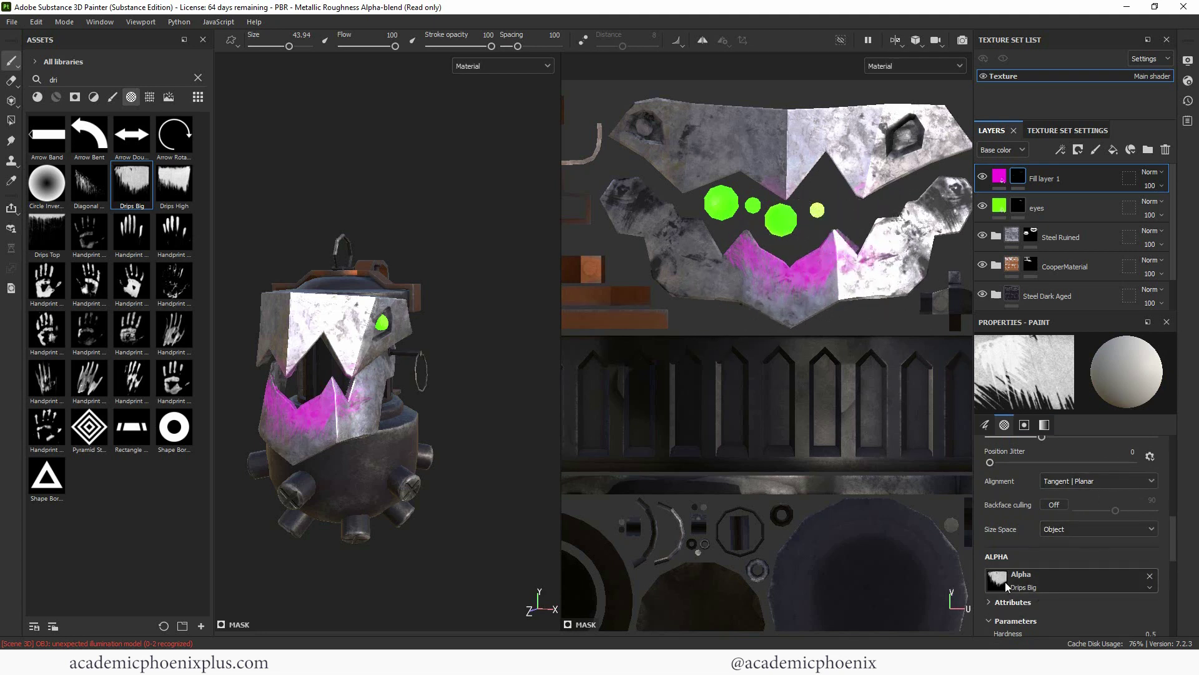
{"action": "scroll", "coordinate": [1176, 581], "scroll_direction": "down", "scroll_amount": 5}
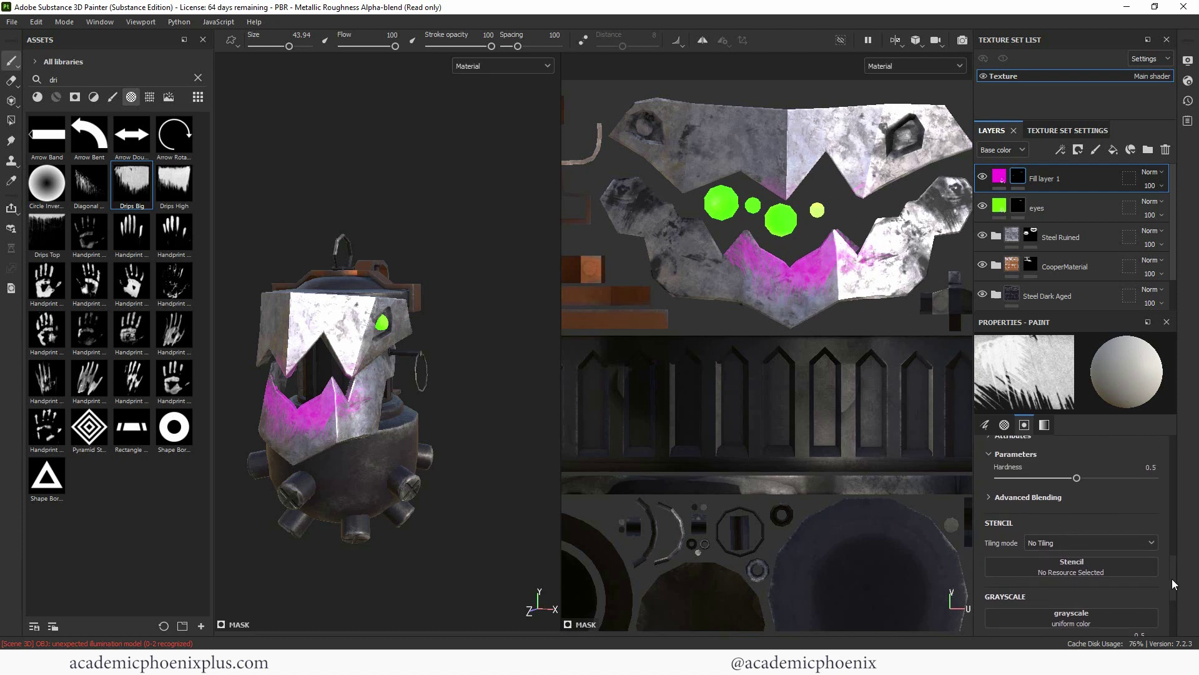
{"action": "scroll", "coordinate": [1177, 602], "scroll_direction": "up", "scroll_amount": 5}
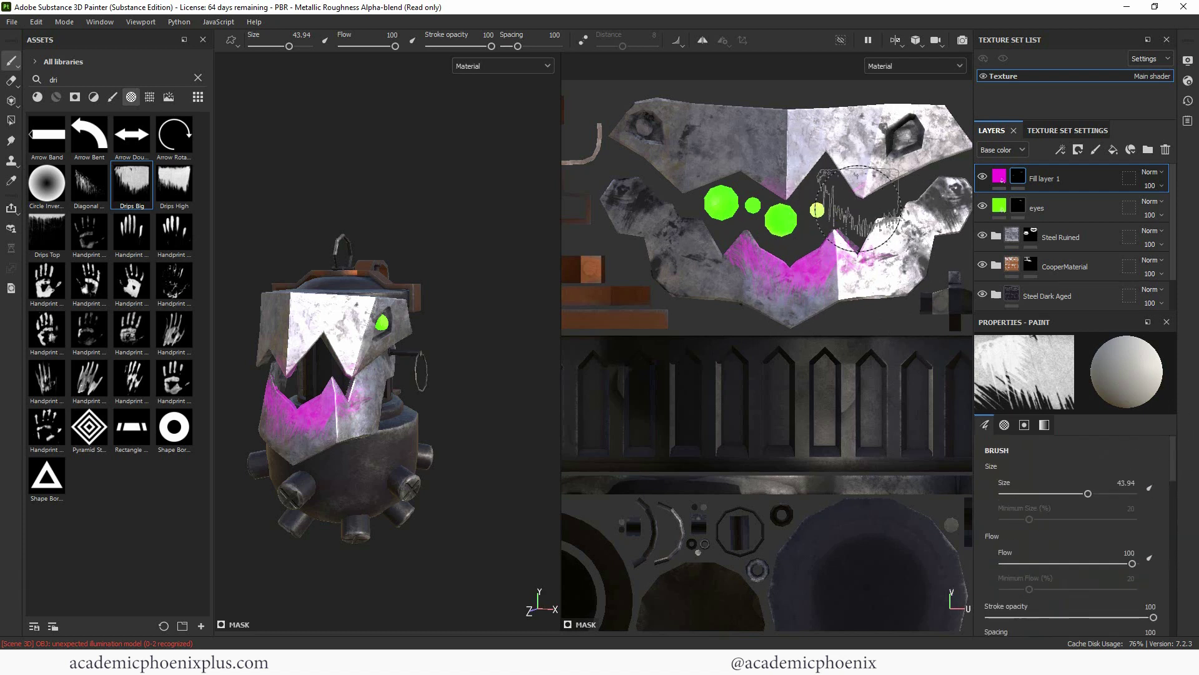
Step: Try stamping a magenta handprint alpha on the side of the grenade's cylindrical body
{"action": "left_click", "coordinate": [132, 236]}
{"action": "left_click", "coordinate": [132, 283]}
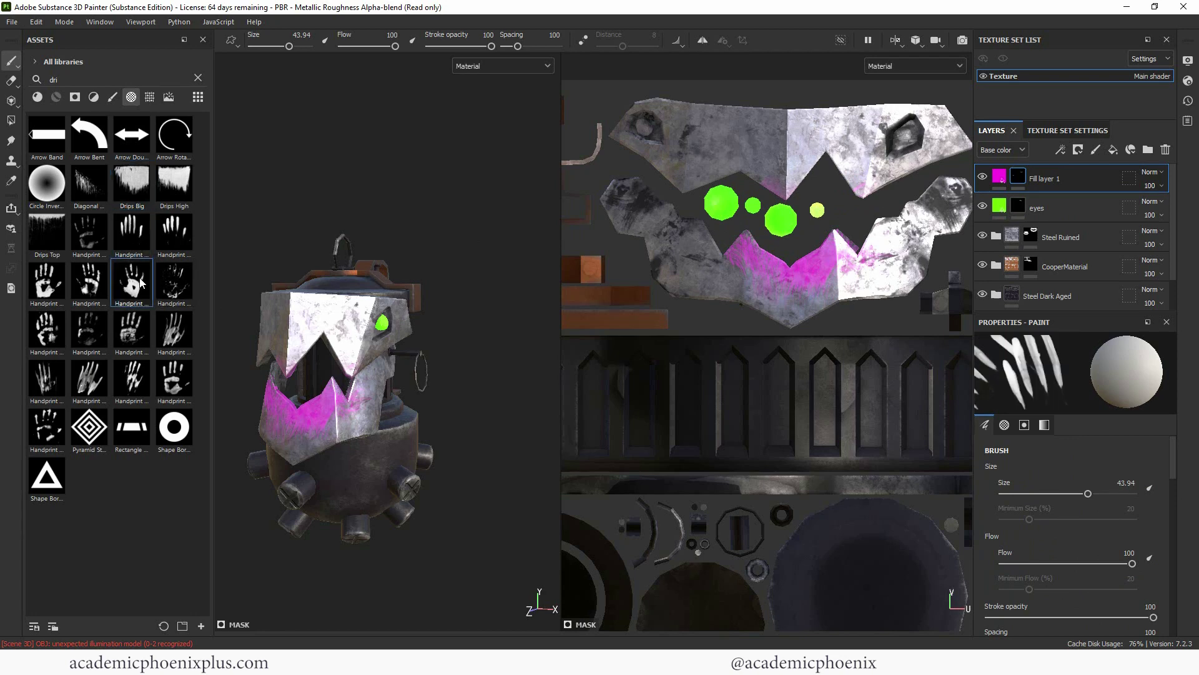
{"action": "left_click_drag", "start_coordinate": [506, 269], "coordinate": [327, 358], "text": "alt"}
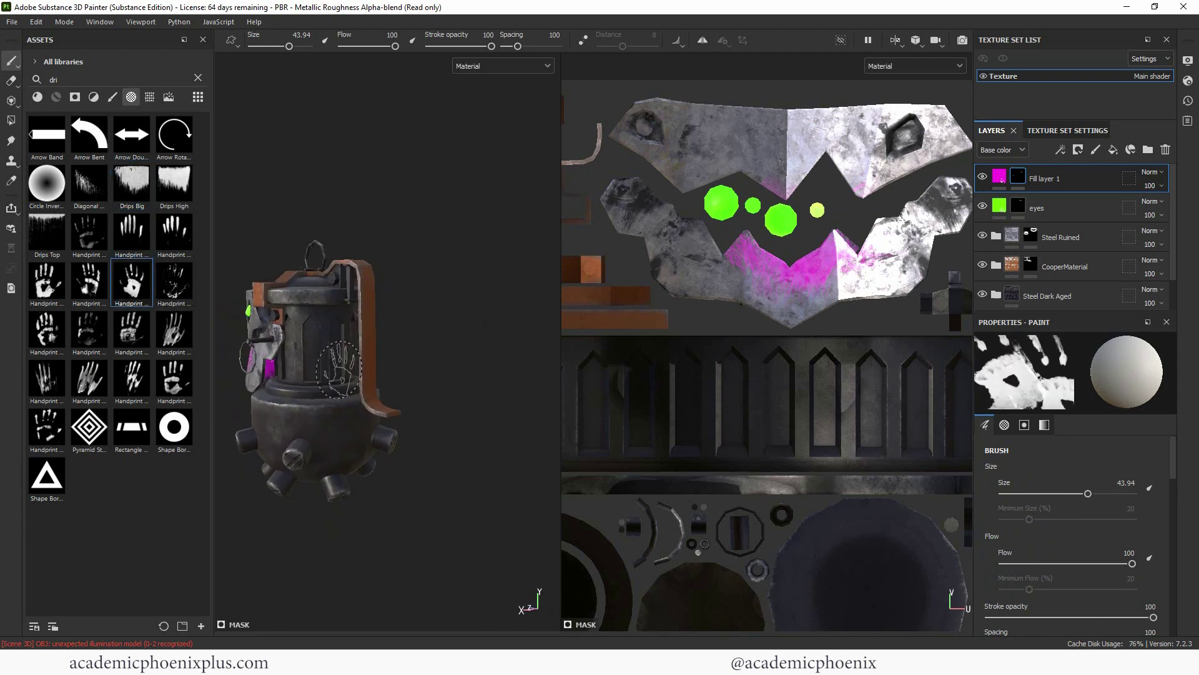
{"action": "left_click", "coordinate": [327, 358]}
{"action": "mouse_move", "coordinate": [523, 331]}
{"action": "left_mouse_down", "text": "alt"}
{"action": "mouse_move", "coordinate": [468, 316]}
{"action": "mouse_move", "coordinate": [508, 321]}
{"action": "mouse_move", "coordinate": [468, 363]}
{"action": "left_mouse_up", "text": "alt"}
{"action": "key", "text": "ctrl+z"}
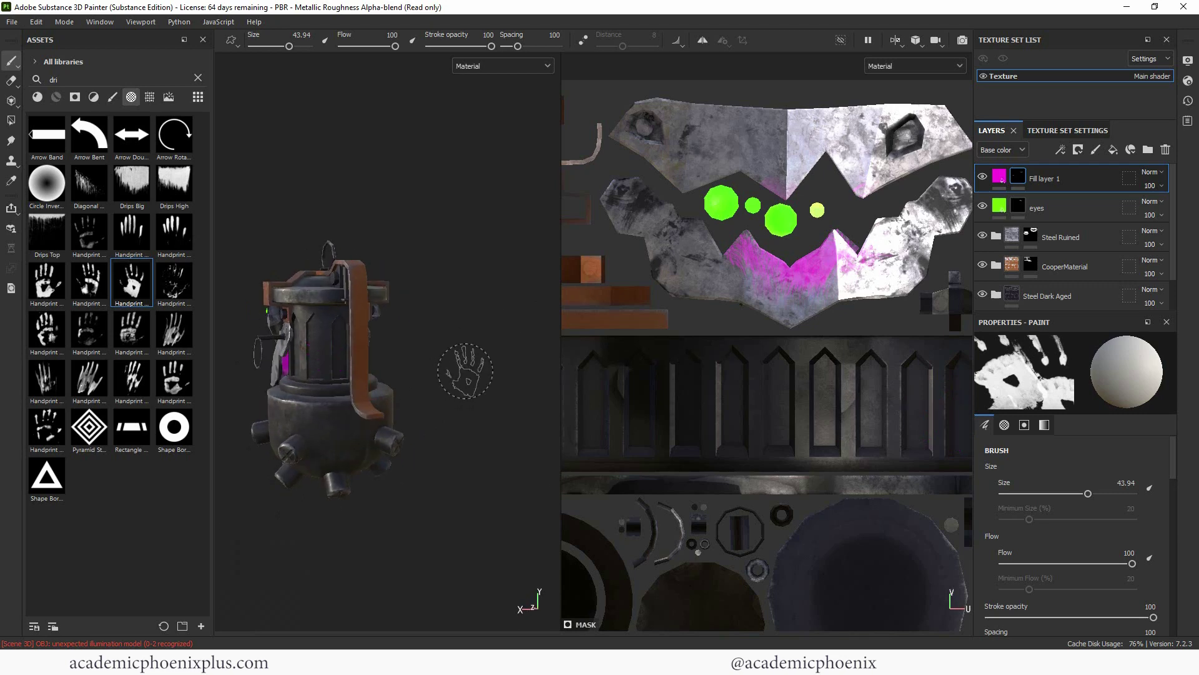
Step: Add another fill layer on top of the stack and turn off its height, roughness and metallic channels
{"action": "left_click", "coordinate": [1113, 150]}
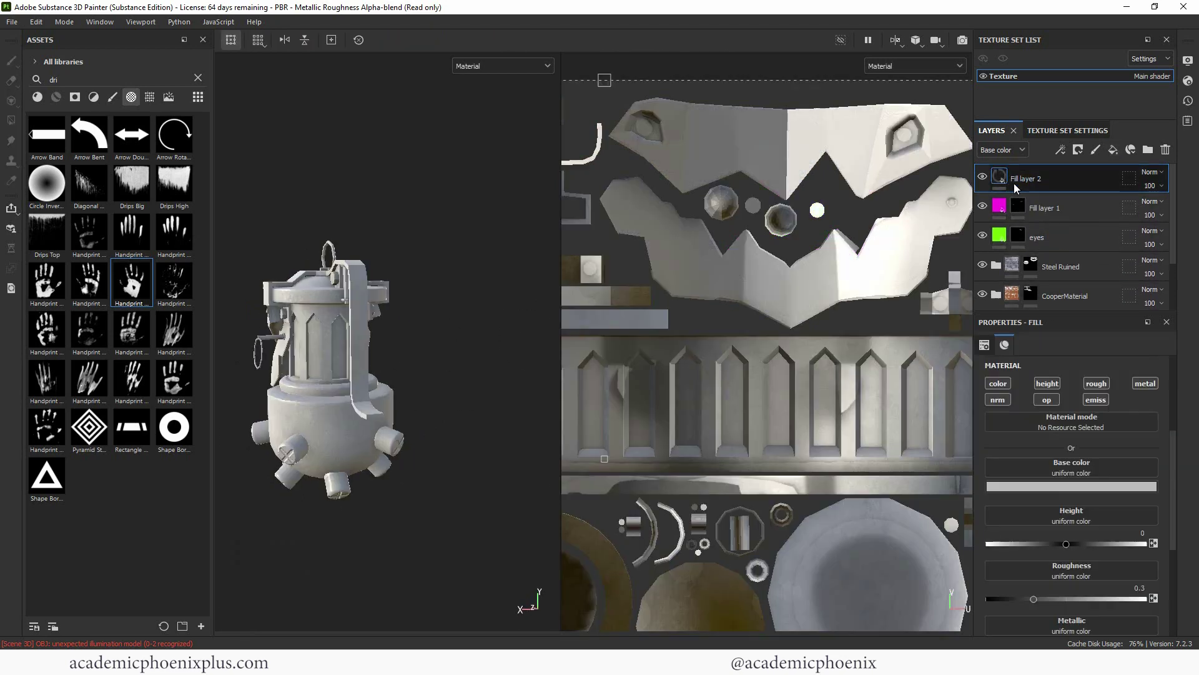
{"action": "left_click", "coordinate": [1098, 384]}
{"action": "left_click", "coordinate": [1145, 383]}
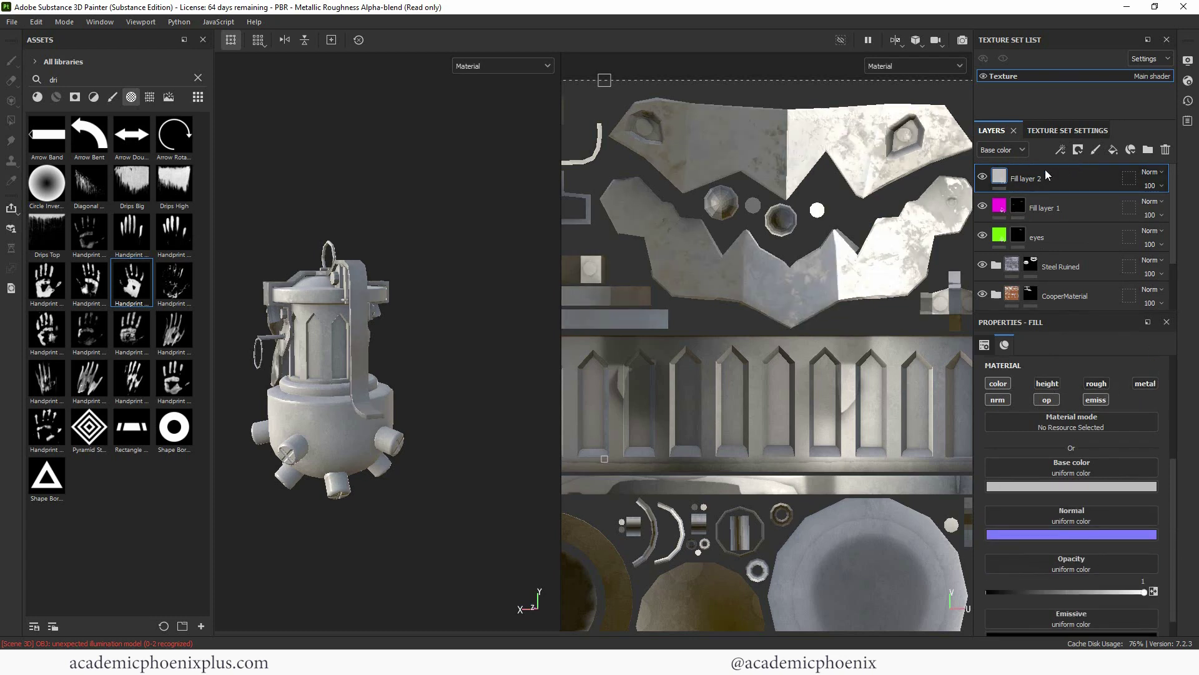
Step: Duplicate the magenta fill layer with its mask and delete the unused Fill layer 2 above it
{"action": "left_click", "coordinate": [1069, 212]}
{"action": "right_click", "coordinate": [1081, 212]}
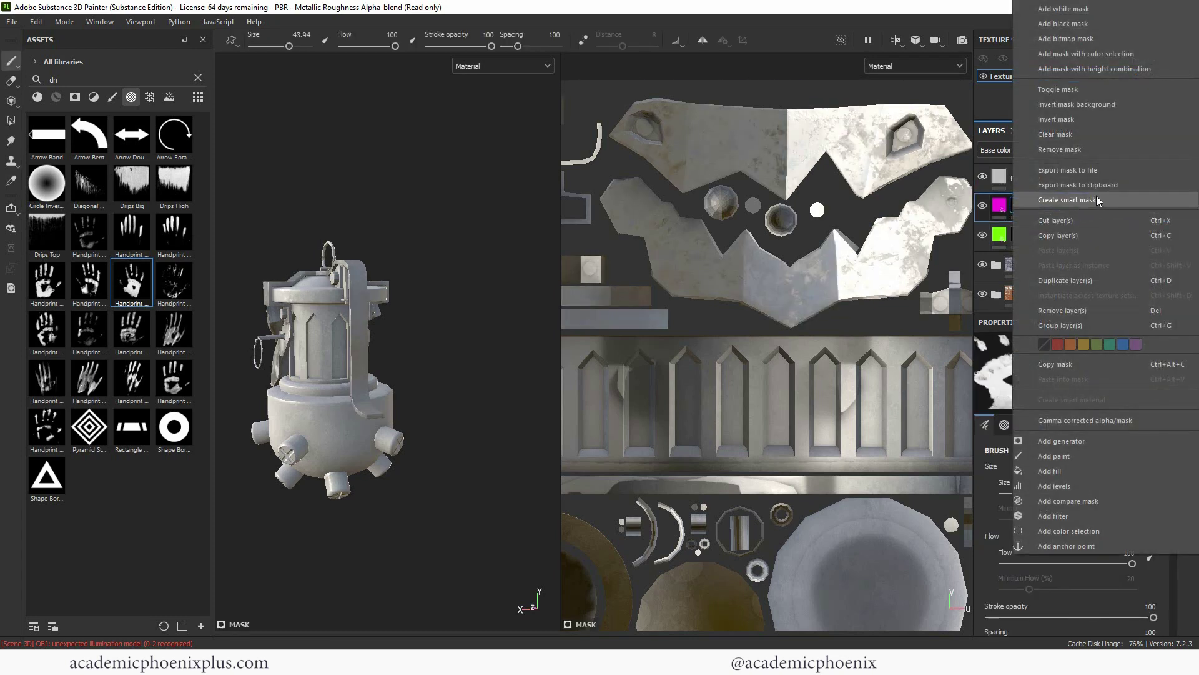
{"action": "left_click", "coordinate": [1102, 275]}
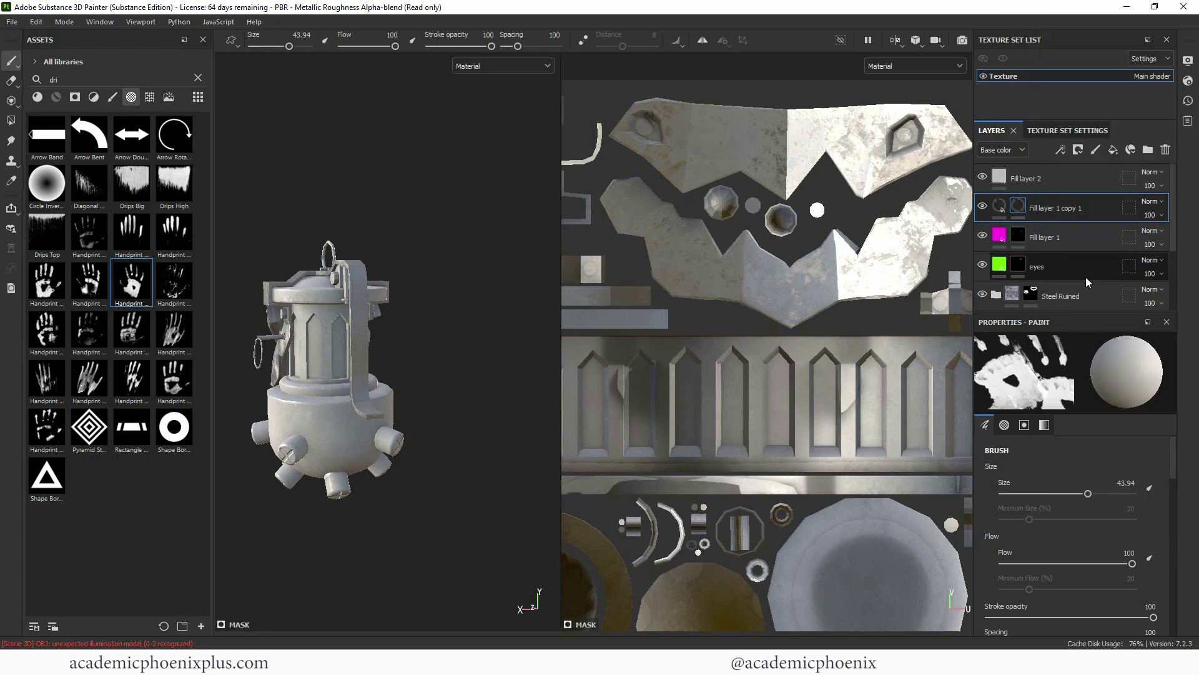
{"action": "left_click", "coordinate": [1060, 181]}
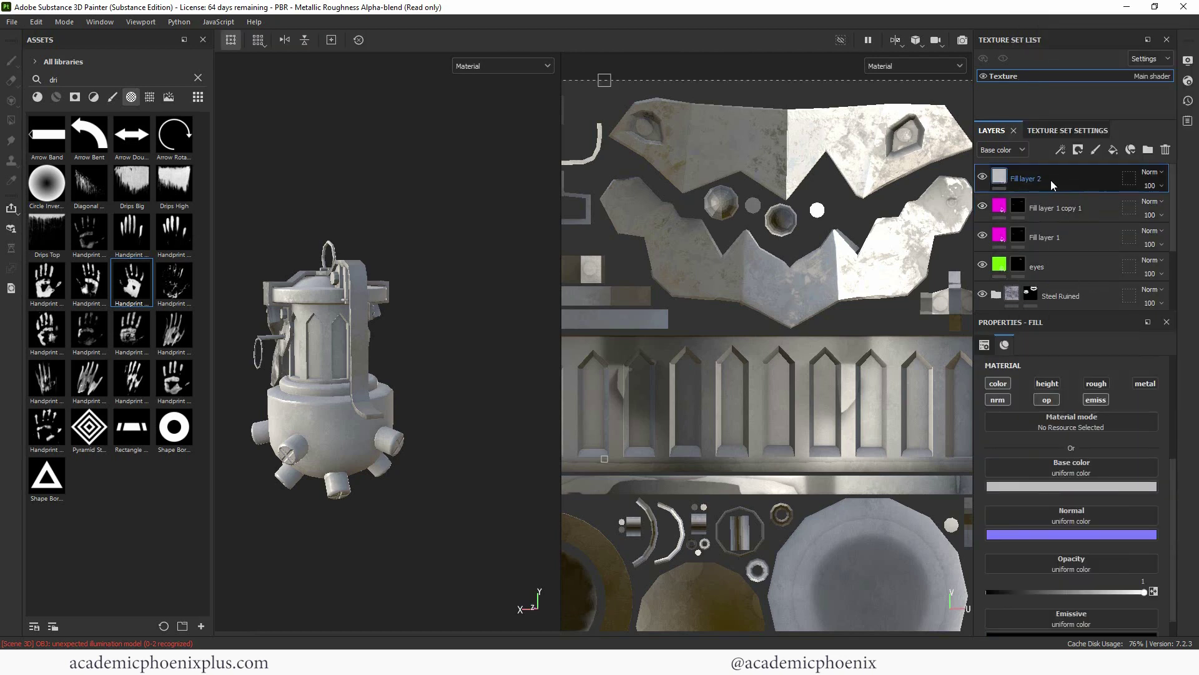
{"action": "key", "text": "Delete"}
Step: Change both the base color and the emissive color of the duplicated fill layer to bright cyan
{"action": "left_click", "coordinate": [1000, 177]}
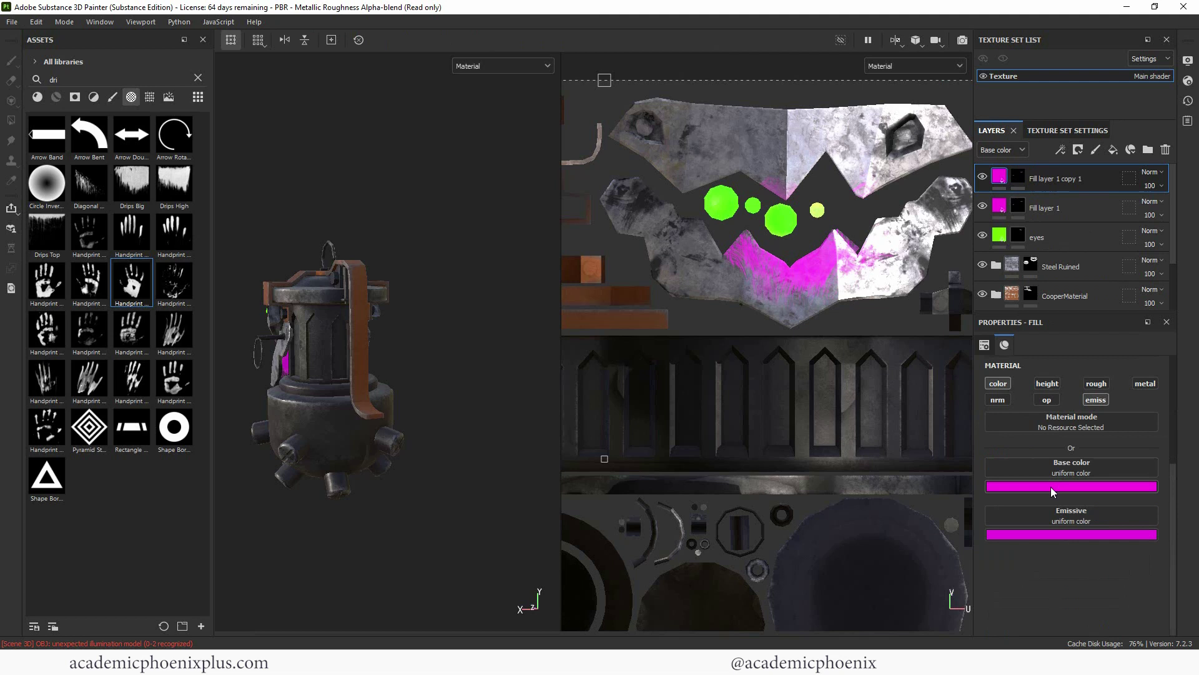
{"action": "left_click", "coordinate": [1053, 489]}
{"action": "left_click", "coordinate": [1131, 560]}
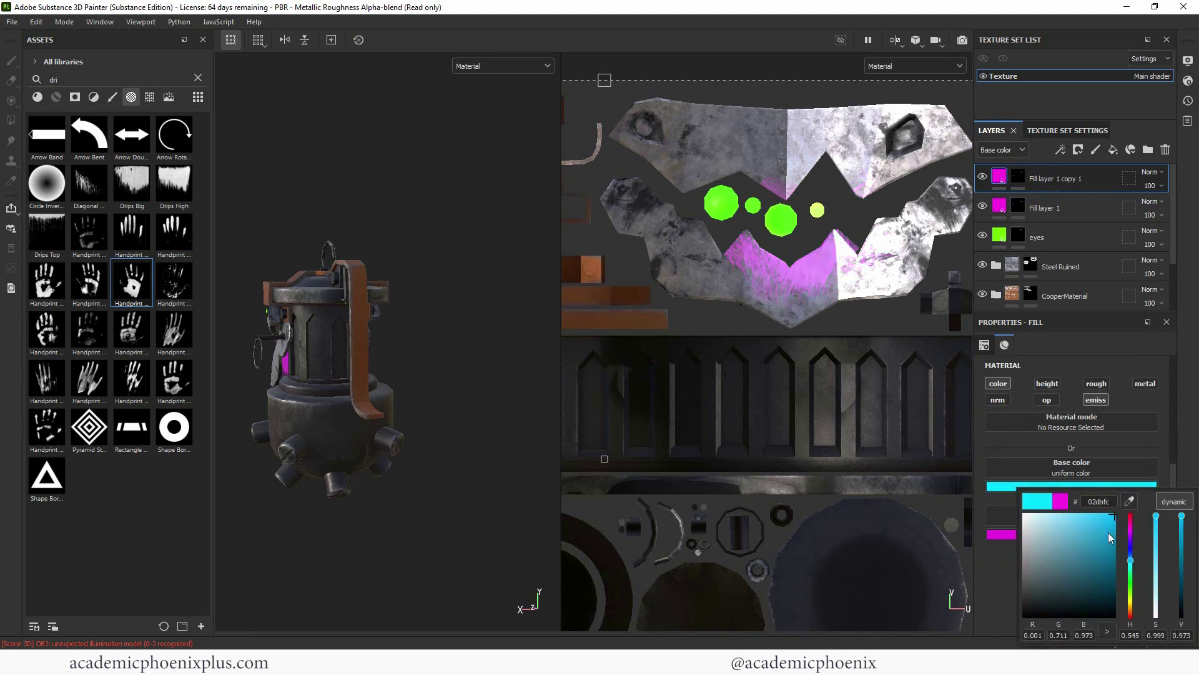
{"action": "left_click", "coordinate": [1005, 176]}
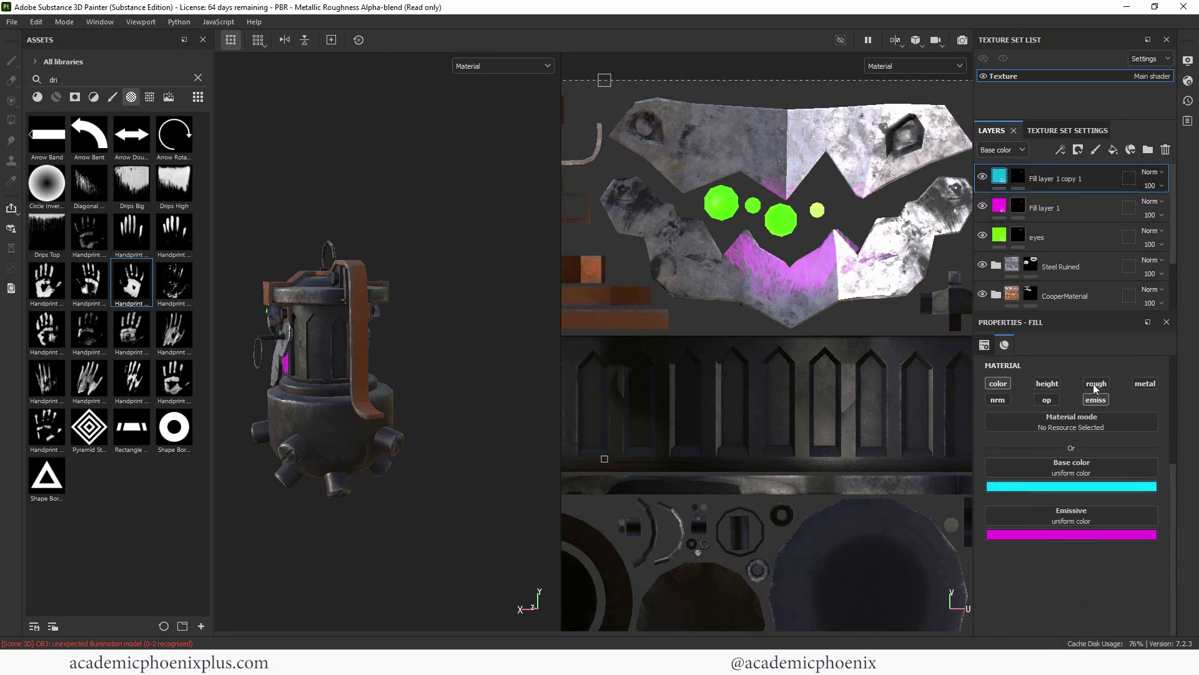
{"action": "left_click", "coordinate": [1086, 534]}
{"action": "left_click", "coordinate": [1130, 449]}
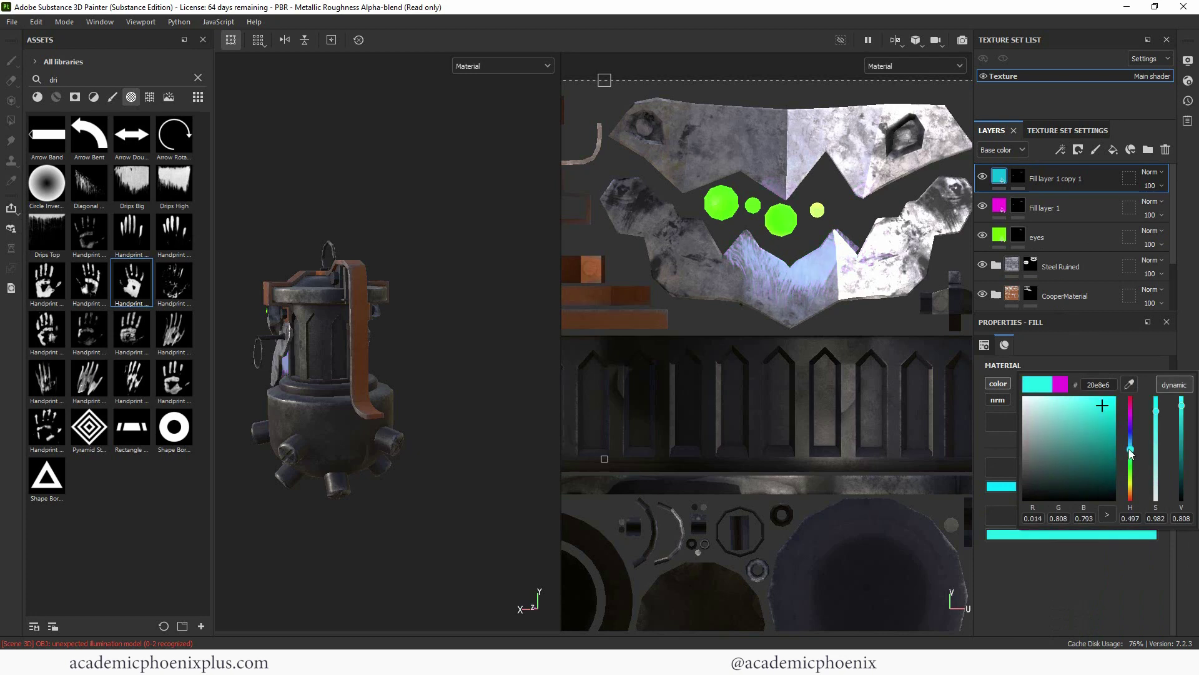
{"action": "left_click_drag", "start_coordinate": [1082, 418], "coordinate": [1131, 400]}
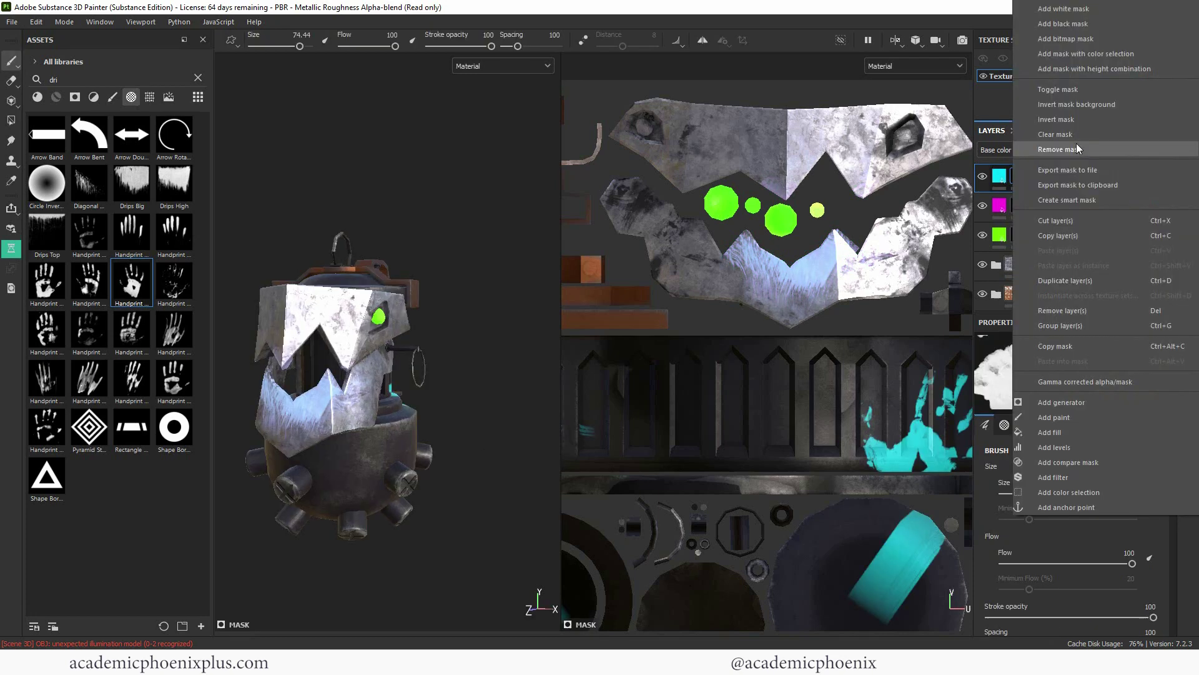
Step: Clear the cyan layer's mask and stamp a handprint around the side of the cylindrical body, undoing a misplaced stamp
{"action": "left_click", "coordinate": [1062, 129]}
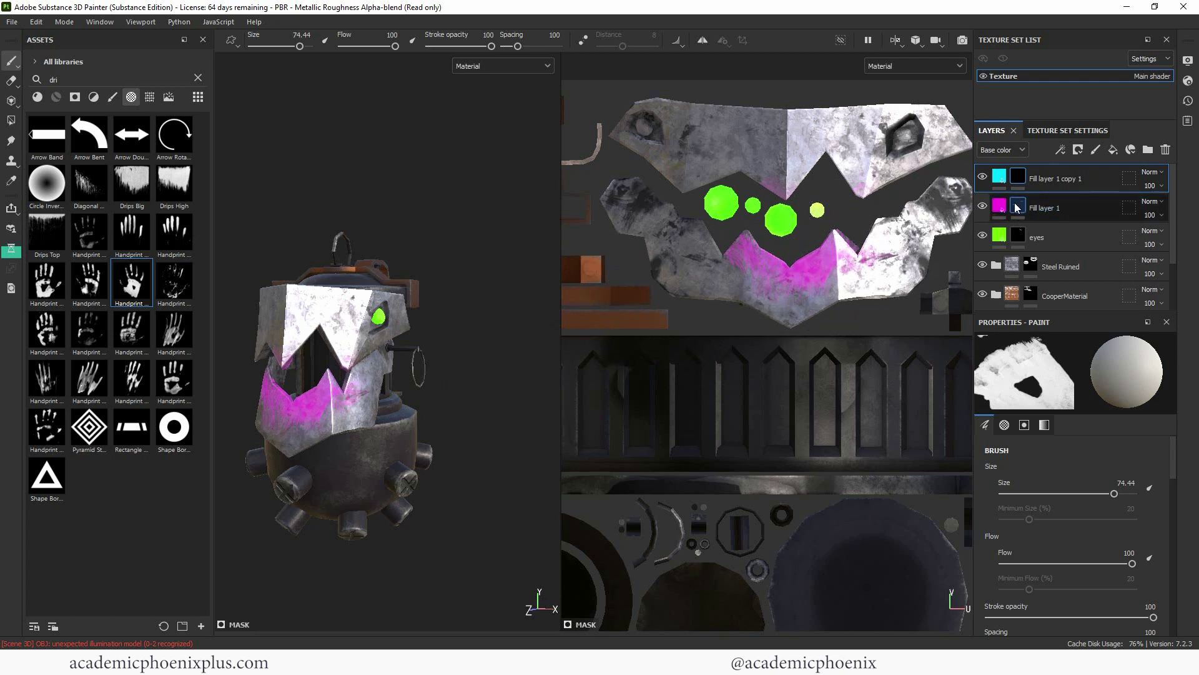
{"action": "left_click_drag", "start_coordinate": [535, 374], "coordinate": [400, 375], "text": "alt"}
{"action": "left_click", "coordinate": [327, 360]}
{"action": "left_click_drag", "start_coordinate": [370, 487], "coordinate": [426, 464], "text": "alt"}
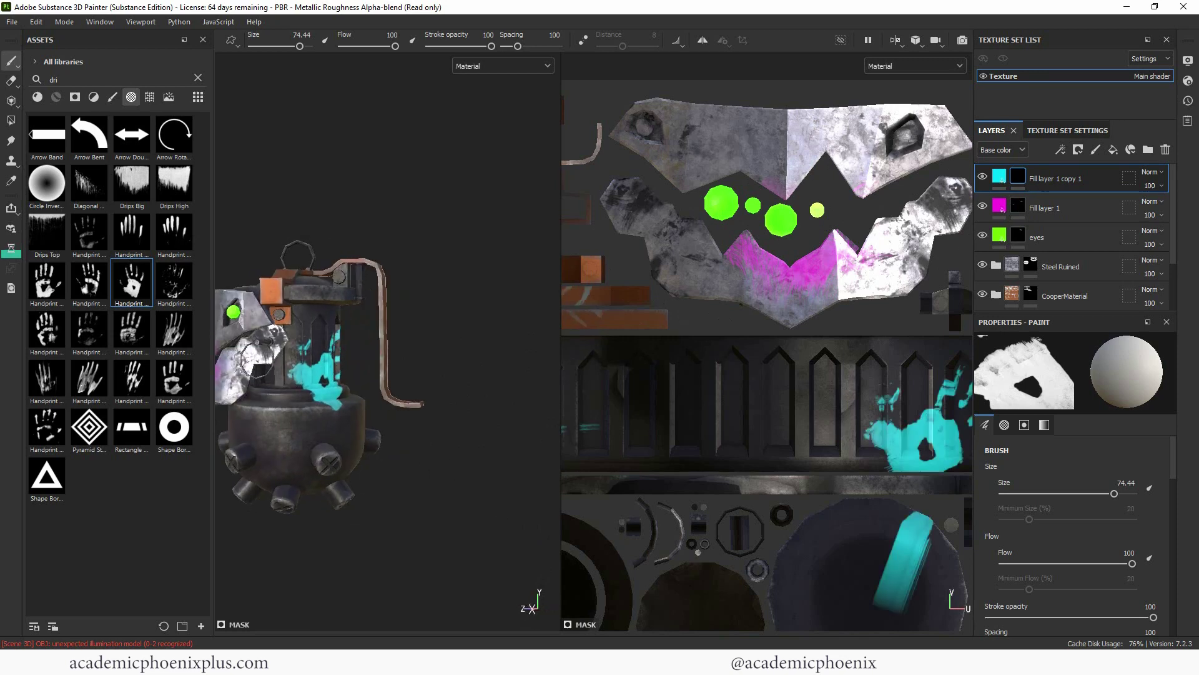
{"action": "key", "text": "ctrl+z"}
{"action": "right_click_drag", "start_coordinate": [412, 329], "coordinate": [475, 329], "text": "alt"}
{"action": "left_click", "coordinate": [294, 365]}
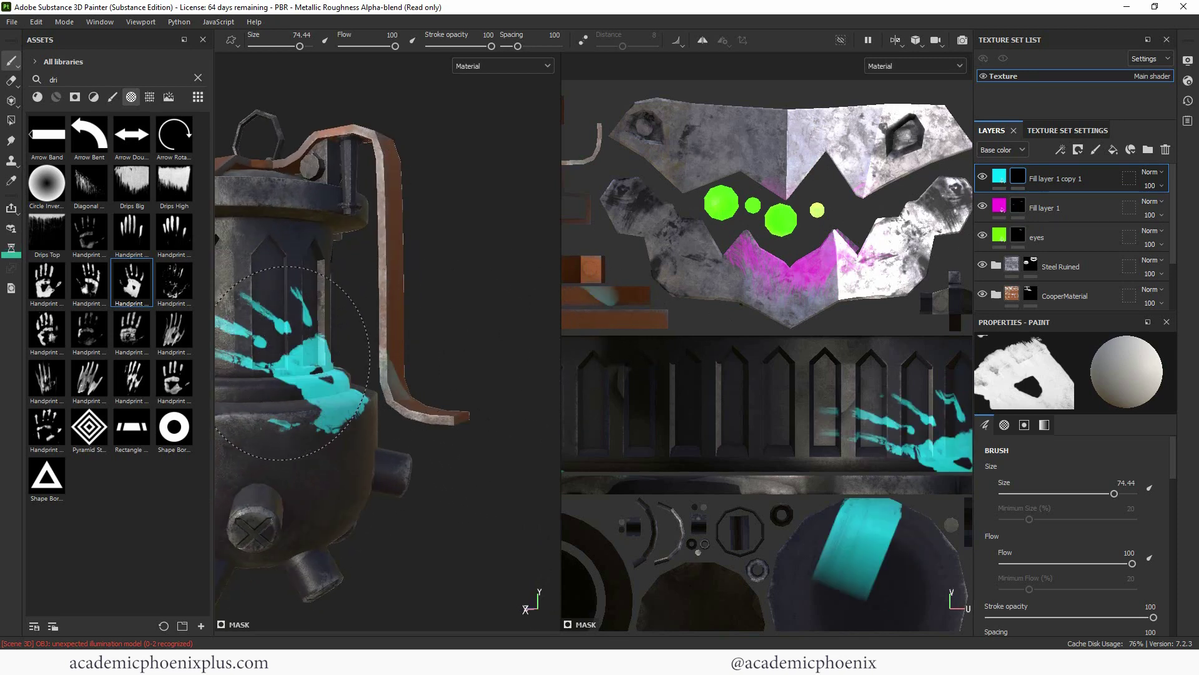
Step: Check the cyan handprint on the grenade and save the project
{"action": "mouse_move", "coordinate": [469, 534]}
{"action": "left_mouse_down", "text": "alt"}
{"action": "mouse_move", "coordinate": [294, 551]}
{"action": "mouse_move", "coordinate": [474, 544]}
{"action": "left_mouse_up", "text": "alt"}
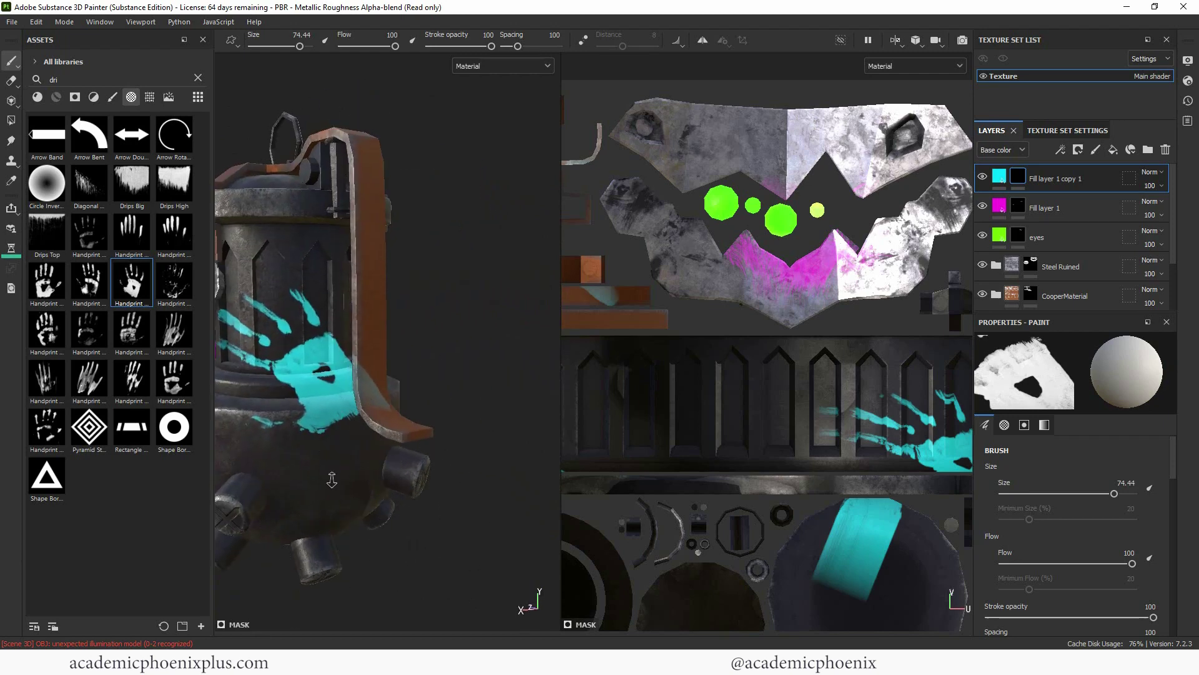
{"action": "right_click_drag", "start_coordinate": [332, 479], "coordinate": [270, 409], "text": "alt"}
{"action": "right_click_drag", "start_coordinate": [468, 326], "coordinate": [511, 321], "text": "alt"}
{"action": "left_click_drag", "start_coordinate": [506, 319], "coordinate": [559, 280], "text": "alt"}
{"action": "key", "text": "ctrl+s"}
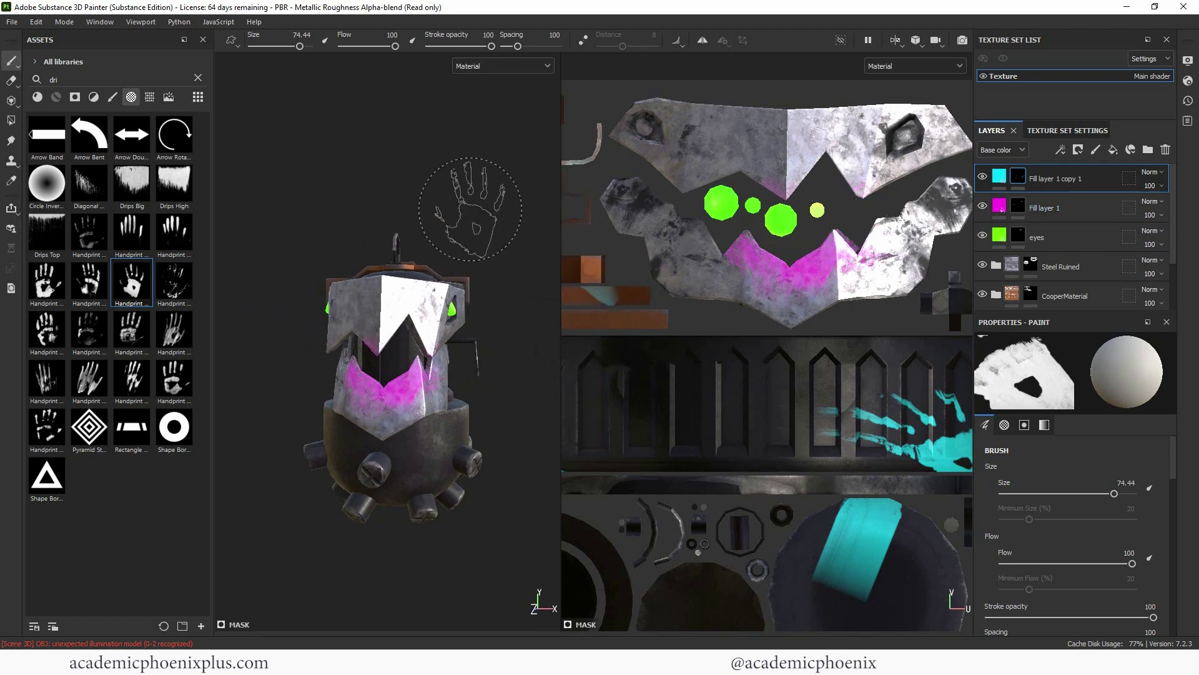
Step: Clear the magenta layer's mask and choose the Drips Top alpha for painting in it
{"action": "mouse_move", "coordinate": [471, 208]}
{"action": "left_mouse_down", "text": "alt"}
{"action": "mouse_move", "coordinate": [493, 196]}
{"action": "mouse_move", "coordinate": [459, 207]}
{"action": "left_mouse_up", "text": "alt"}
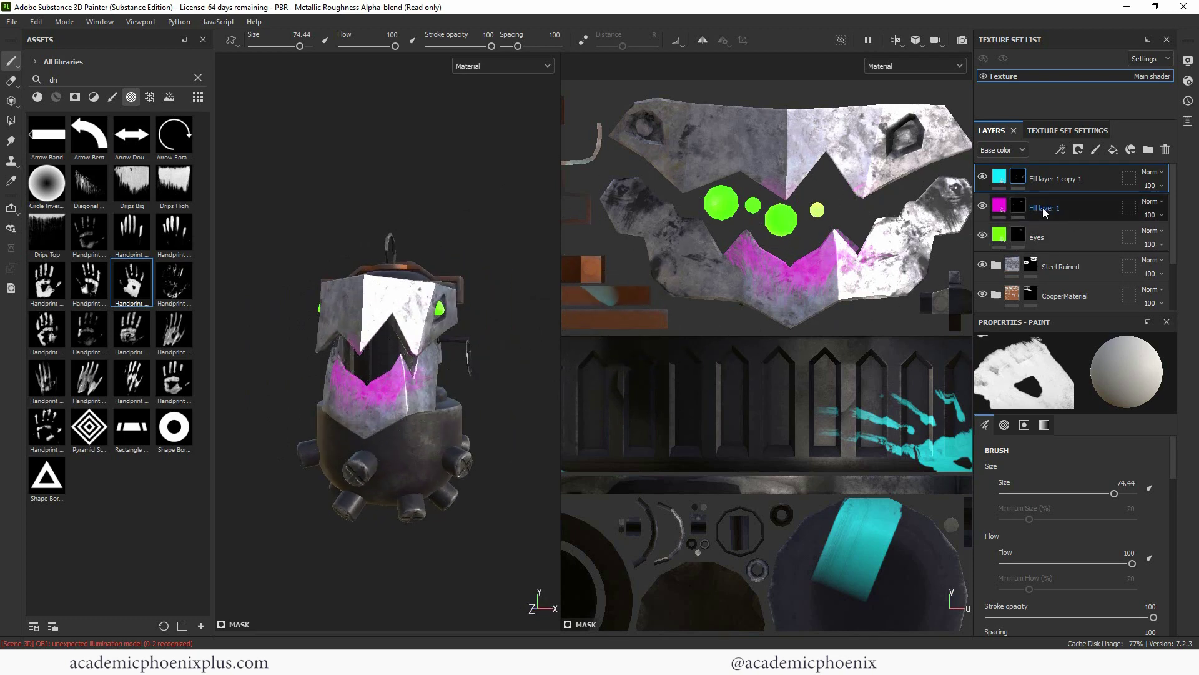
{"action": "left_click", "coordinate": [1021, 208]}
{"action": "right_click", "coordinate": [1018, 206]}
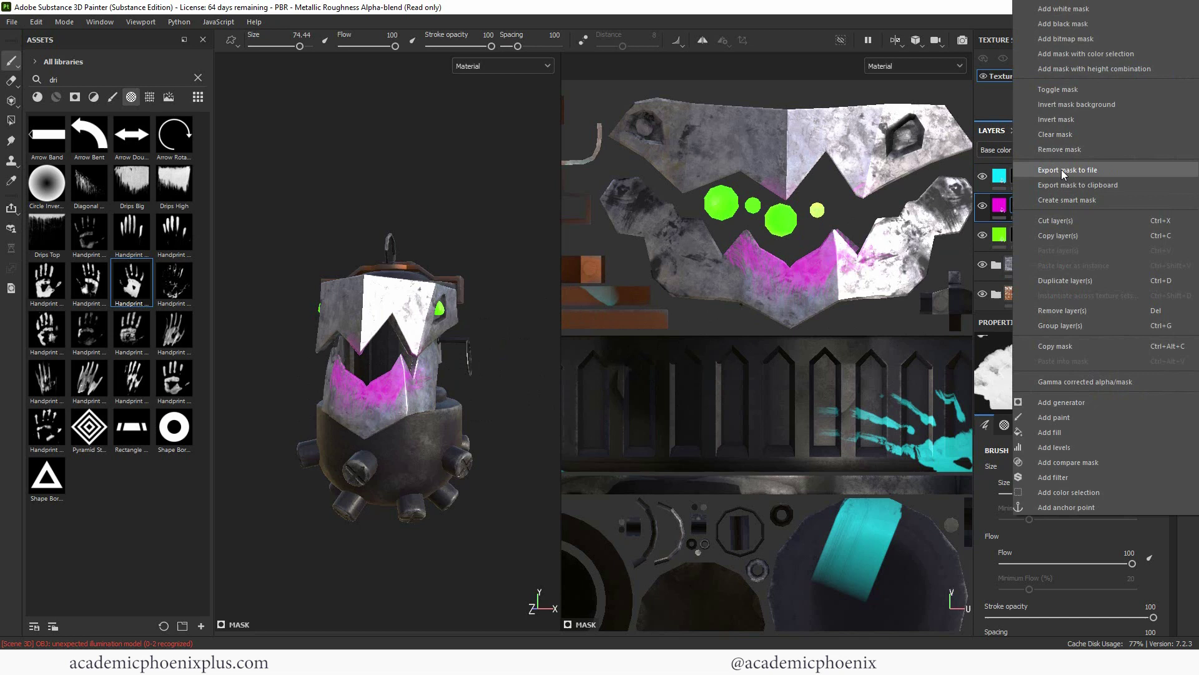
{"action": "left_click", "coordinate": [1104, 137]}
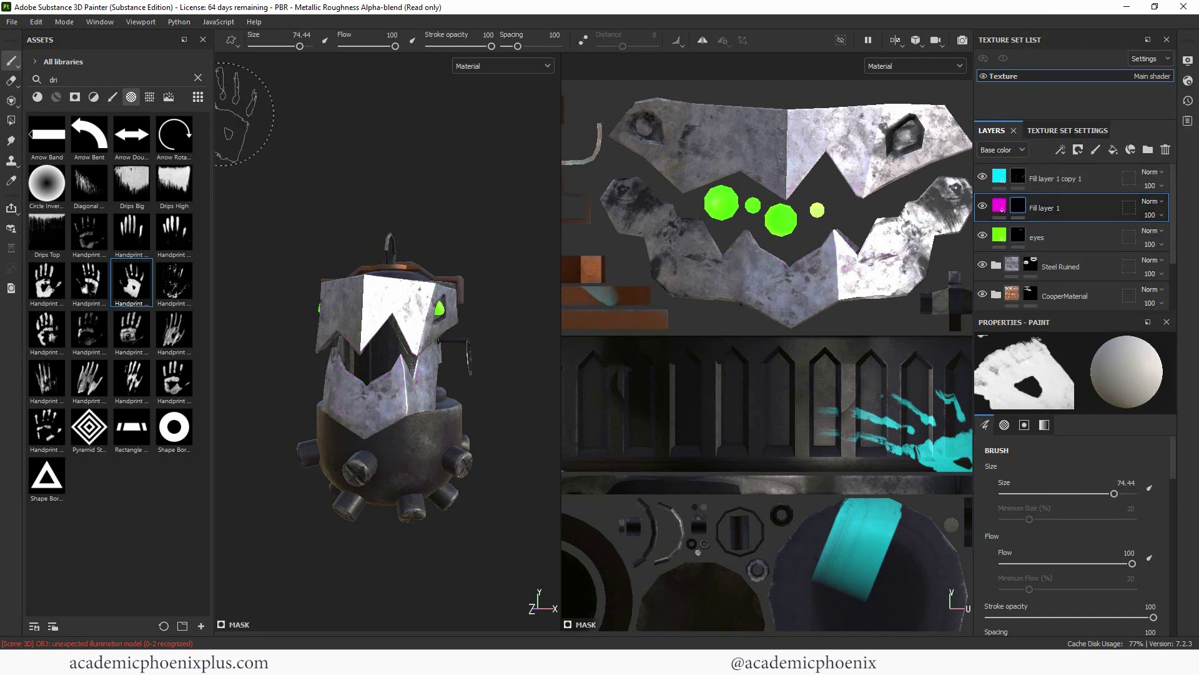
{"action": "left_click", "coordinate": [49, 232]}
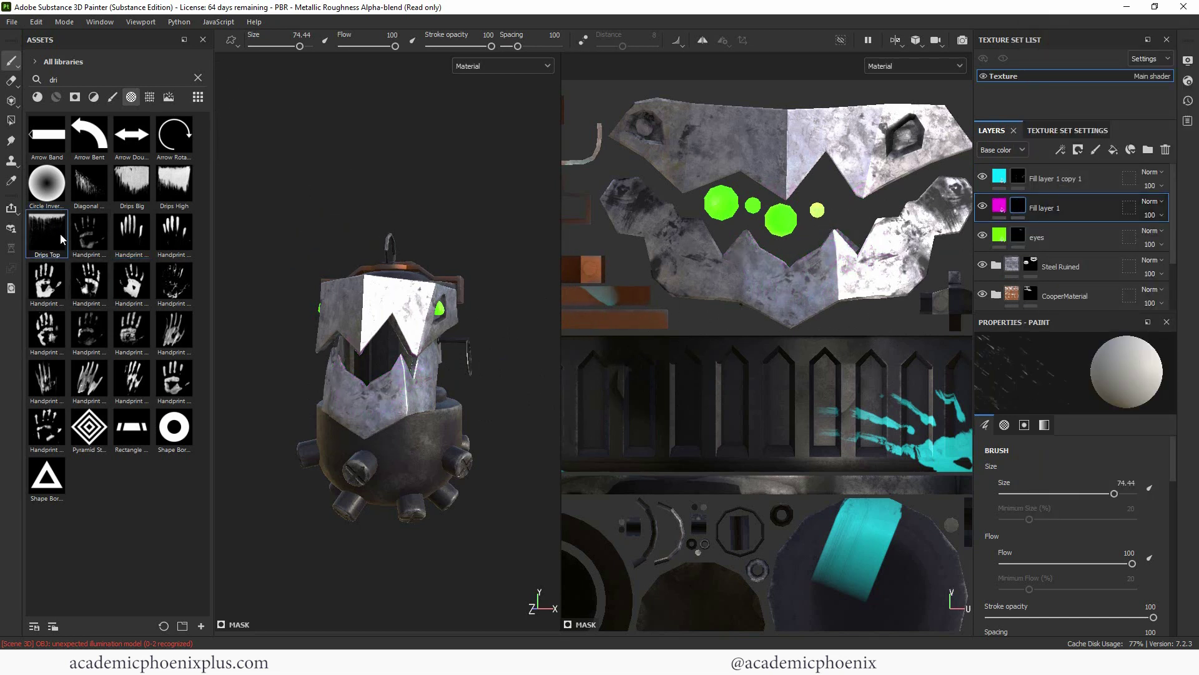
{"action": "left_click", "coordinate": [1020, 208]}
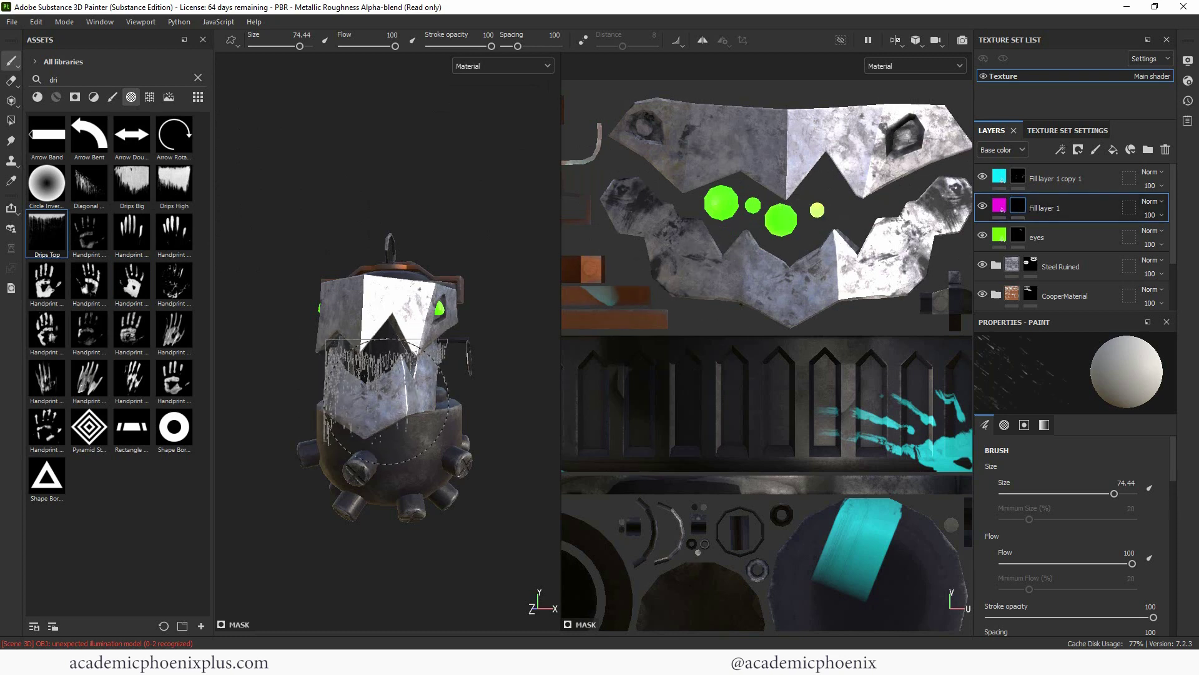
Step: Try stamping magenta Drips Top streaks over the jaw at brush size 74.44, undoing each stamp
{"action": "left_click_drag", "start_coordinate": [387, 400], "coordinate": [368, 437]}
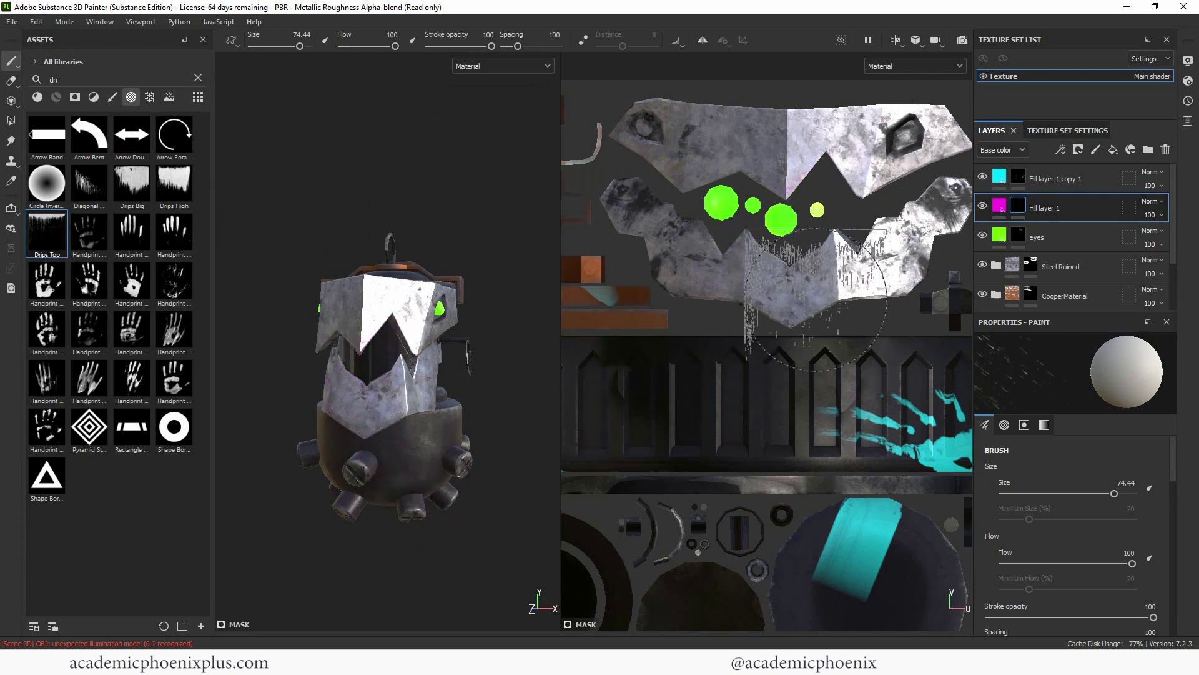
{"action": "key", "text": "ctrl+z"}
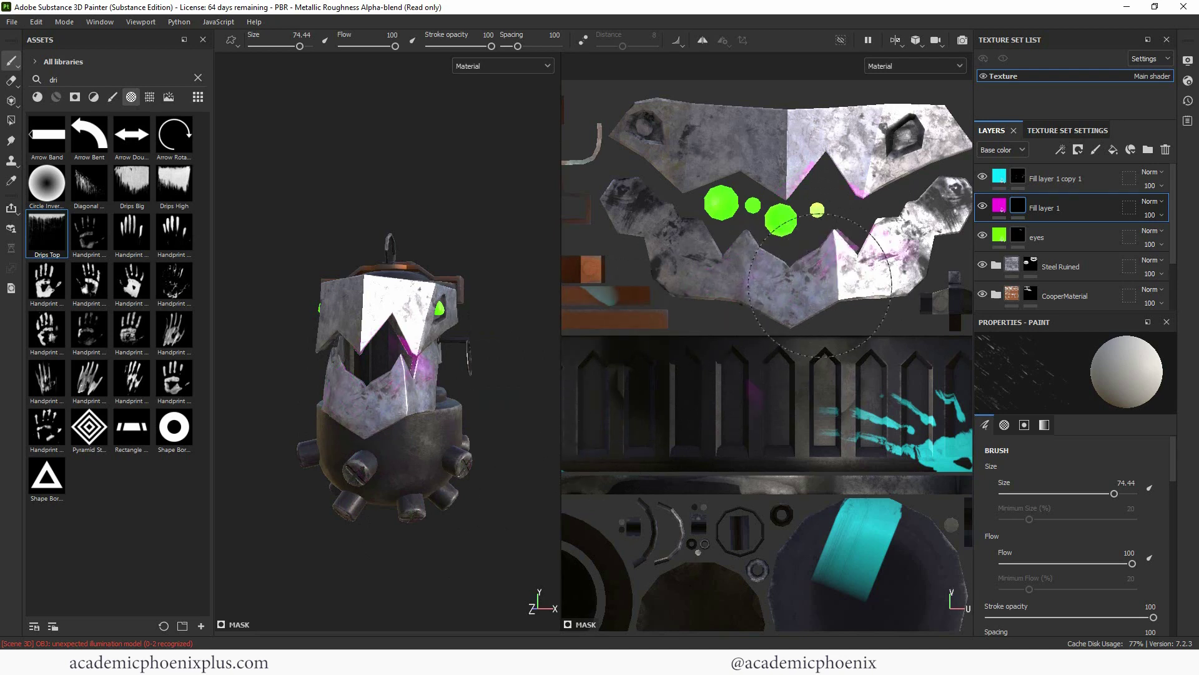
{"action": "scroll", "coordinate": [1171, 494], "scroll_direction": "down", "scroll_amount": 3}
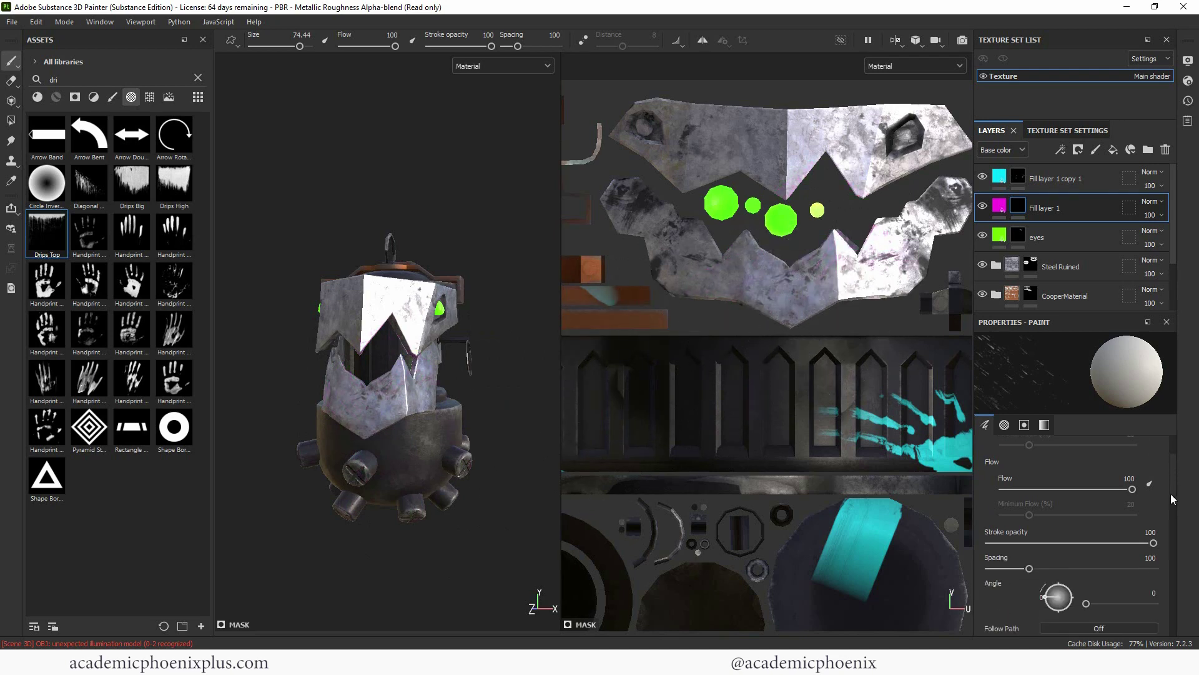
{"action": "scroll", "coordinate": [1164, 513], "scroll_direction": "down", "scroll_amount": 5}
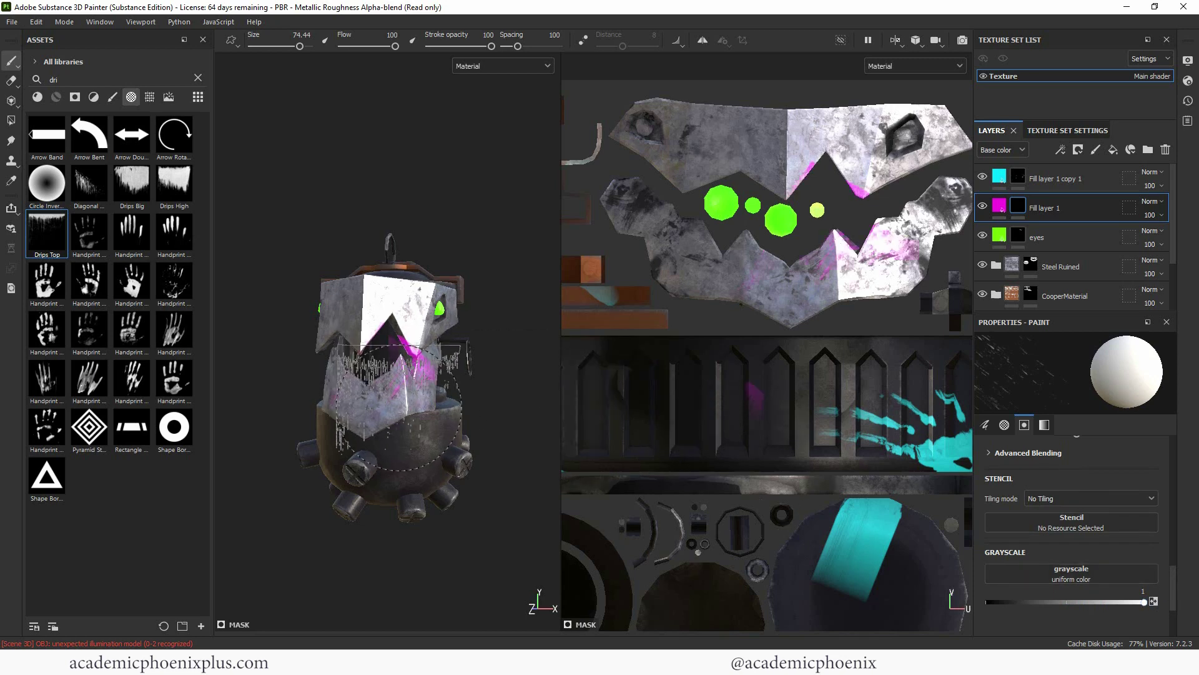
{"action": "left_click", "coordinate": [797, 304]}
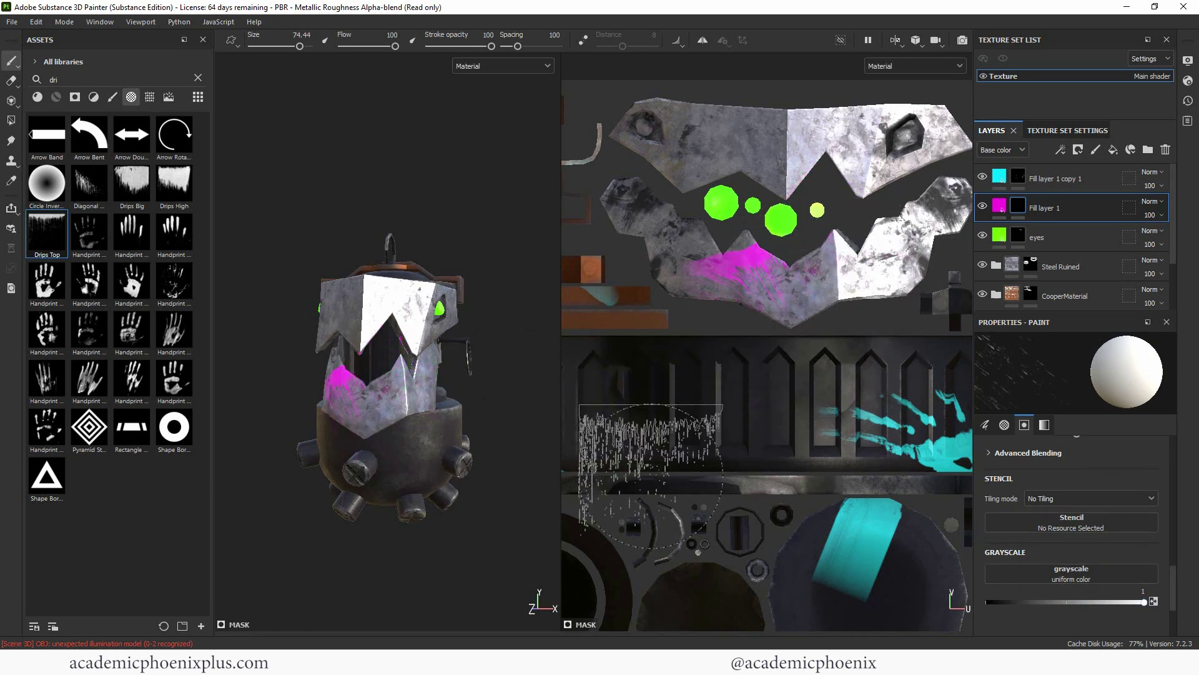
{"action": "key", "text": "ctrl+z"}
{"action": "left_click", "coordinate": [834, 297]}
{"action": "key", "text": "ctrl+z"}
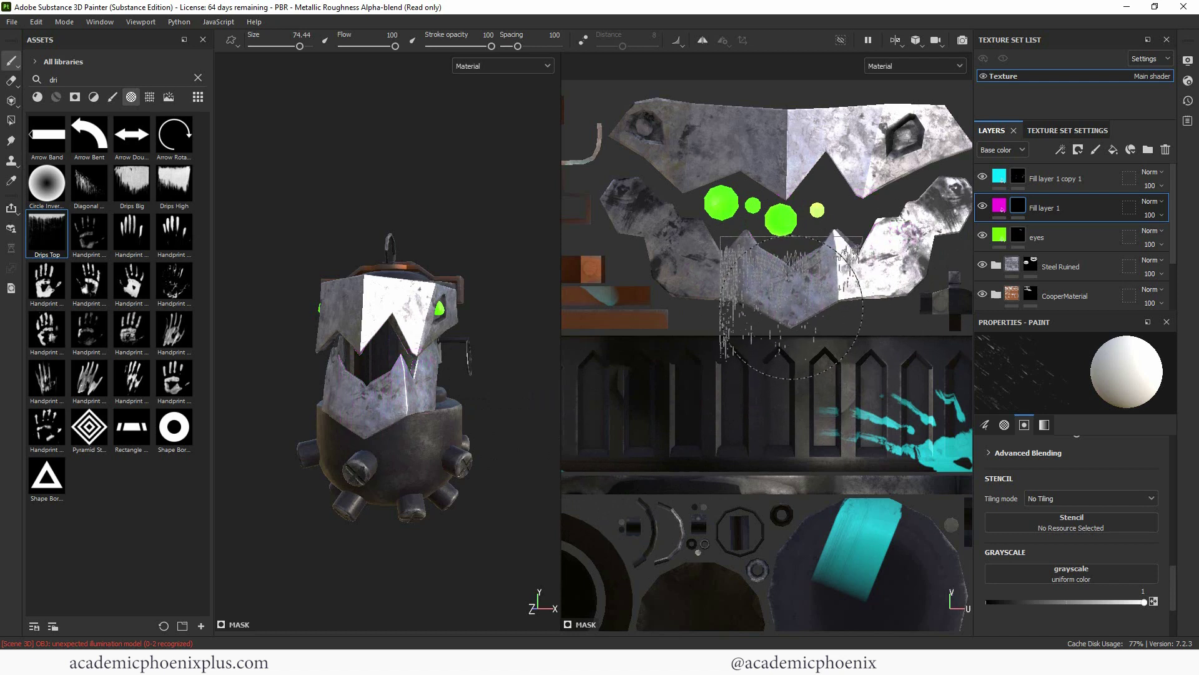
Step: Paint magenta drips along the lower jaw's teeth with the brush size at 33.98 and the angle jitter at 0
{"action": "mouse_move", "coordinate": [805, 305]}
{"action": "right_mouse_down", "text": "ctrl"}
{"action": "mouse_move", "coordinate": [768, 305]}
{"action": "mouse_move", "coordinate": [802, 304]}
{"action": "right_mouse_up", "text": "ctrl"}
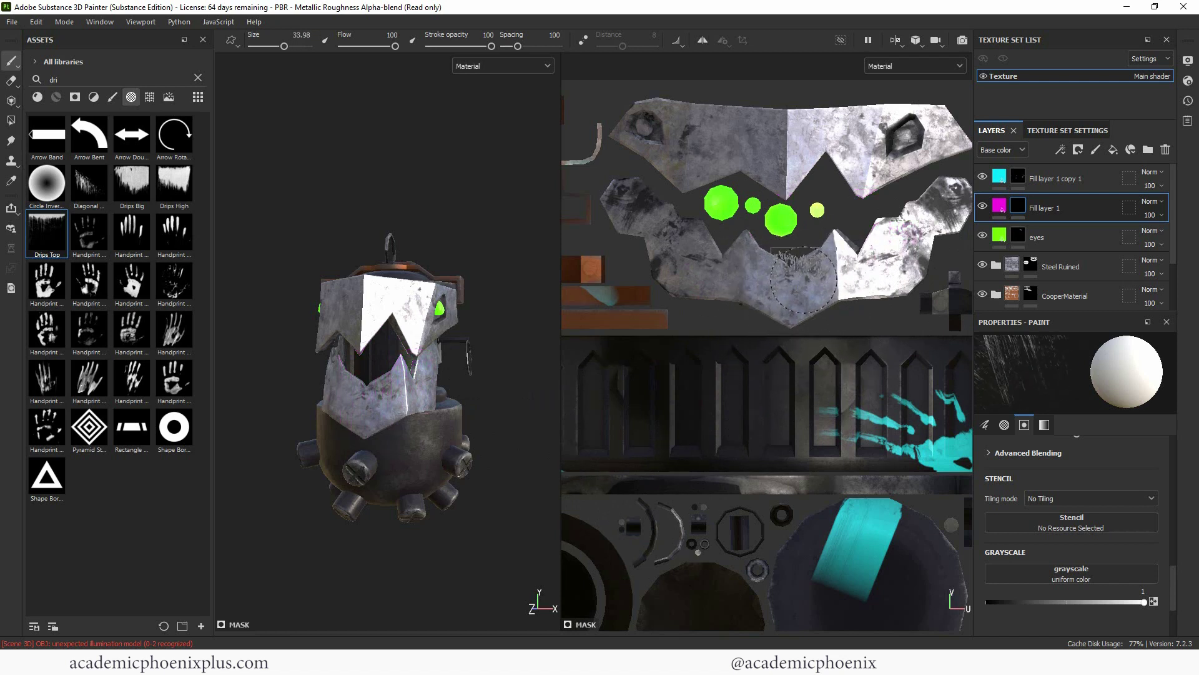
{"action": "left_click", "coordinate": [805, 305]}
{"action": "key", "text": "ctrl+z"}
{"action": "left_click", "coordinate": [985, 425]}
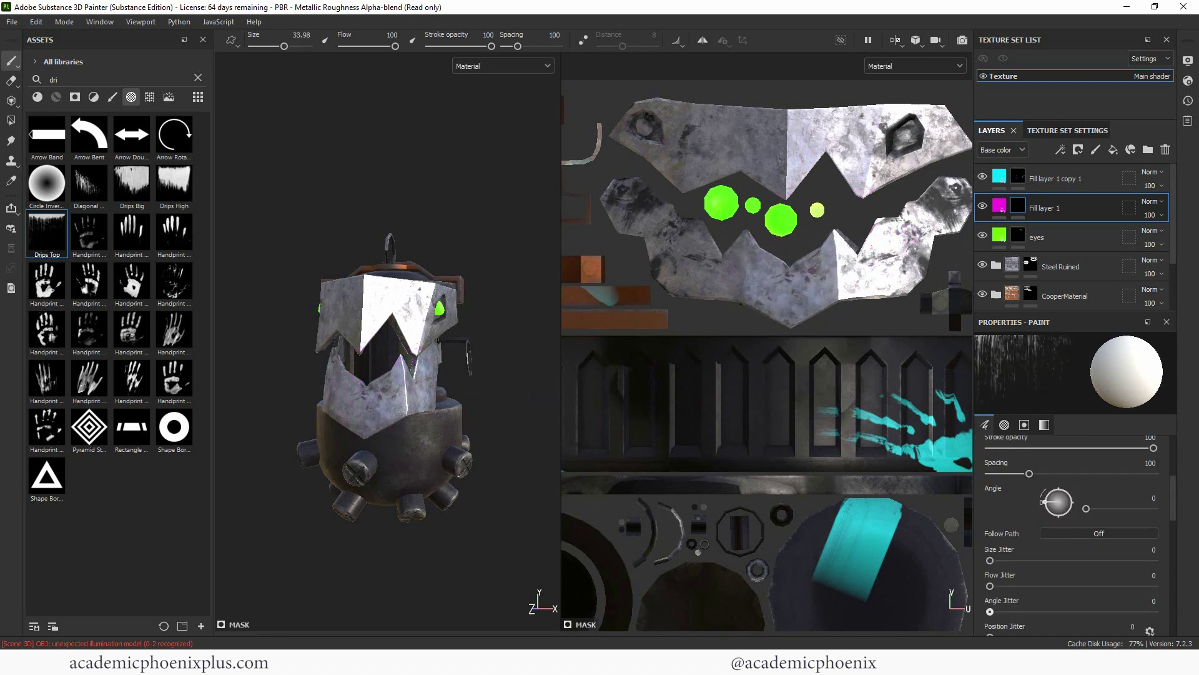
{"action": "scroll", "coordinate": [1173, 514], "scroll_direction": "down", "scroll_amount": 3}
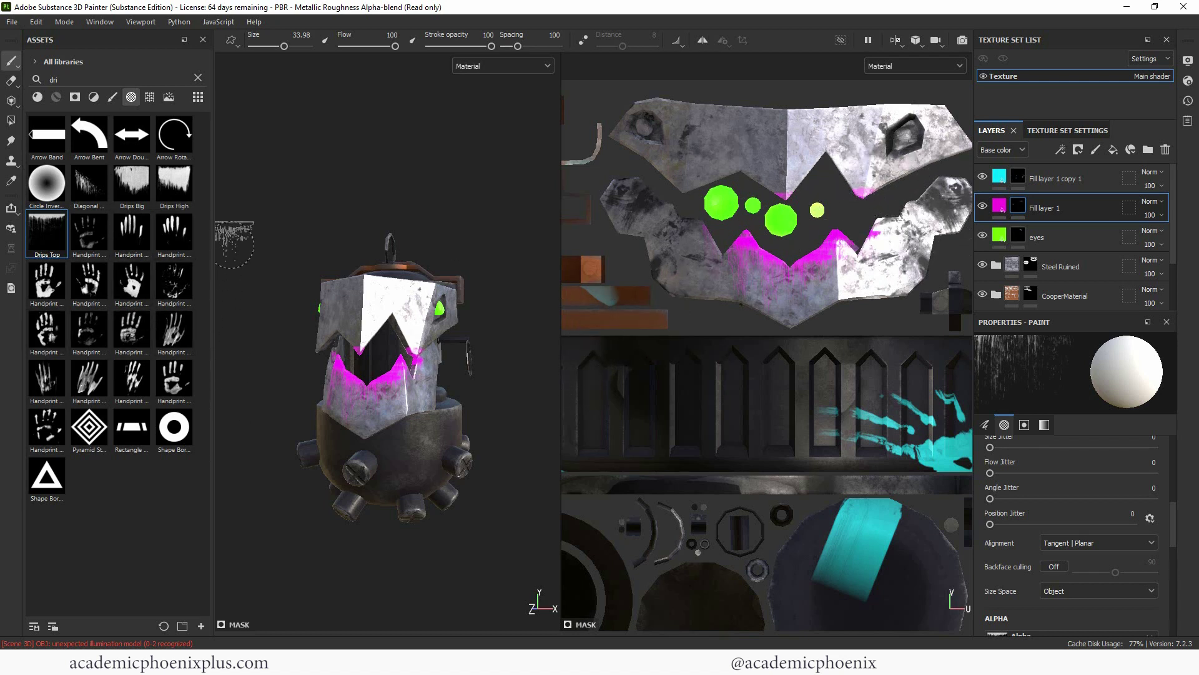
Step: Try stamping denser magenta drips on the lower jaw with the Drips High alpha
{"action": "left_click", "coordinate": [174, 189]}
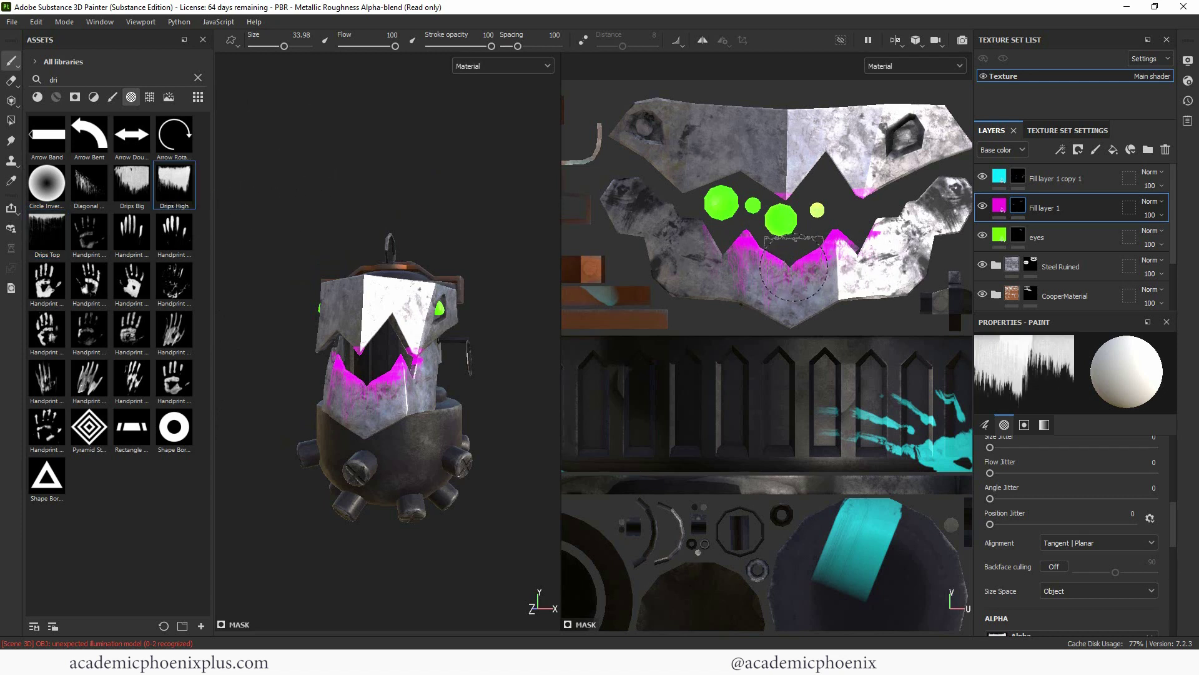
{"action": "left_click", "coordinate": [855, 256]}
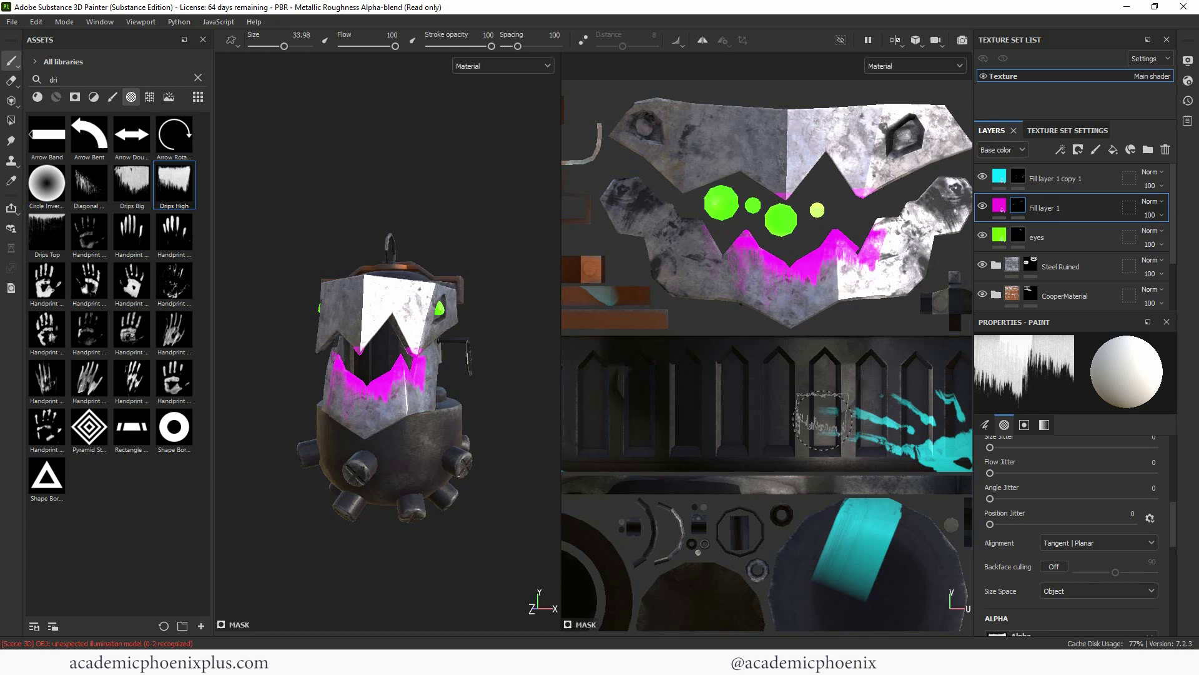
{"action": "key", "text": "ctrl+z"}
Step: Search the alphas for "splat" and stamp magenta Spray splatter on the grenade's round base, undoing a Stain Splat stamp
{"action": "left_click_drag", "start_coordinate": [495, 545], "coordinate": [381, 484], "text": "alt"}
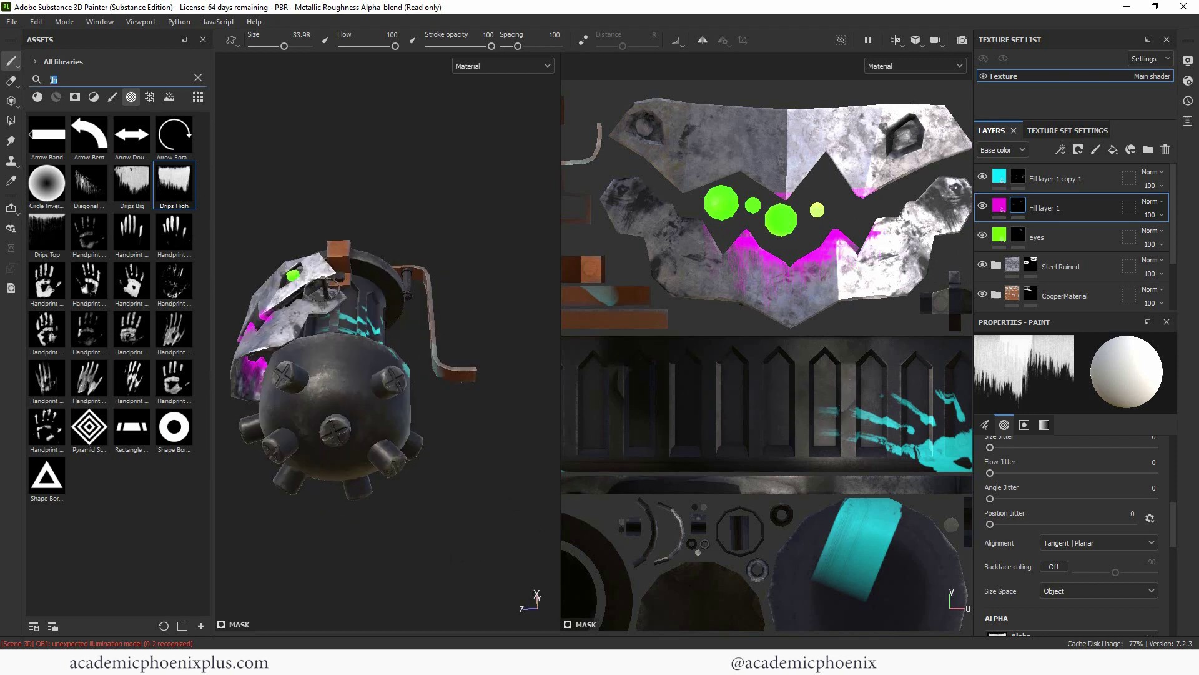
{"action": "left_click", "coordinate": [197, 78]}
{"action": "type", "text": "splat"}
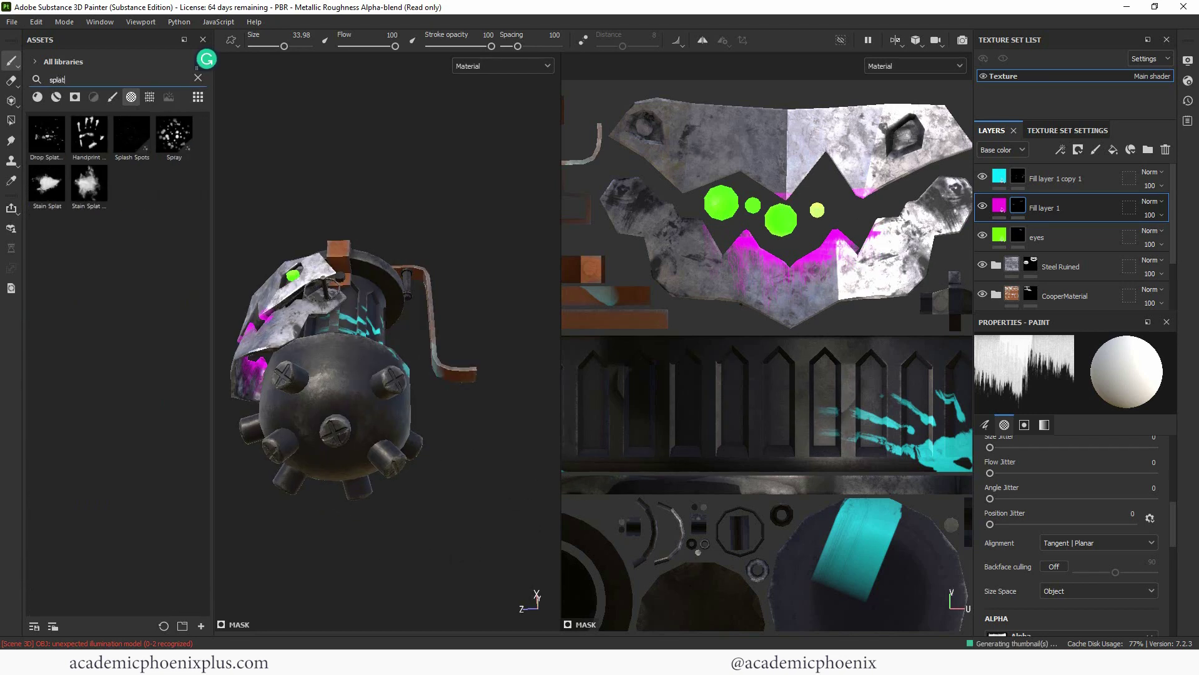
{"action": "left_click", "coordinate": [47, 142]}
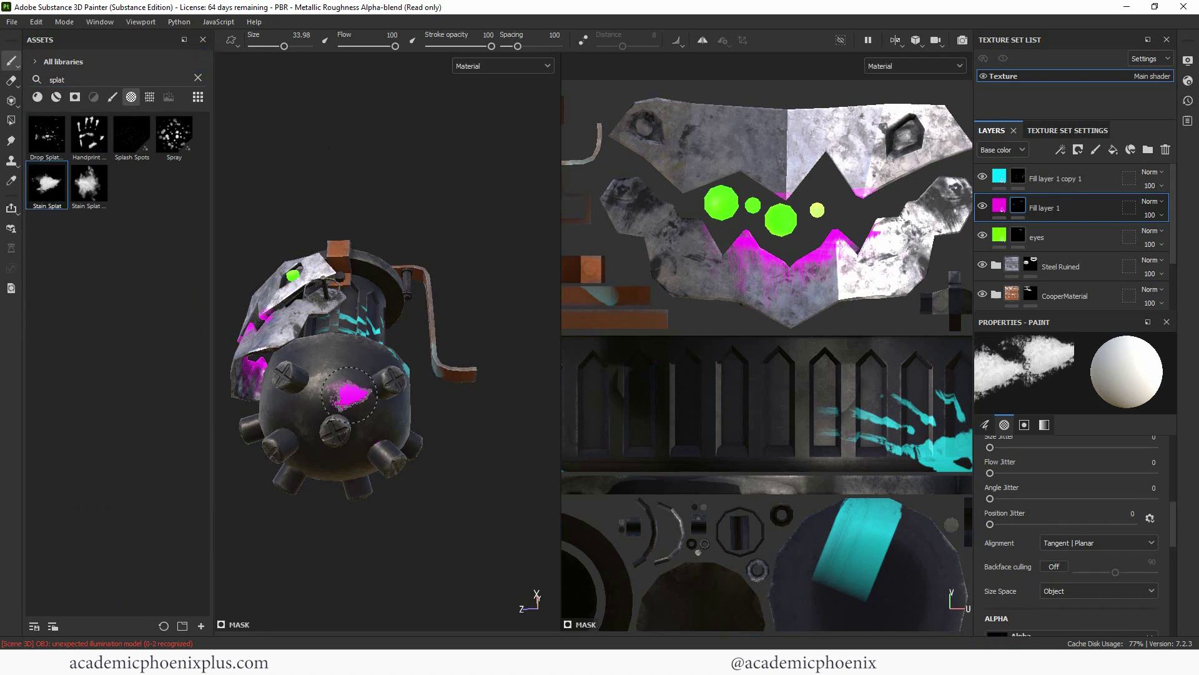
{"action": "key", "text": "ctrl+z"}
{"action": "left_click", "coordinate": [174, 134]}
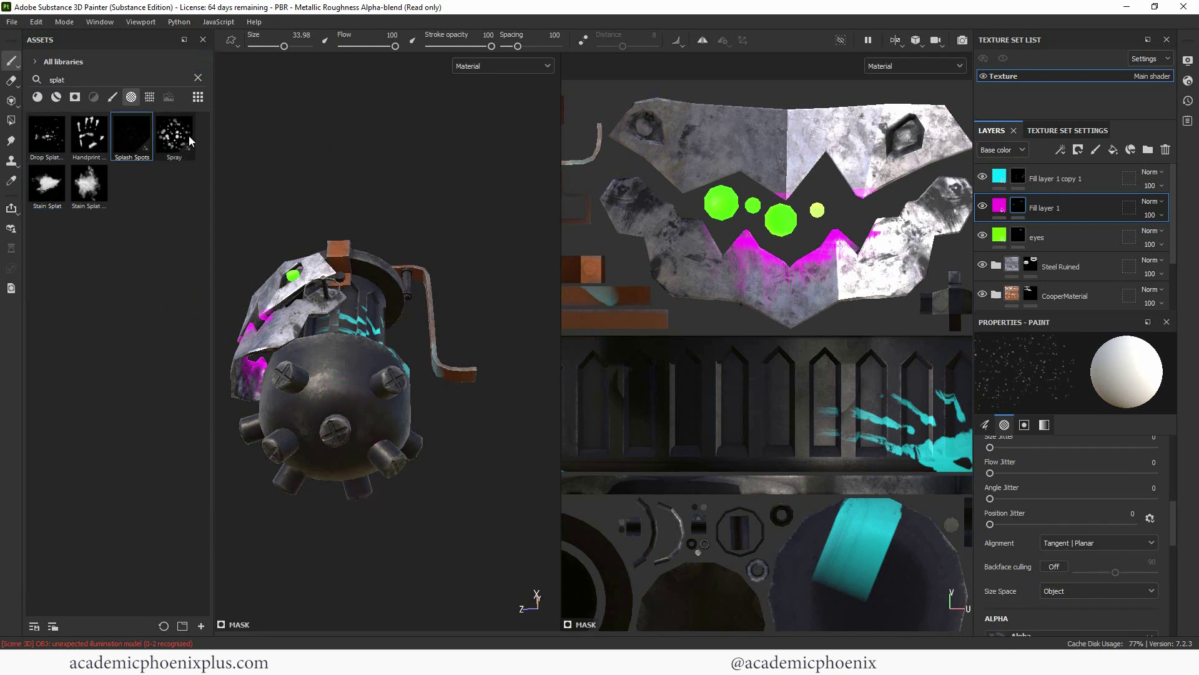
{"action": "left_click", "coordinate": [344, 392]}
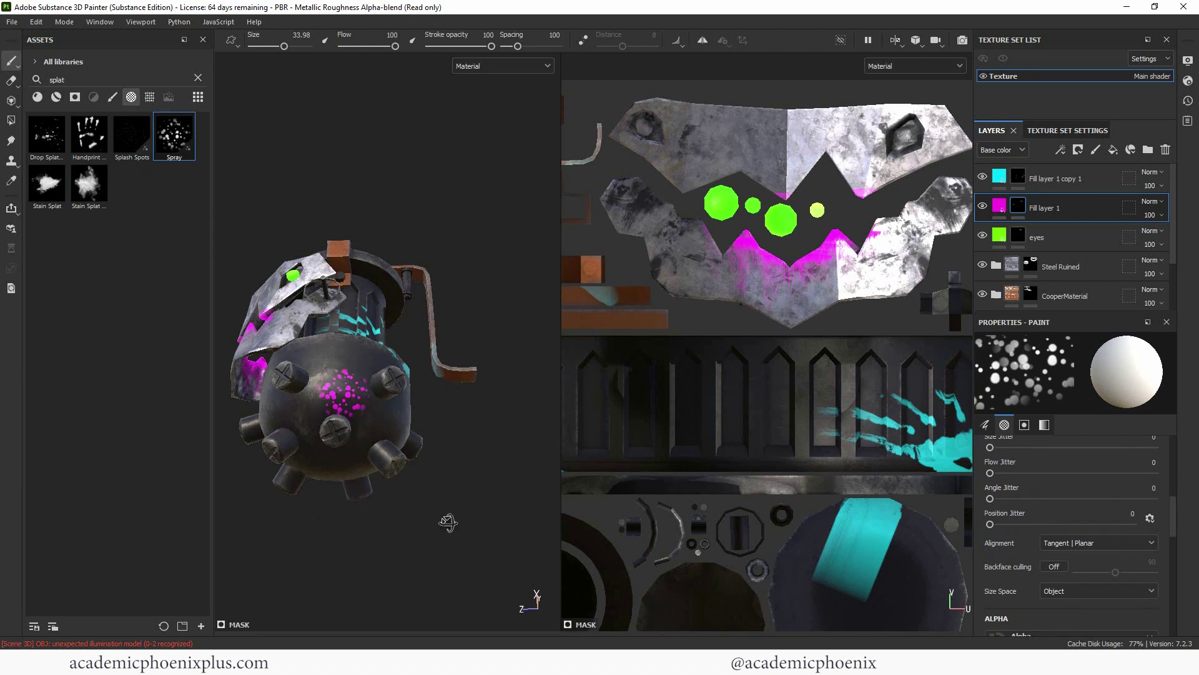
{"action": "left_click_drag", "start_coordinate": [448, 522], "coordinate": [415, 554], "text": "alt"}
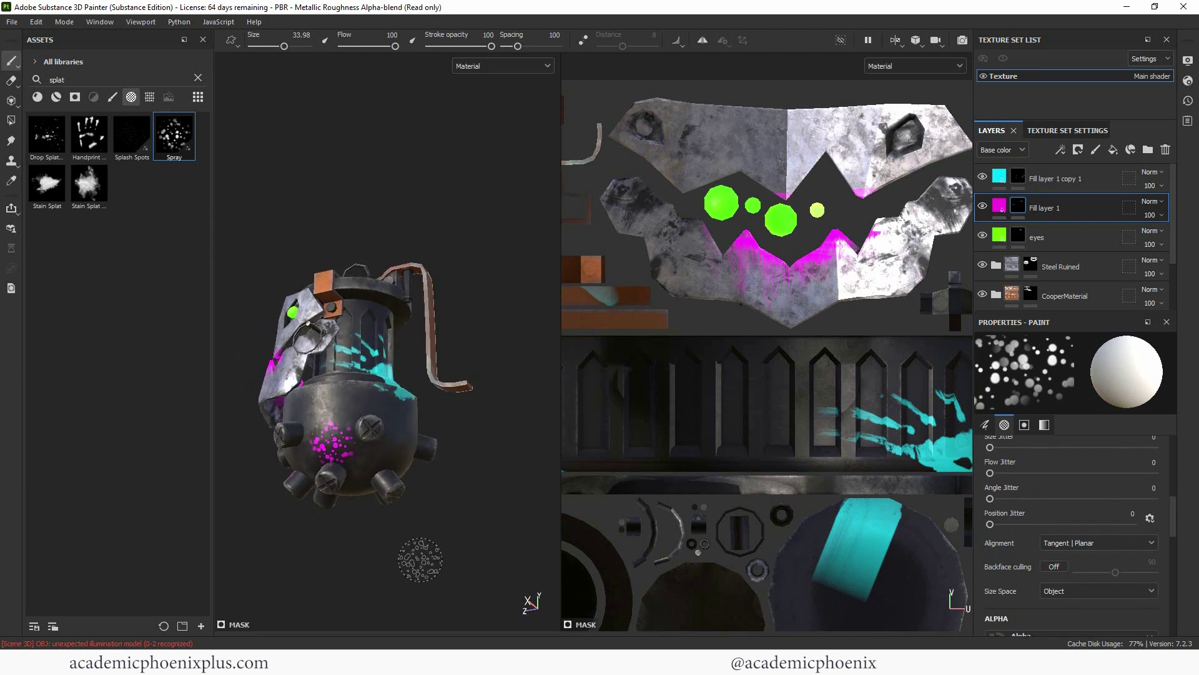
Step: Try the Stain Splat alpha on the grenade's round base, and stamp magenta Drop Splat spots there at brush size 43.94 instead
{"action": "left_click", "coordinate": [48, 188]}
{"action": "left_click_drag", "start_coordinate": [446, 526], "coordinate": [436, 547], "text": "alt"}
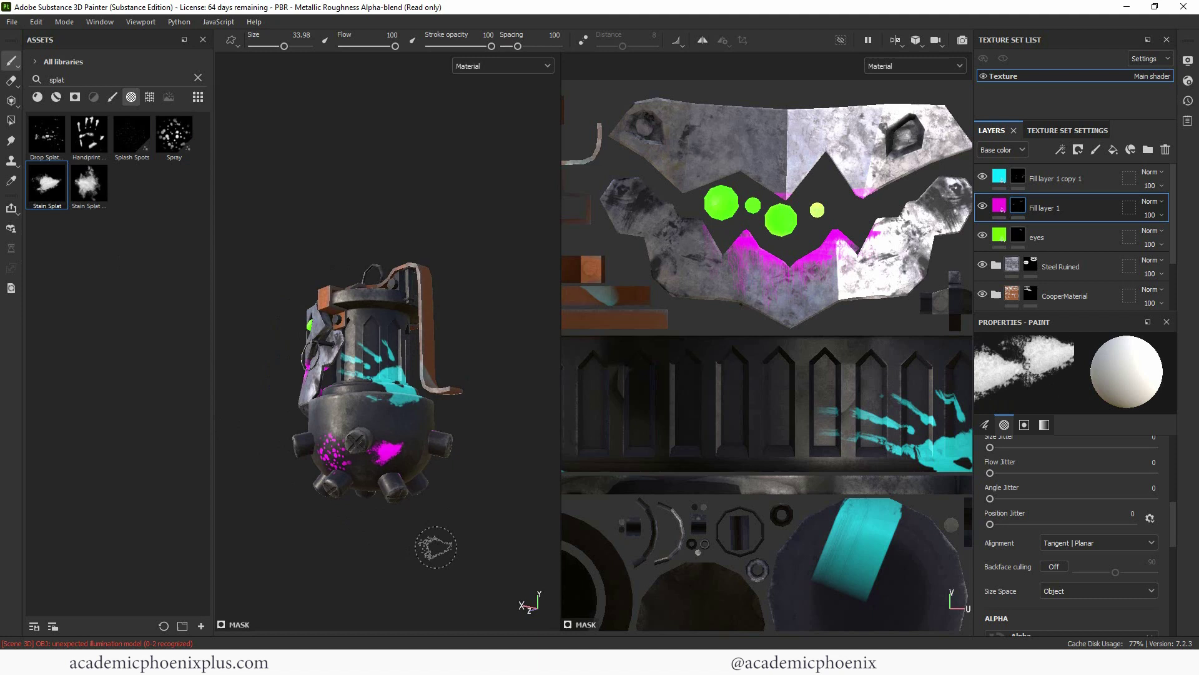
{"action": "left_click", "coordinate": [47, 135]}
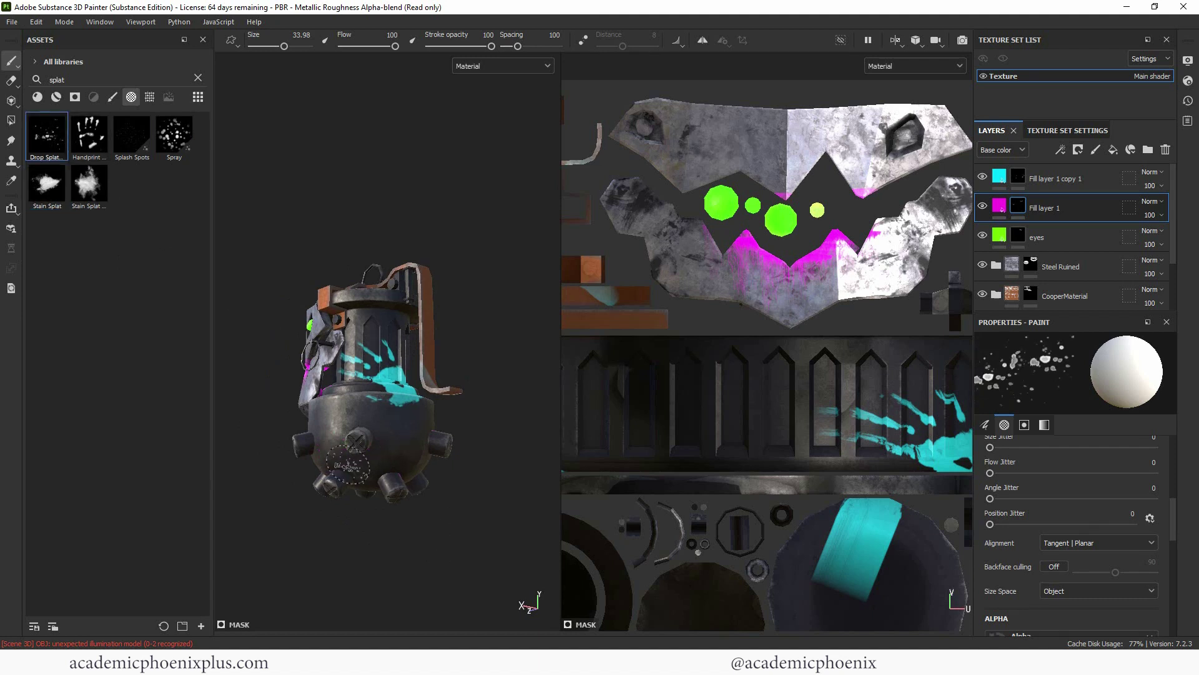
{"action": "left_click_drag", "start_coordinate": [256, 559], "coordinate": [330, 594], "text": "alt"}
{"action": "key", "text": "bracketright"}
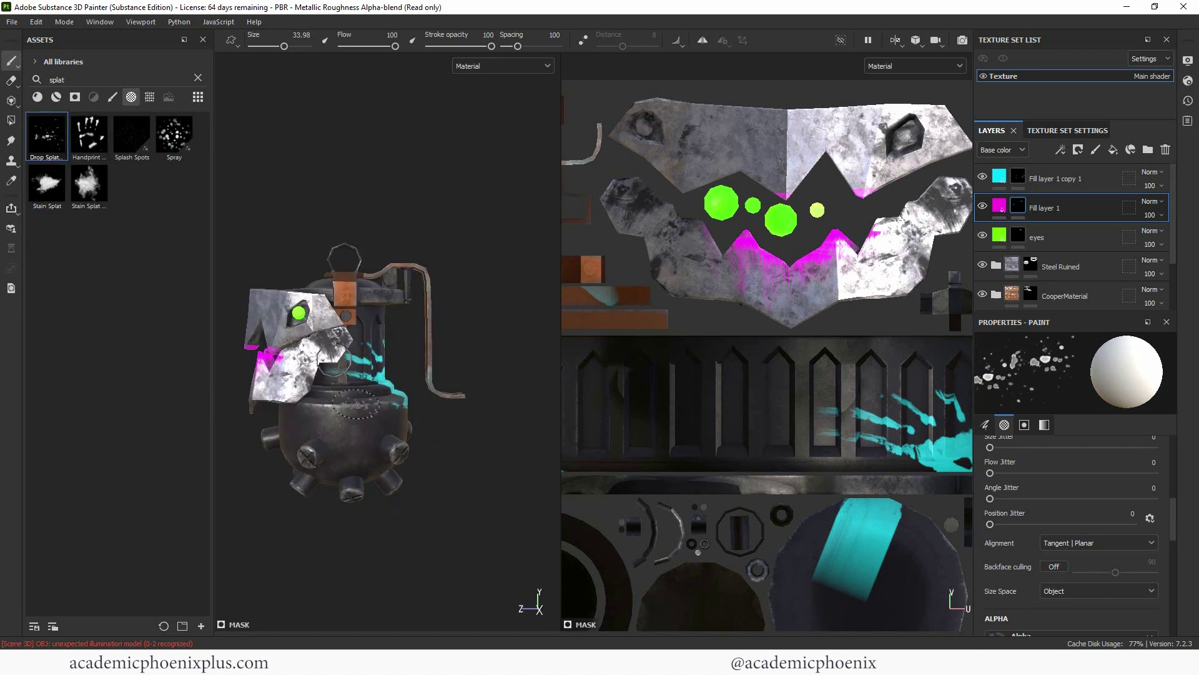
{"action": "left_click", "coordinate": [338, 412]}
Step: Stamp cyan Drop Splat spots over the side of the jaw and the cylinder behind it on Fill layer 1 copy 1's mask
{"action": "left_click", "coordinate": [1018, 176]}
{"action": "mouse_move", "coordinate": [411, 435]}
{"action": "left_mouse_down", "text": "alt"}
{"action": "mouse_move", "coordinate": [307, 465]}
{"action": "mouse_move", "coordinate": [388, 463]}
{"action": "left_mouse_up", "text": "alt"}
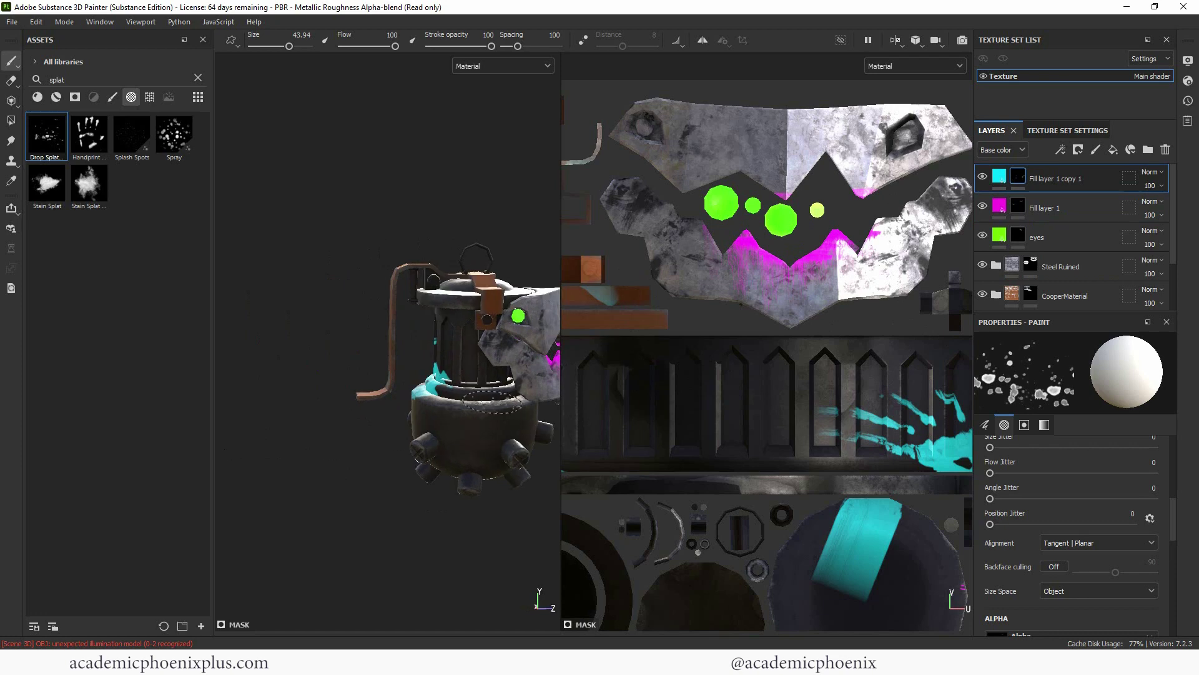
{"action": "mouse_move", "coordinate": [416, 525]}
{"action": "left_mouse_down", "text": "alt"}
{"action": "mouse_move", "coordinate": [329, 509]}
{"action": "mouse_move", "coordinate": [390, 464]}
{"action": "mouse_move", "coordinate": [494, 530]}
{"action": "mouse_move", "coordinate": [391, 528]}
{"action": "mouse_move", "coordinate": [403, 535]}
{"action": "left_mouse_up", "text": "alt"}
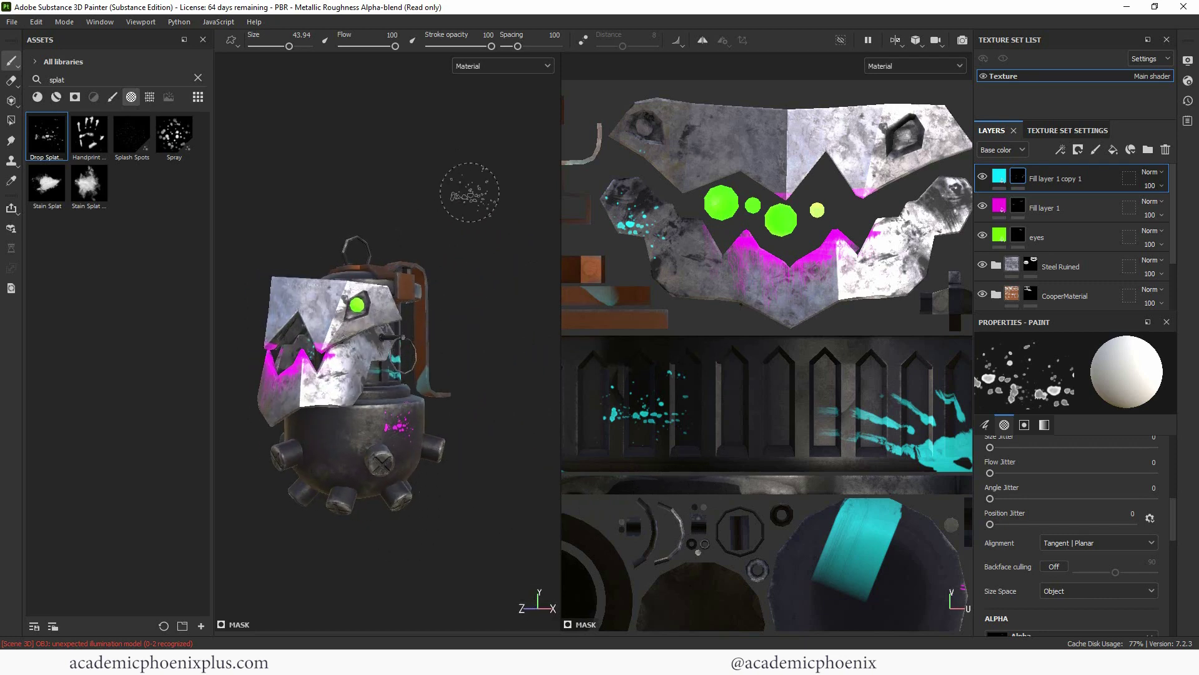
Step: Stamp fine cyan speckles on the round base below the jaw with the Splash Spots alpha
{"action": "middle_click_drag", "start_coordinate": [435, 230], "coordinate": [474, 181], "text": "alt"}
{"action": "left_click_drag", "start_coordinate": [474, 181], "coordinate": [439, 150], "text": "alt"}
{"action": "mouse_move", "coordinate": [347, 424]}
{"action": "left_mouse_down", "text": "alt"}
{"action": "mouse_move", "coordinate": [312, 438]}
{"action": "mouse_move", "coordinate": [347, 404]}
{"action": "mouse_move", "coordinate": [375, 400]}
{"action": "left_mouse_up", "text": "alt"}
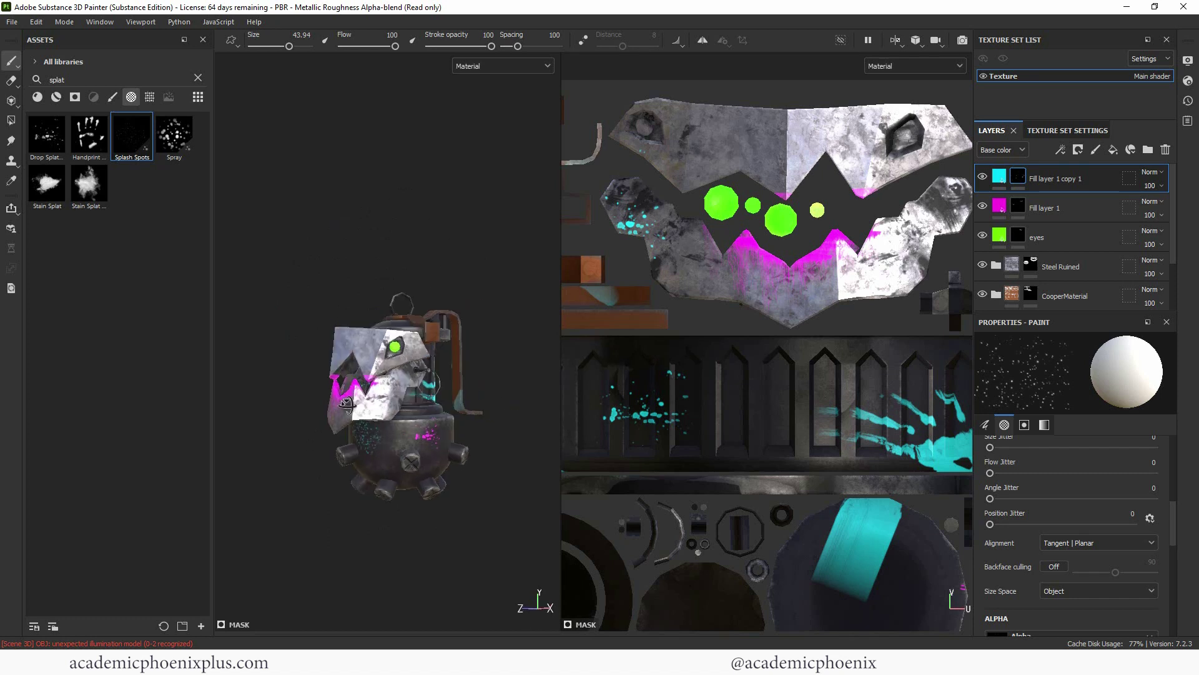
{"action": "middle_click_drag", "start_coordinate": [374, 400], "coordinate": [294, 405], "text": "alt"}
{"action": "right_click_drag", "start_coordinate": [294, 405], "coordinate": [527, 315], "text": "alt"}
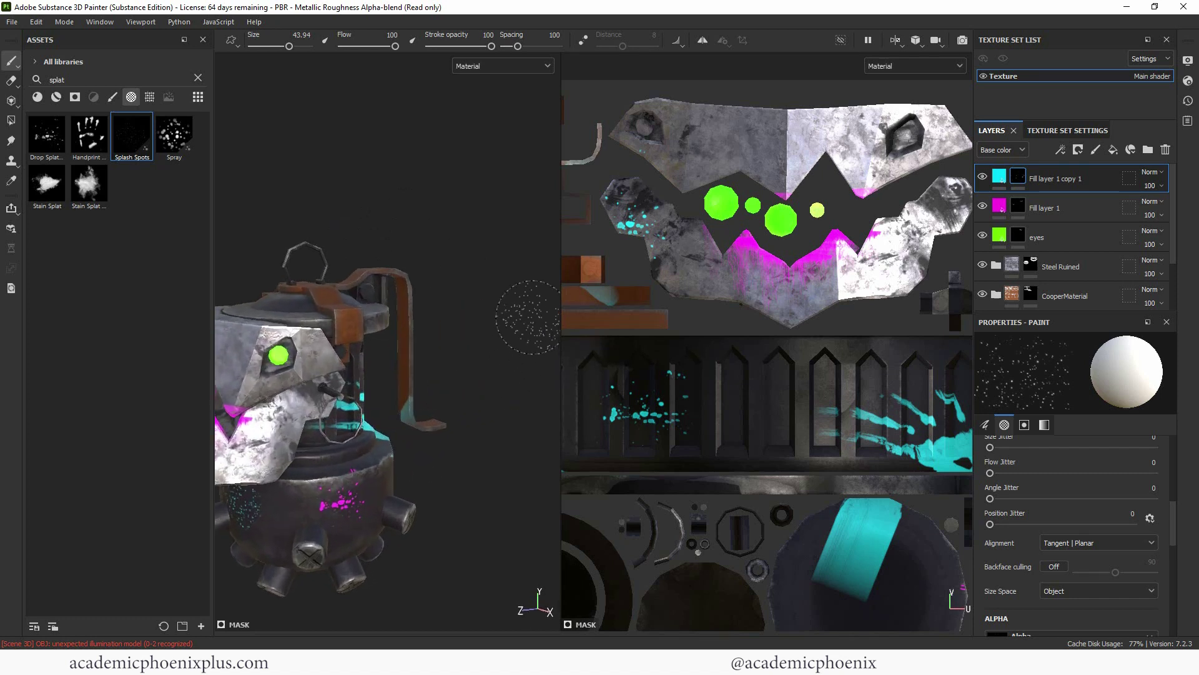
Step: Examine the cyan paint's spread in the UV view by hiding and showing Fill layer 1 copy 1
{"action": "mouse_move", "coordinate": [678, 217]}
{"action": "middle_mouse_down", "text": "alt"}
{"action": "mouse_move", "coordinate": [839, 294]}
{"action": "mouse_move", "coordinate": [862, 326]}
{"action": "middle_mouse_up", "text": "alt"}
{"action": "mouse_move", "coordinate": [708, 273]}
{"action": "middle_mouse_down", "text": "alt"}
{"action": "mouse_move", "coordinate": [887, 177]}
{"action": "mouse_move", "coordinate": [789, 176]}
{"action": "middle_mouse_up", "text": "alt"}
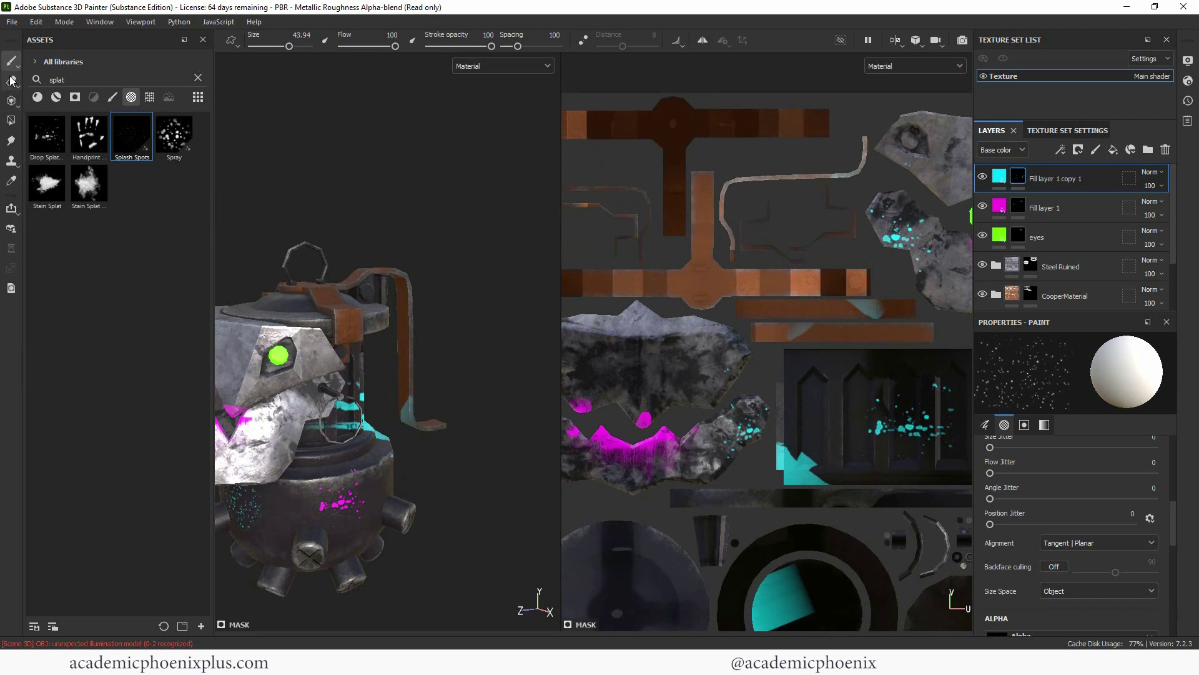
{"action": "left_click", "coordinate": [982, 178]}
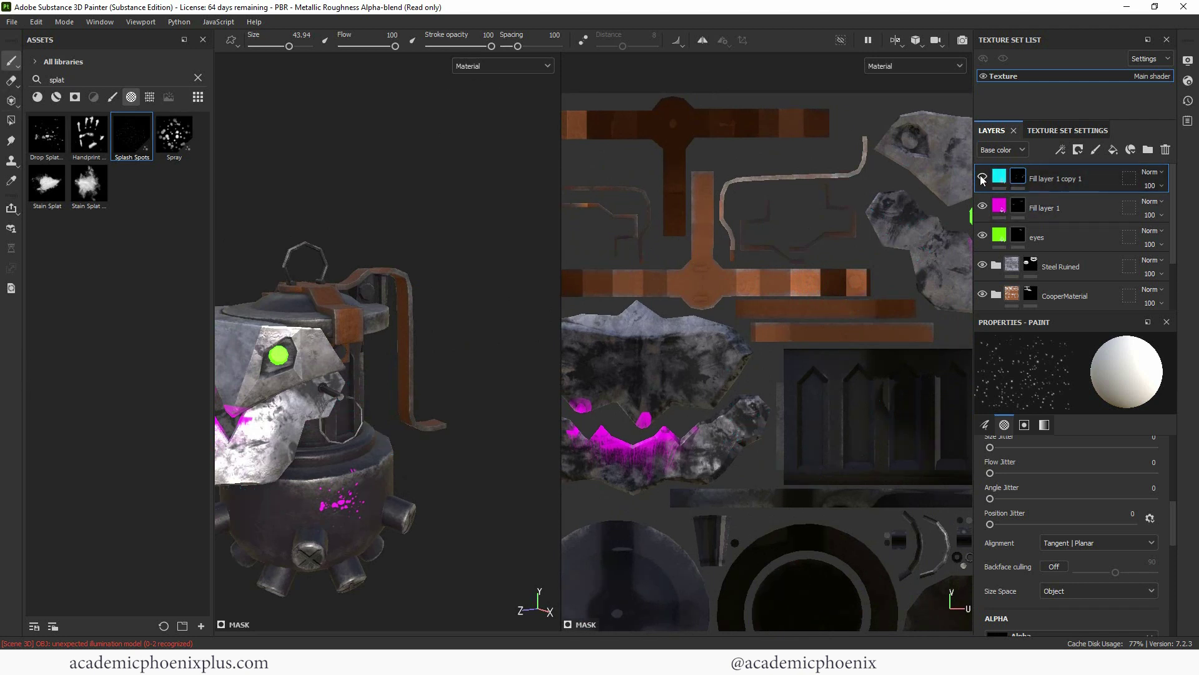
{"action": "left_click", "coordinate": [983, 177]}
Step: Set up mask erasing with the brush grayscale at 0 and a rough, sponge-like brush alpha from the full alpha library
{"action": "left_click", "coordinate": [198, 77]}
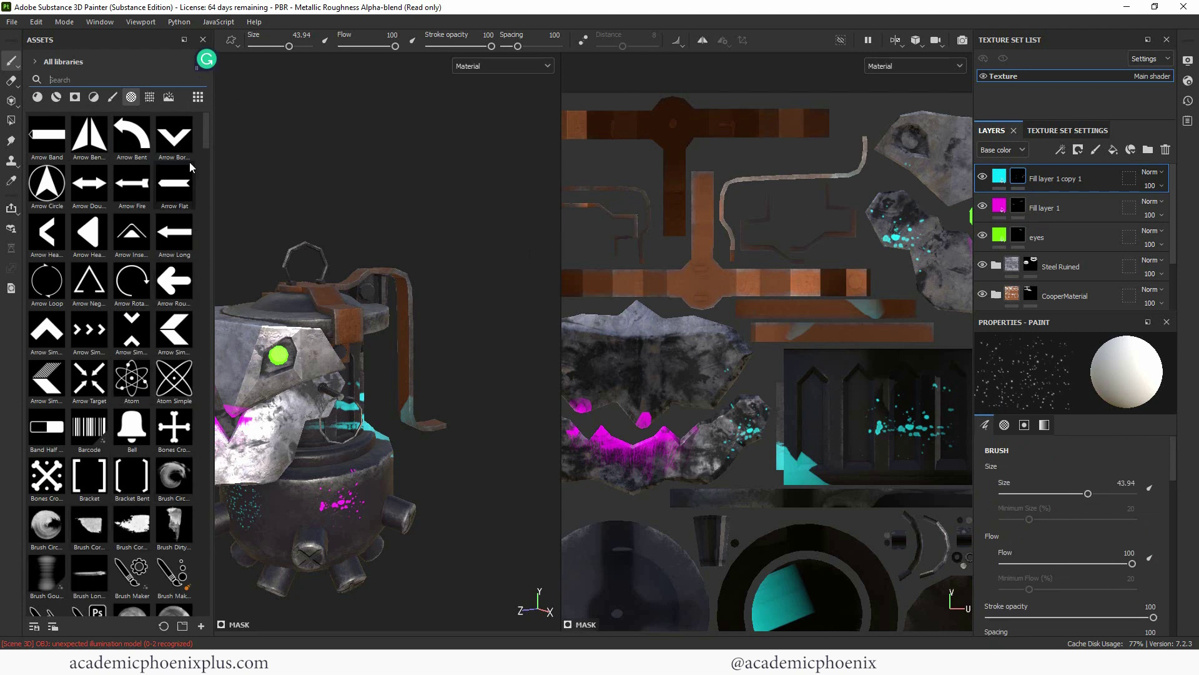
{"action": "left_click_drag", "start_coordinate": [204, 128], "coordinate": [206, 159]}
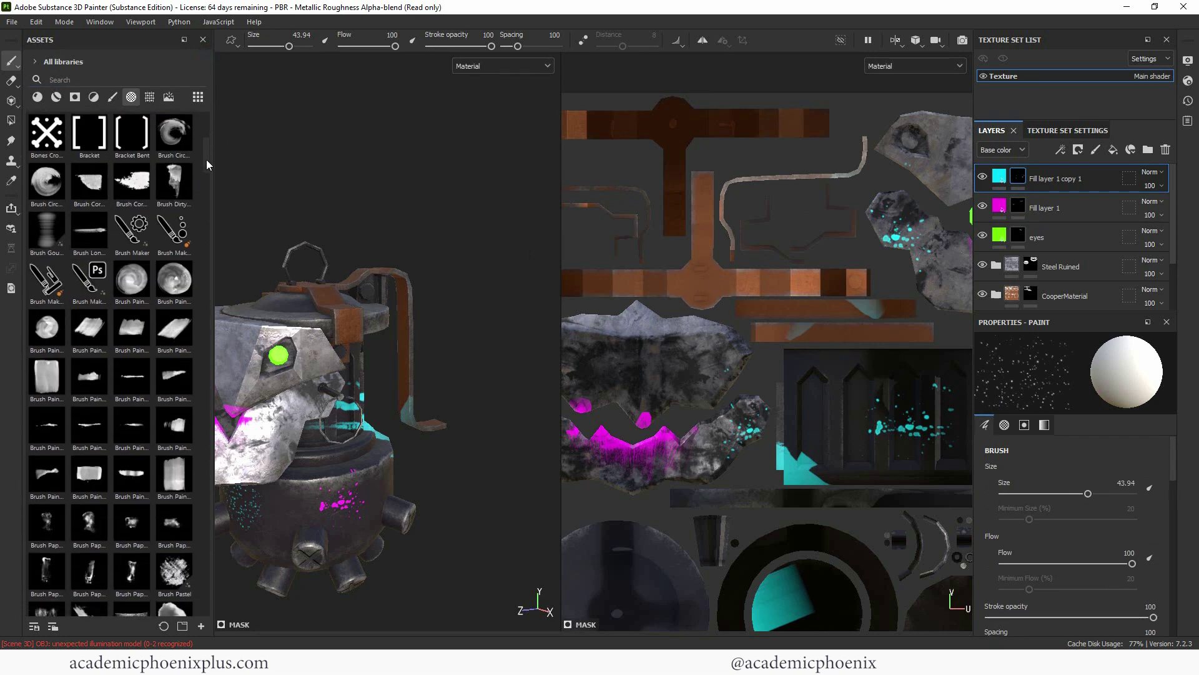
{"action": "left_click", "coordinate": [47, 337]}
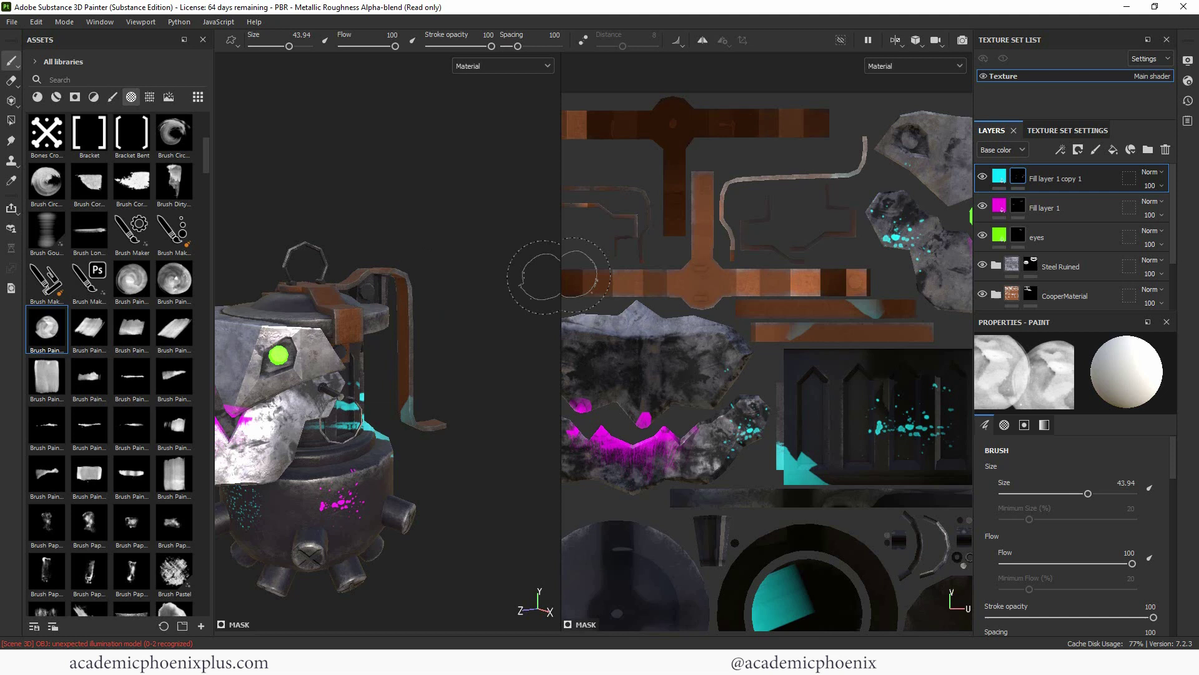
{"action": "scroll", "coordinate": [1124, 500], "scroll_direction": "down", "scroll_amount": 5}
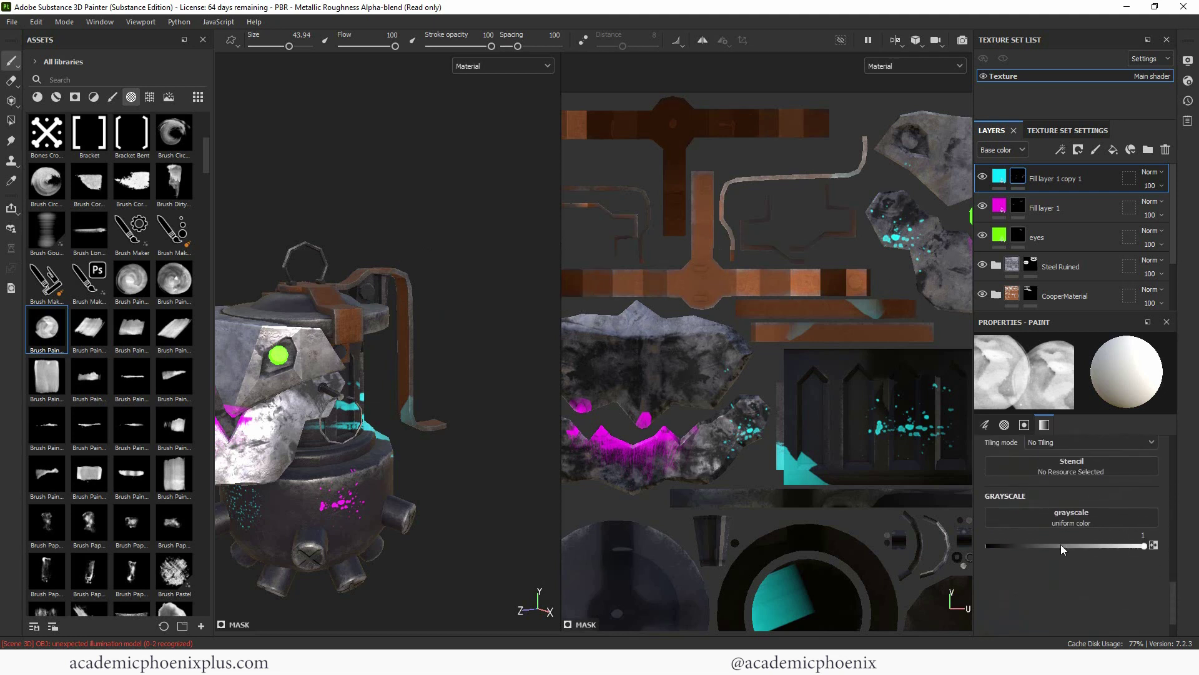
{"action": "left_click_drag", "start_coordinate": [1061, 544], "coordinate": [938, 543]}
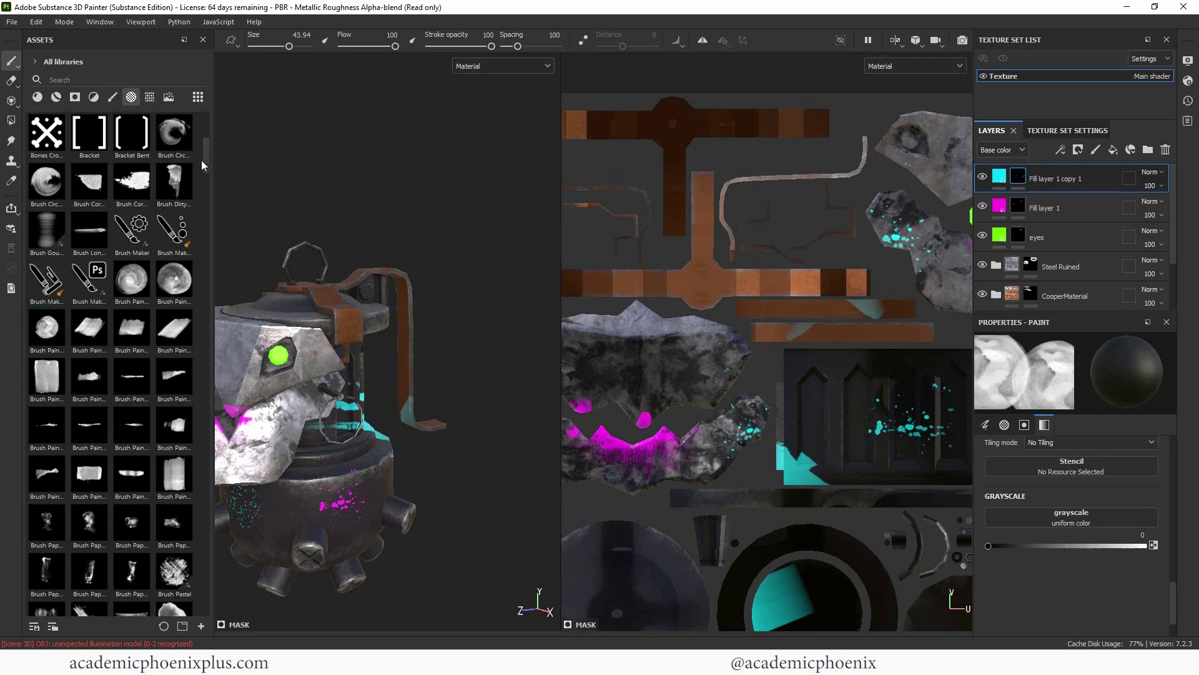
{"action": "left_click", "coordinate": [178, 144]}
{"action": "left_click_drag", "start_coordinate": [204, 167], "coordinate": [205, 188]}
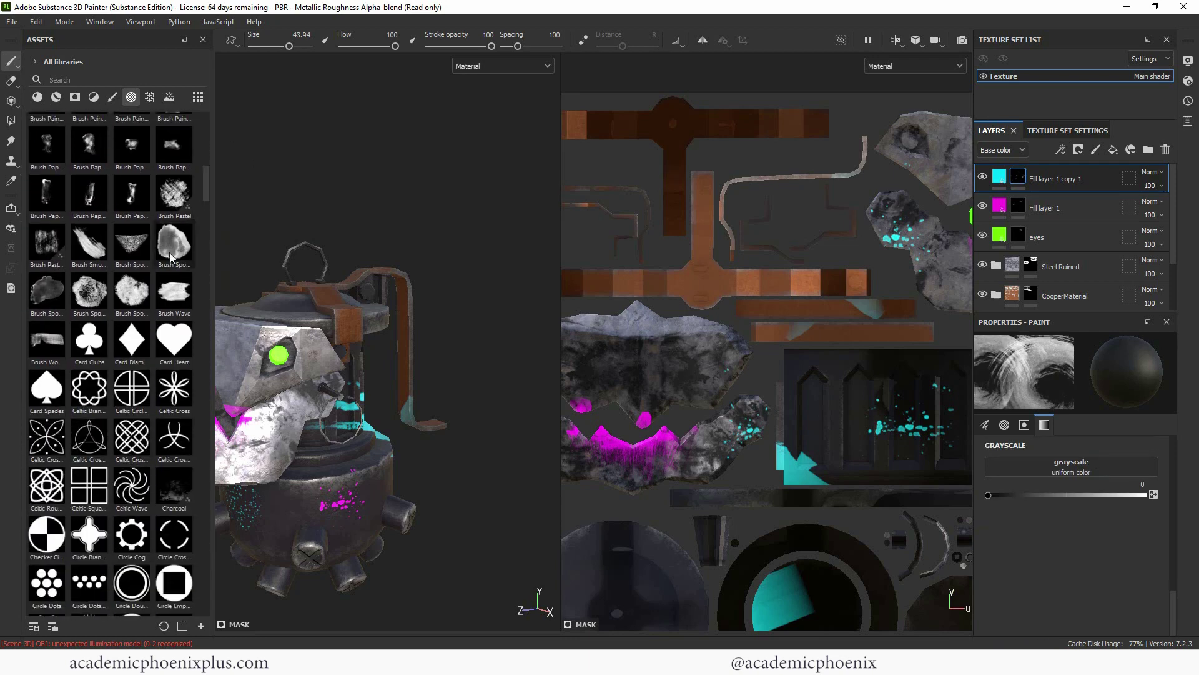
{"action": "left_click", "coordinate": [89, 290]}
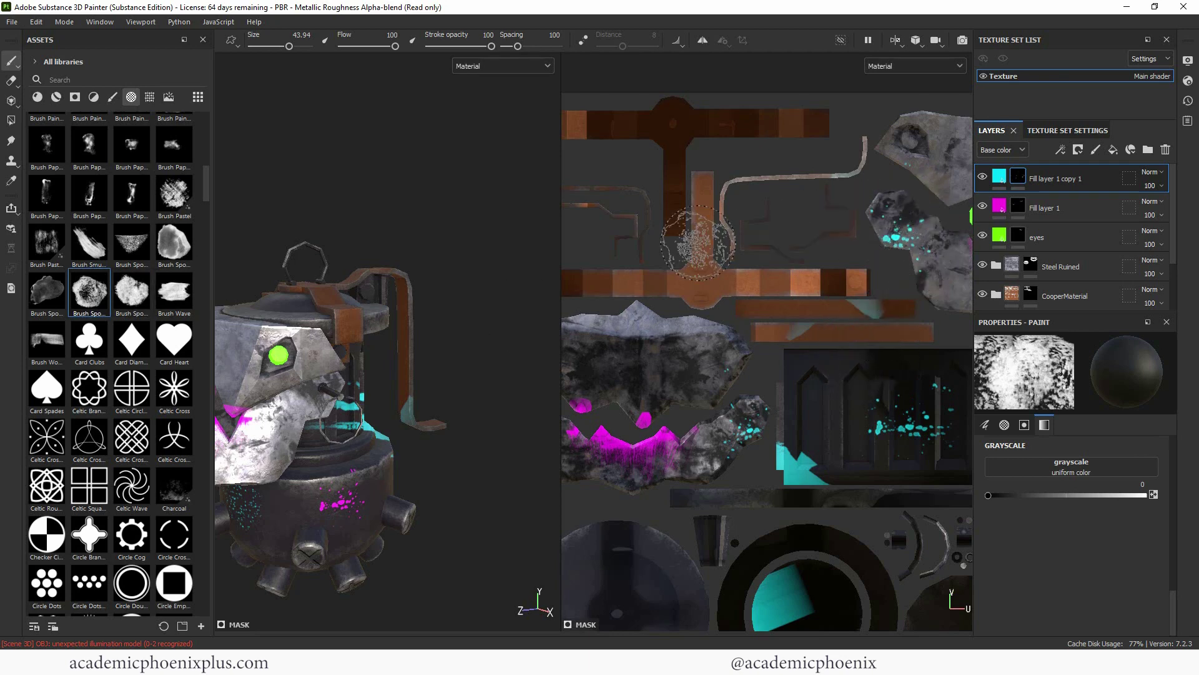
{"action": "middle_click_drag", "start_coordinate": [693, 188], "coordinate": [687, 193], "text": "alt"}
{"action": "left_click_drag", "start_coordinate": [897, 318], "coordinate": [849, 308]}
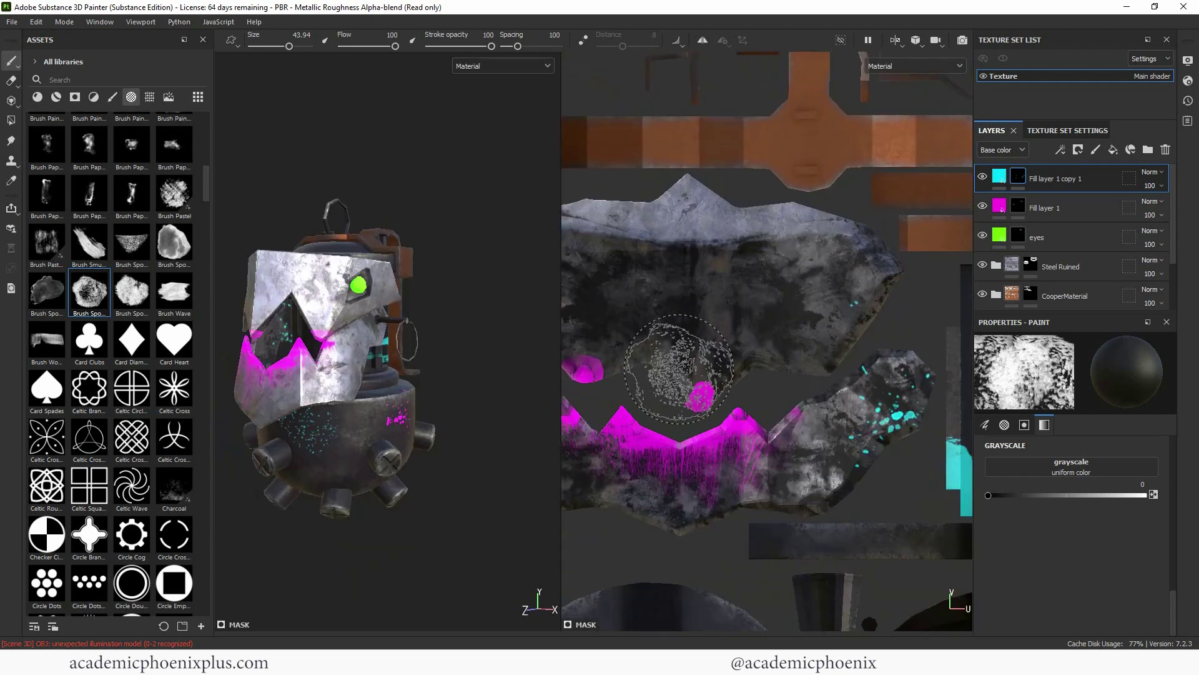
Step: Erase the stray magenta patches from the upper jaw's inner teeth on Fill layer 1's mask at brush size 13.19
{"action": "key", "text": "bracketleft"}
{"action": "key", "text": "bracketleft"}
{"action": "key", "text": "bracketleft"}
{"action": "key", "text": "bracketleft"}
{"action": "key", "text": "bracketleft"}
{"action": "key", "text": "bracketleft"}
{"action": "key", "text": "bracketleft"}
{"action": "key", "text": "bracketleft"}
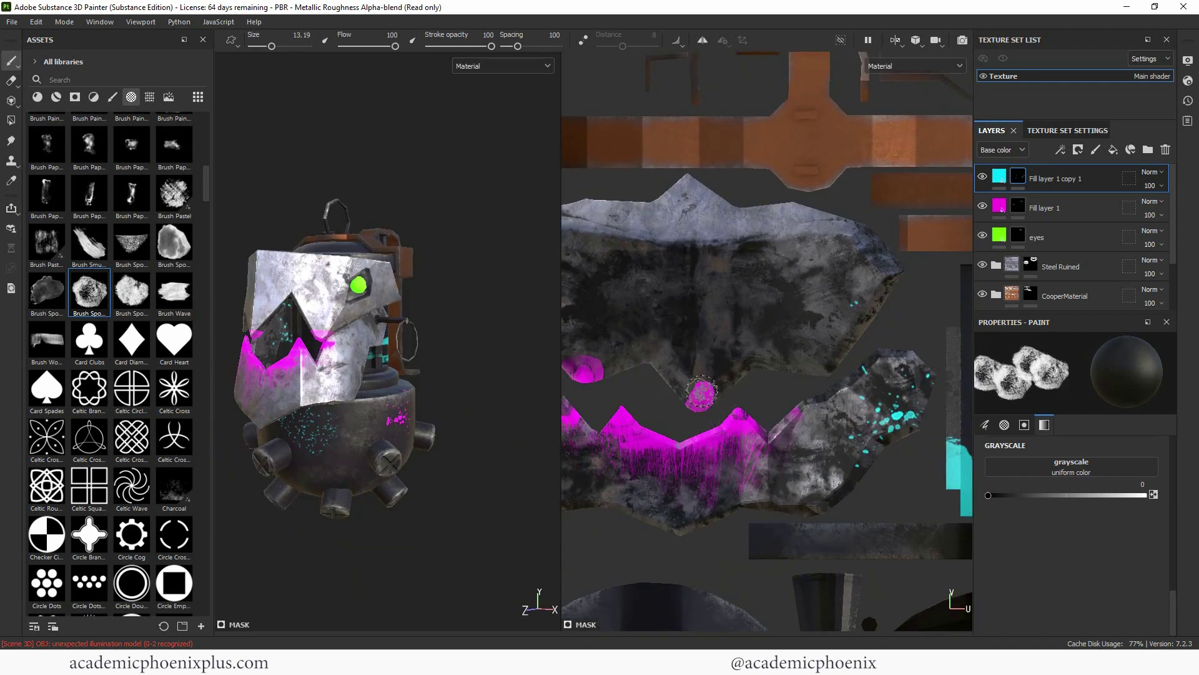
{"action": "left_click", "coordinate": [701, 392]}
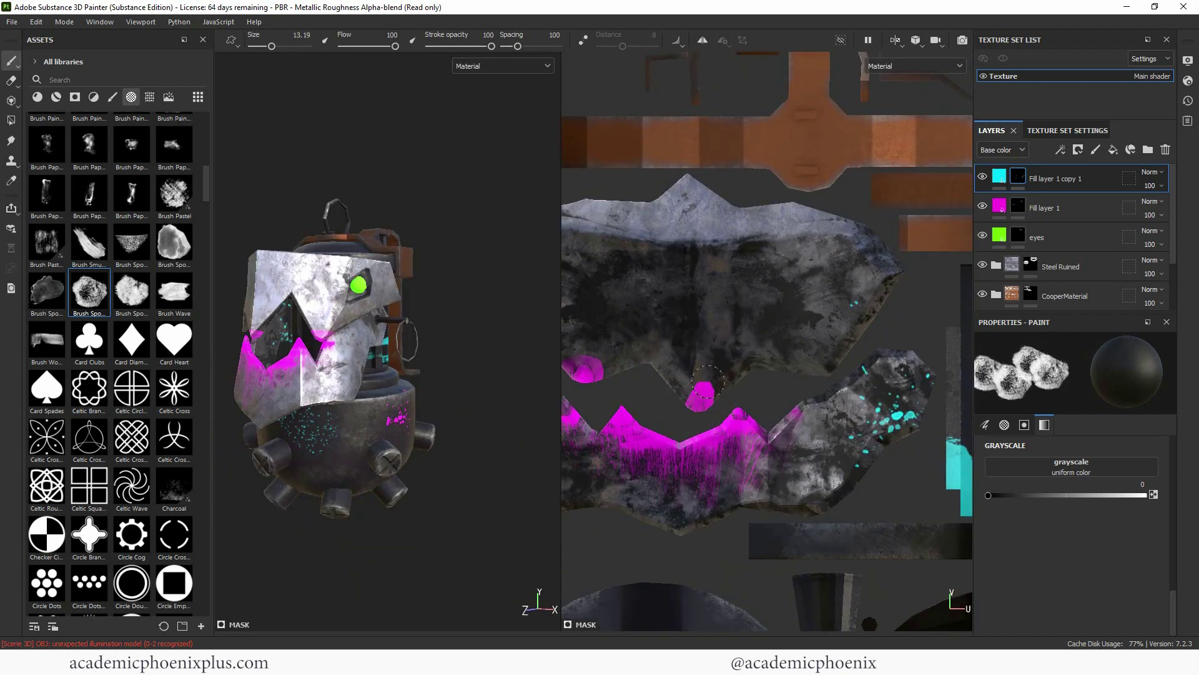
{"action": "left_click", "coordinate": [1018, 208]}
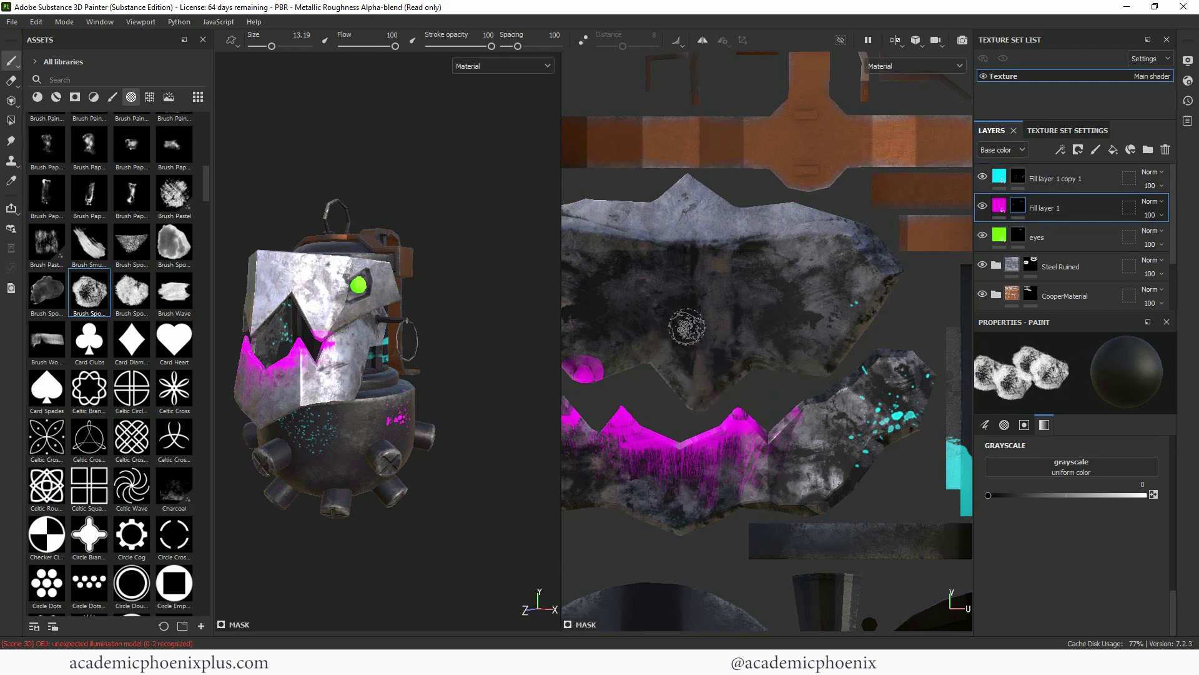
{"action": "middle_click_drag", "start_coordinate": [584, 350], "coordinate": [669, 338], "text": "alt"}
{"action": "left_click_drag", "start_coordinate": [653, 355], "coordinate": [654, 345]}
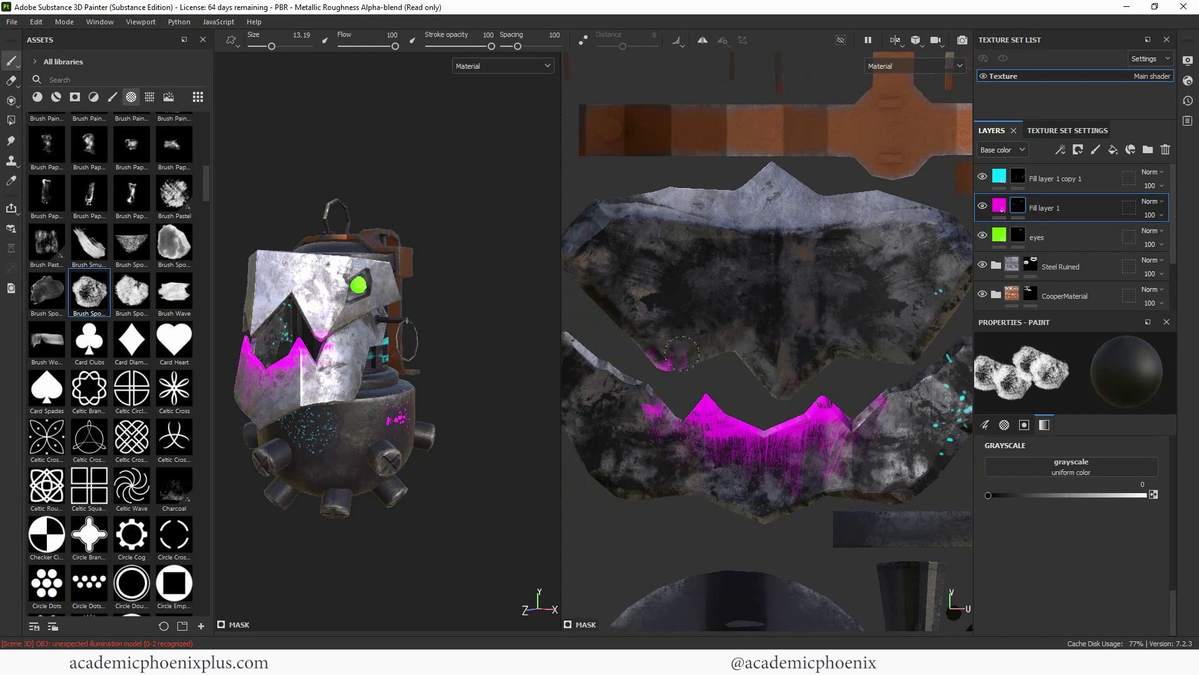
{"action": "scroll", "coordinate": [711, 353], "scroll_direction": "down", "scroll_amount": 2}
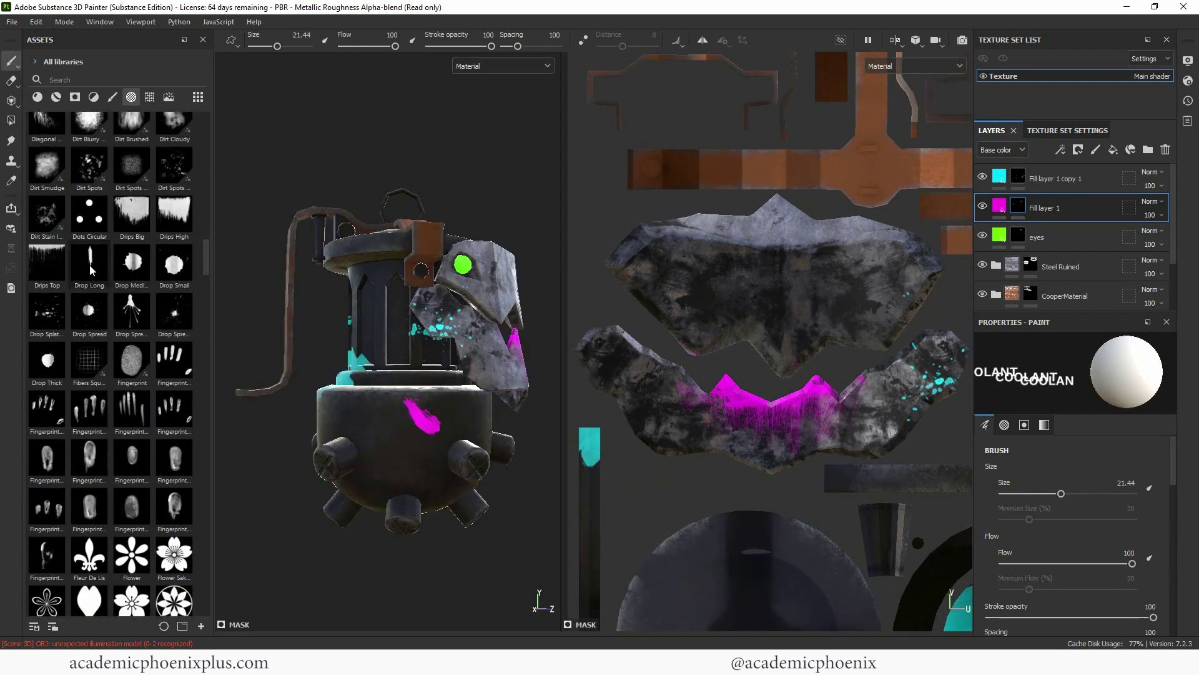
Step: Stamp magenta drips below the lower jaw's teeth with the Drop Long and dripping Drop Spread alphas at brush size 36.35
{"action": "left_click", "coordinate": [87, 274]}
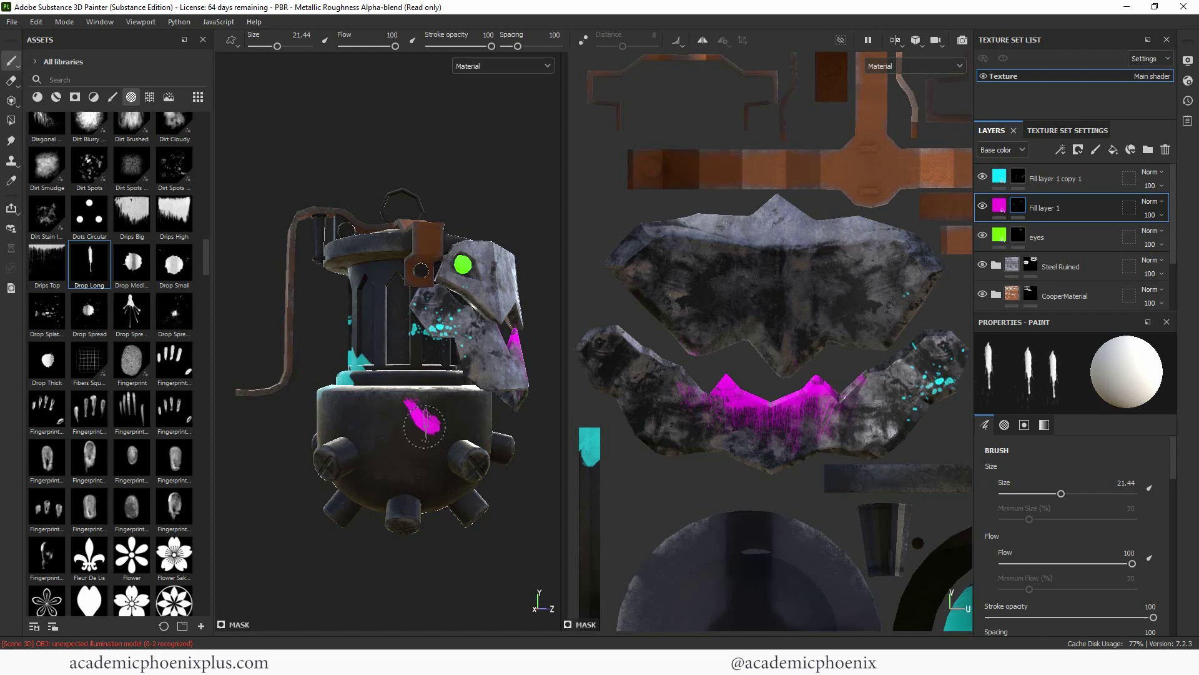
{"action": "mouse_move", "coordinate": [377, 420]}
{"action": "left_mouse_down", "text": "alt"}
{"action": "mouse_move", "coordinate": [450, 498]}
{"action": "mouse_move", "coordinate": [406, 560]}
{"action": "mouse_move", "coordinate": [244, 489]}
{"action": "left_mouse_up", "text": "alt"}
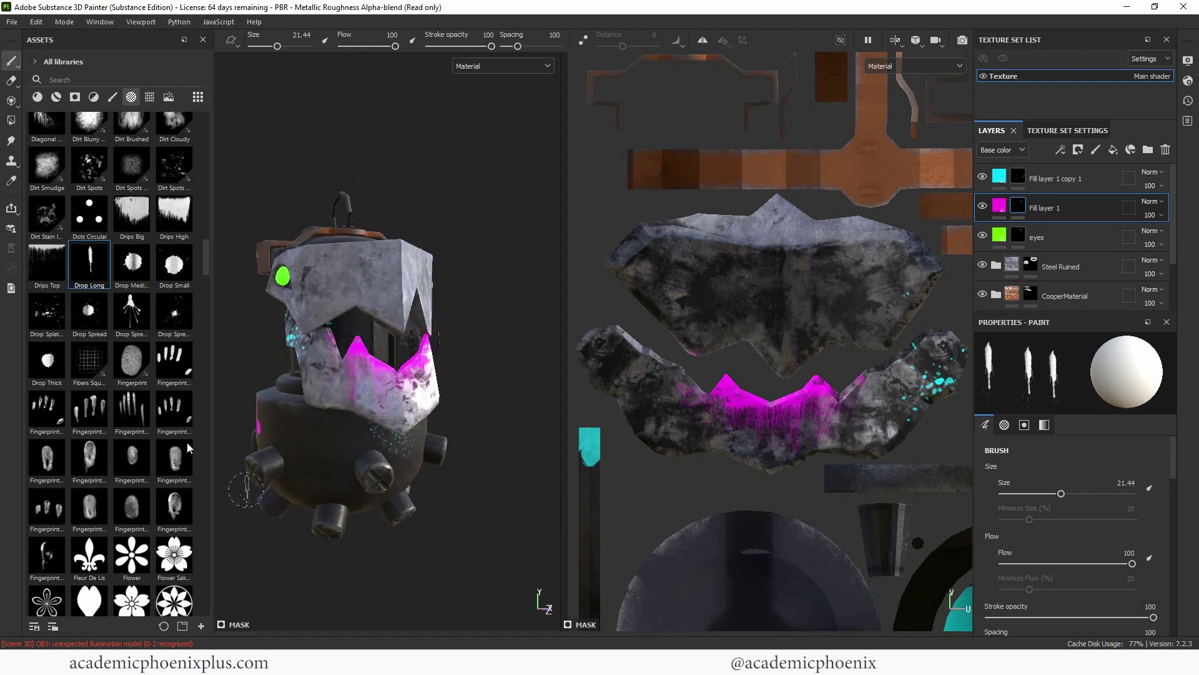
{"action": "left_click_drag", "start_coordinate": [426, 313], "coordinate": [510, 328], "text": "alt"}
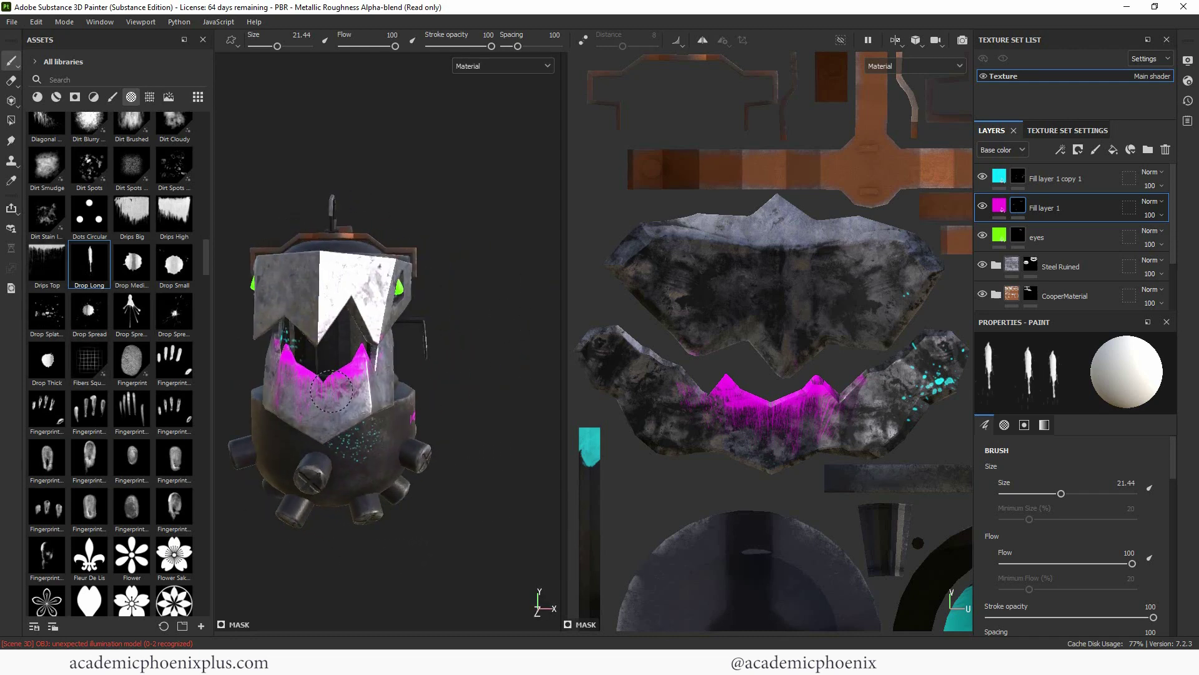
{"action": "right_click_drag", "start_coordinate": [331, 401], "coordinate": [372, 401], "text": "ctrl"}
{"action": "left_click_drag", "start_coordinate": [477, 407], "coordinate": [437, 409], "text": "alt"}
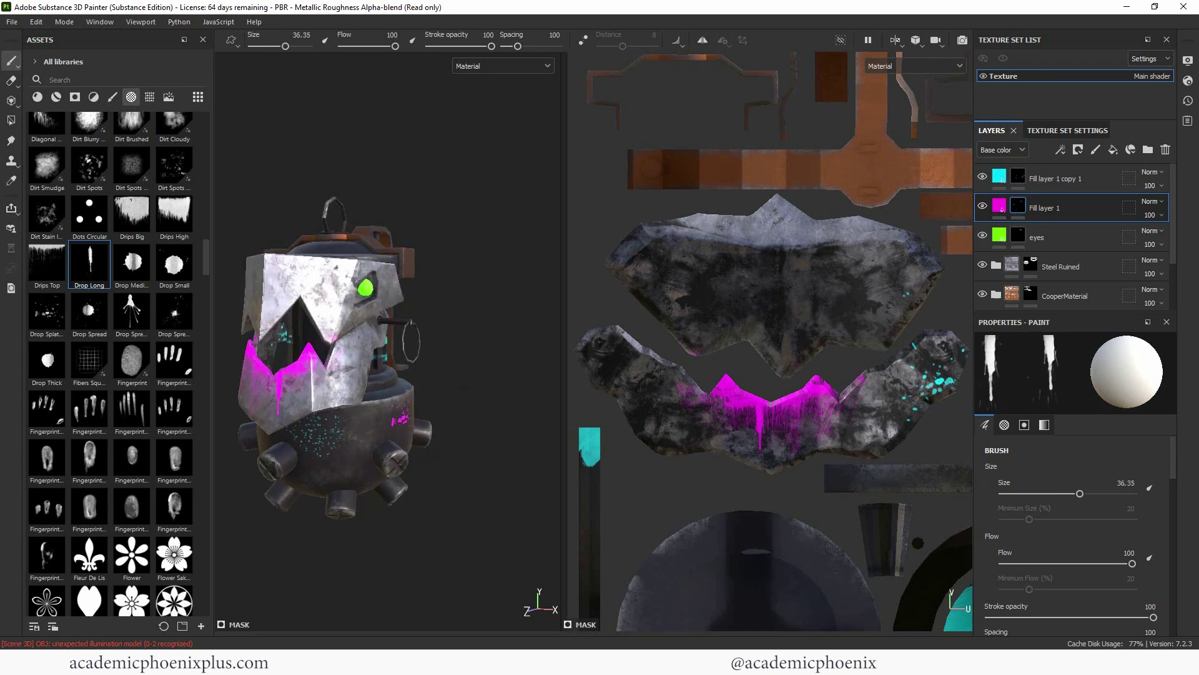
{"action": "left_click", "coordinate": [132, 311]}
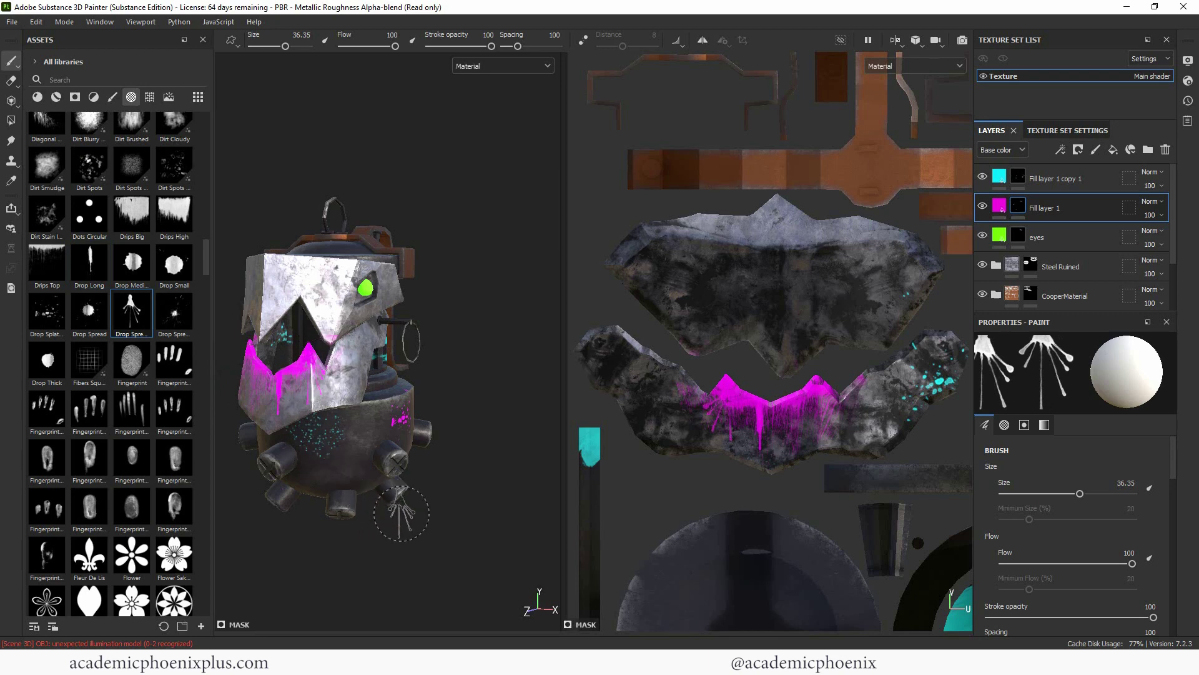
{"action": "left_click_drag", "start_coordinate": [265, 561], "coordinate": [355, 550], "text": "alt"}
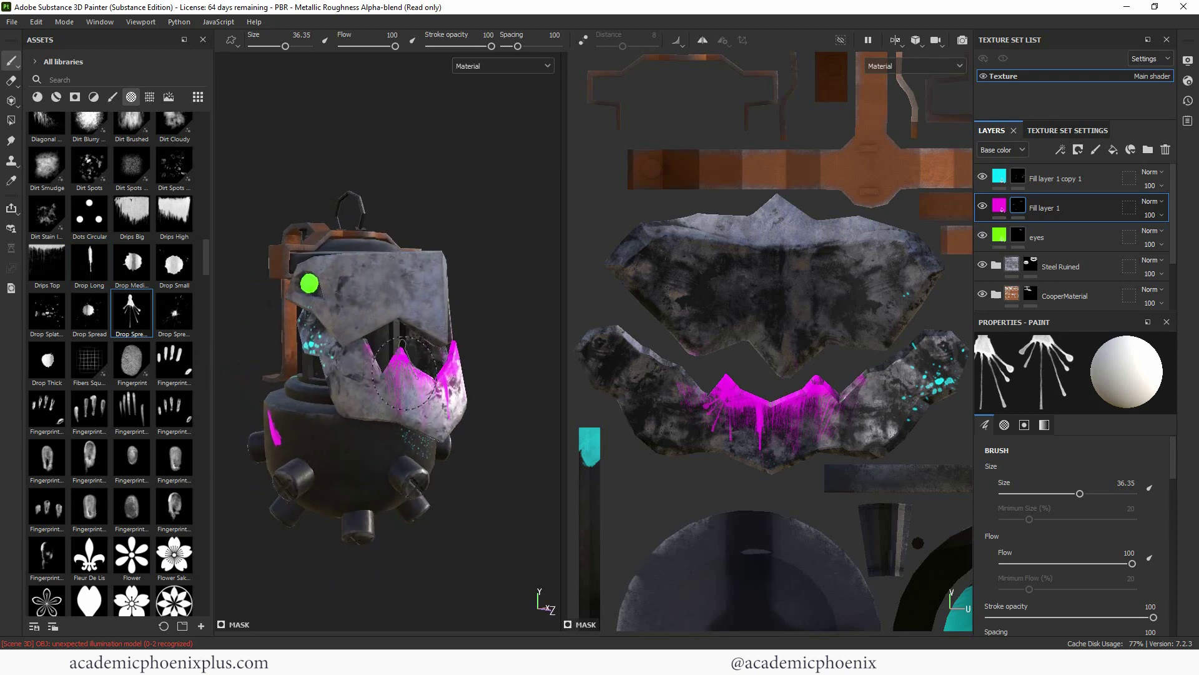
Step: Try adding more magenta Drop Splat spots beside the existing ones on the round base, and undo them
{"action": "left_click_drag", "start_coordinate": [487, 532], "coordinate": [269, 525], "text": "alt"}
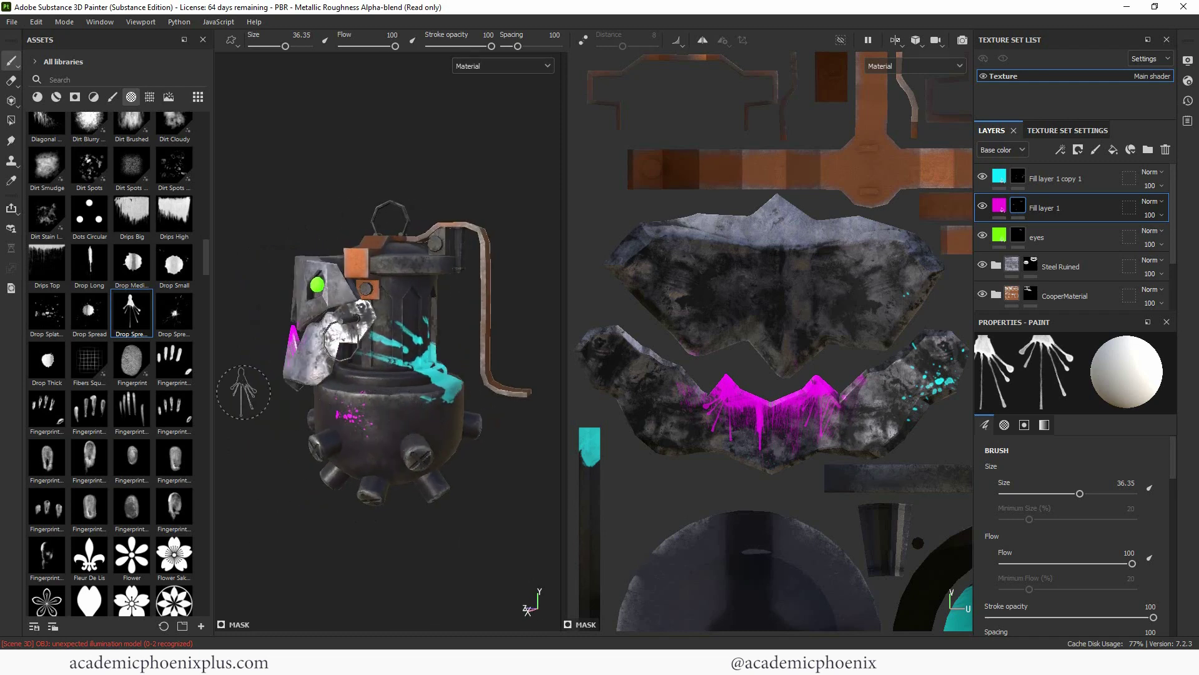
{"action": "left_click", "coordinate": [53, 323]}
{"action": "left_click", "coordinate": [384, 419]}
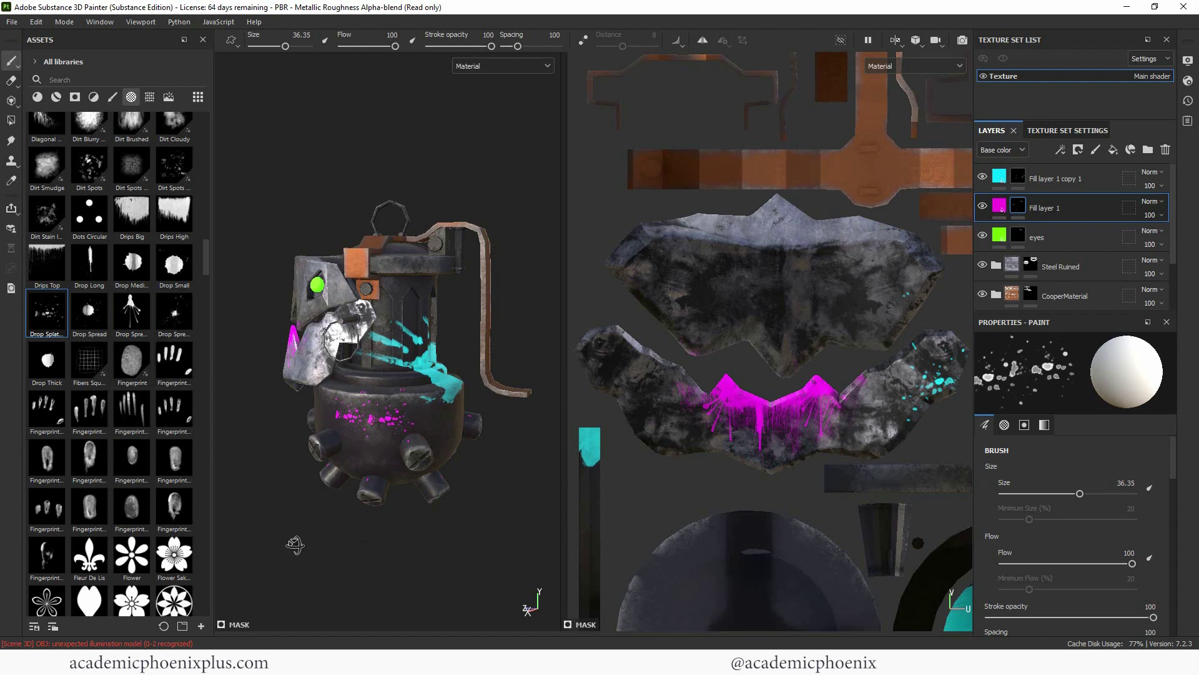
{"action": "left_click_drag", "start_coordinate": [295, 543], "coordinate": [308, 523], "text": "alt"}
{"action": "key", "text": "ctrl+z"}
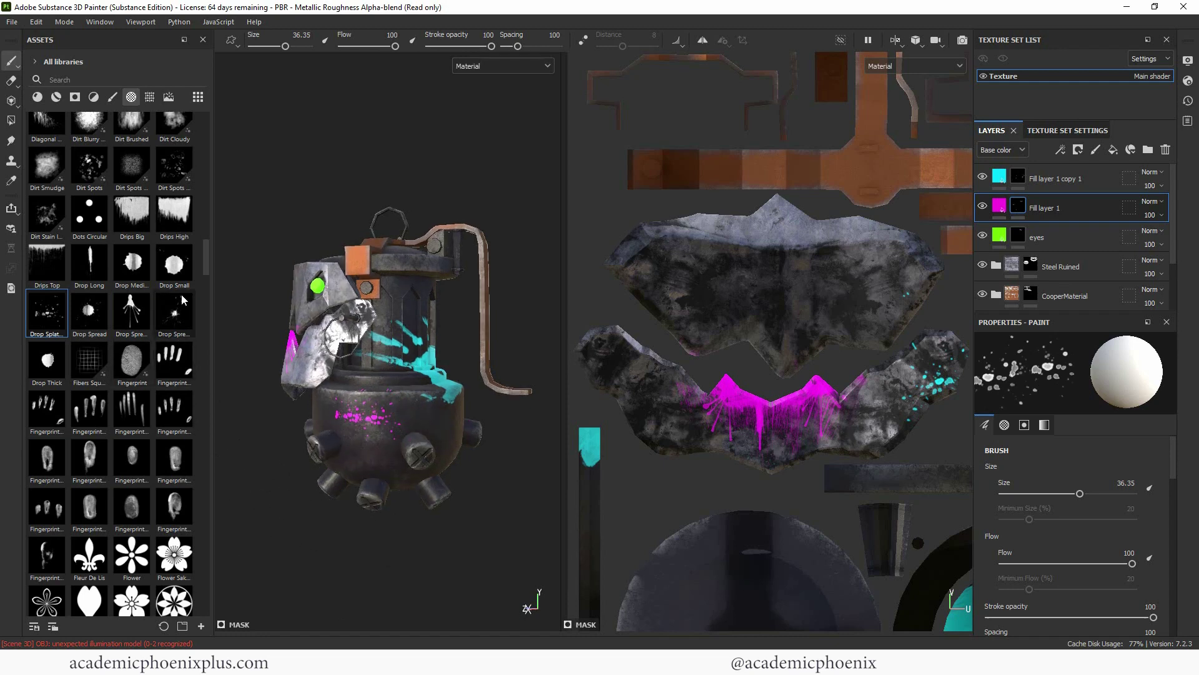
Step: Try a downward magenta Drop Spread stamp over the spots on the round base, and undo it
{"action": "left_click", "coordinate": [132, 313]}
{"action": "left_click", "coordinate": [373, 416]}
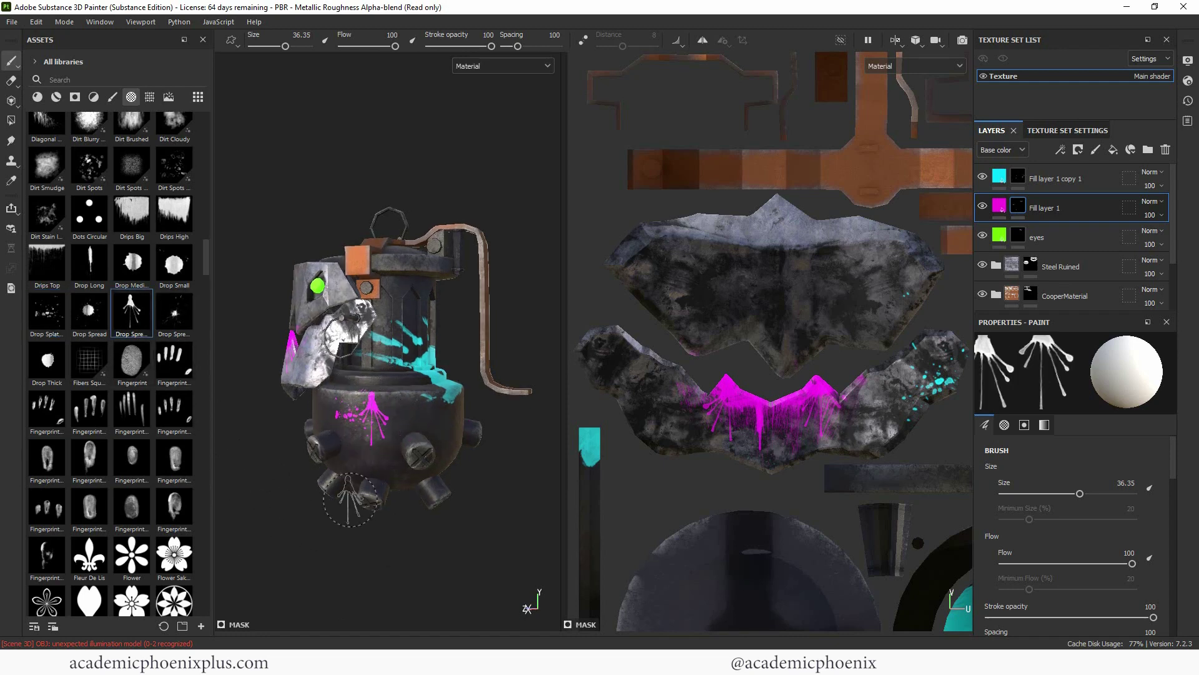
{"action": "key", "text": "ctrl+z"}
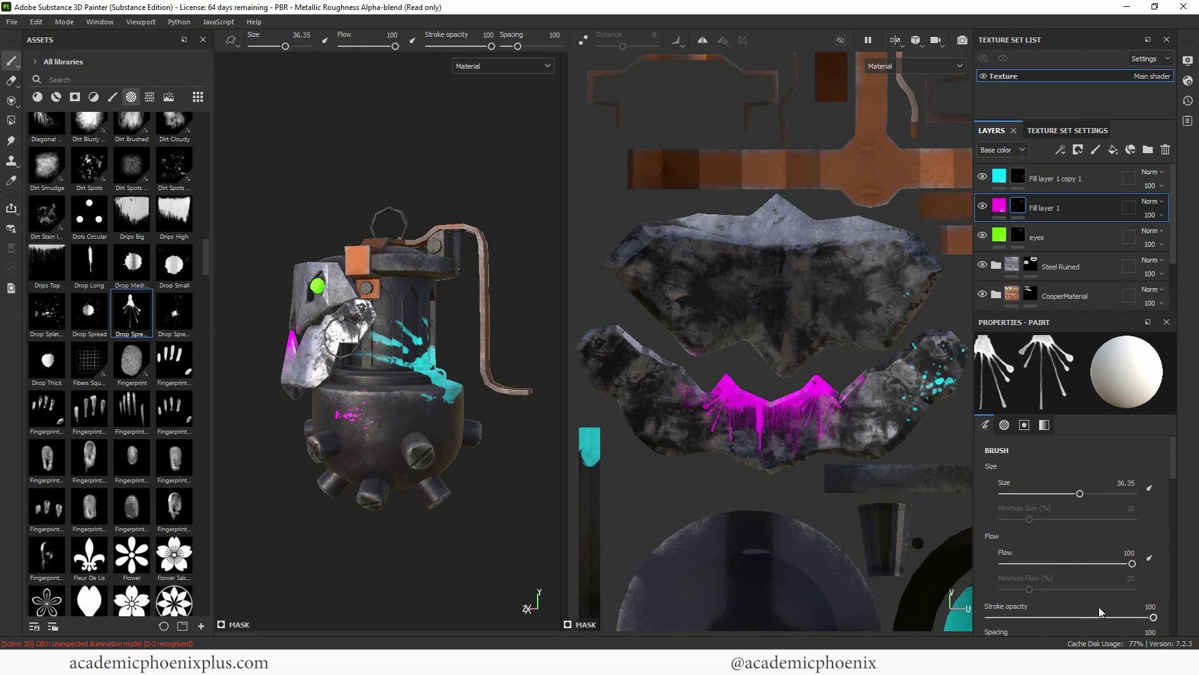
Step: Set the brush angle to 312 and stamp a slanted magenta Drop Spread splash on the round base below the handprint
{"action": "scroll", "coordinate": [1175, 482], "scroll_direction": "down", "scroll_amount": 5}
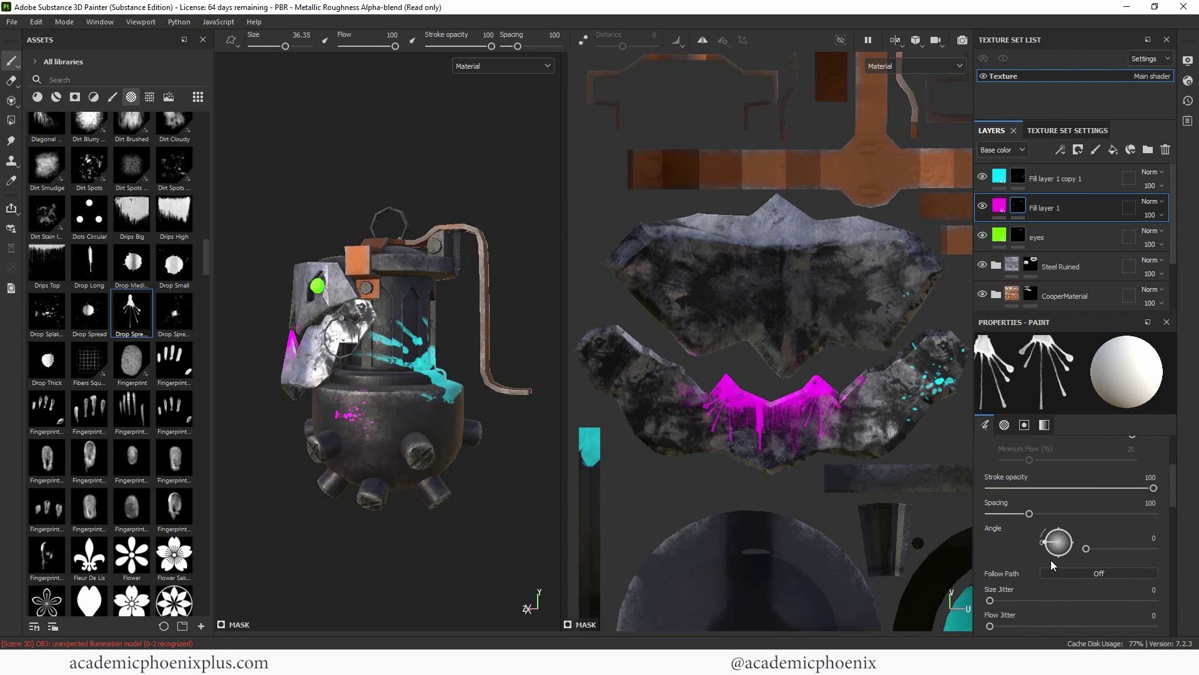
{"action": "mouse_move", "coordinate": [1051, 560]}
{"action": "left_mouse_down"}
{"action": "mouse_move", "coordinate": [1062, 538]}
{"action": "mouse_move", "coordinate": [1061, 549]}
{"action": "left_mouse_up"}
{"action": "left_click", "coordinate": [363, 419]}
{"action": "left_click_drag", "start_coordinate": [427, 594], "coordinate": [419, 537], "text": "alt"}
{"action": "key", "text": "ctrl+z"}
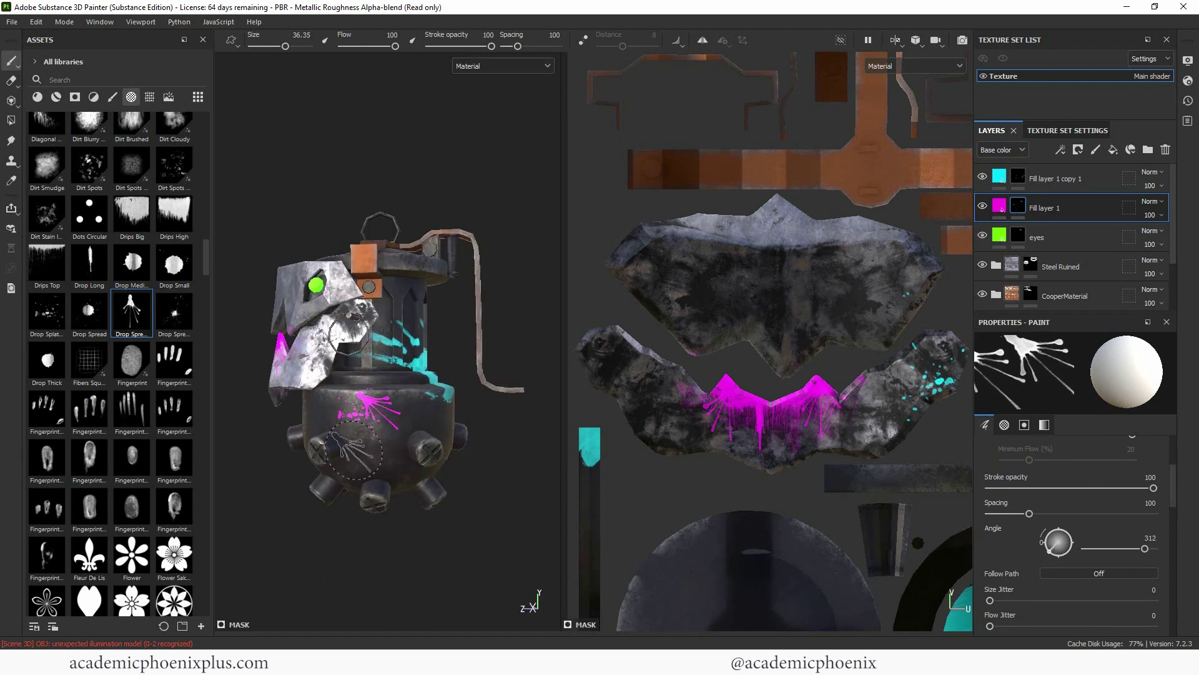
{"action": "mouse_move", "coordinate": [351, 450]}
{"action": "left_mouse_down", "text": "alt"}
{"action": "mouse_move", "coordinate": [383, 565]}
{"action": "mouse_move", "coordinate": [331, 561]}
{"action": "mouse_move", "coordinate": [431, 562]}
{"action": "mouse_move", "coordinate": [381, 542]}
{"action": "left_mouse_up", "text": "alt"}
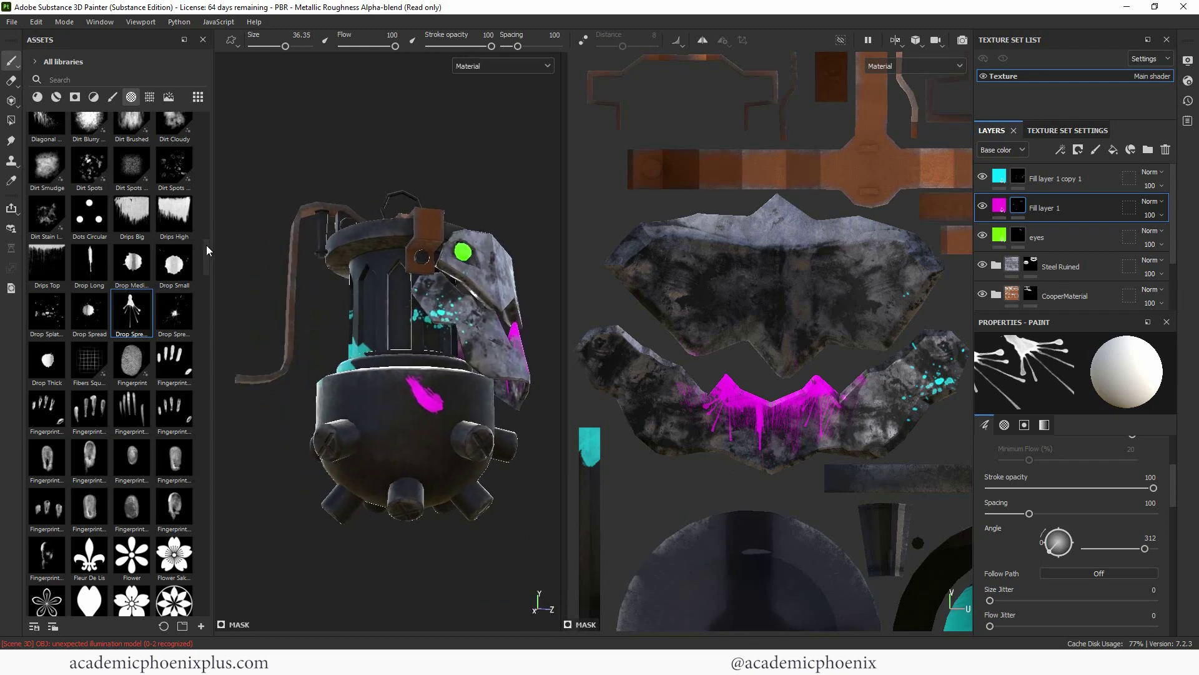
Step: Load the Font Indie Flower alpha, set the brush angle to 0 and set the alpha's text to "Jinx"
{"action": "left_click_drag", "start_coordinate": [206, 250], "coordinate": [206, 272]}
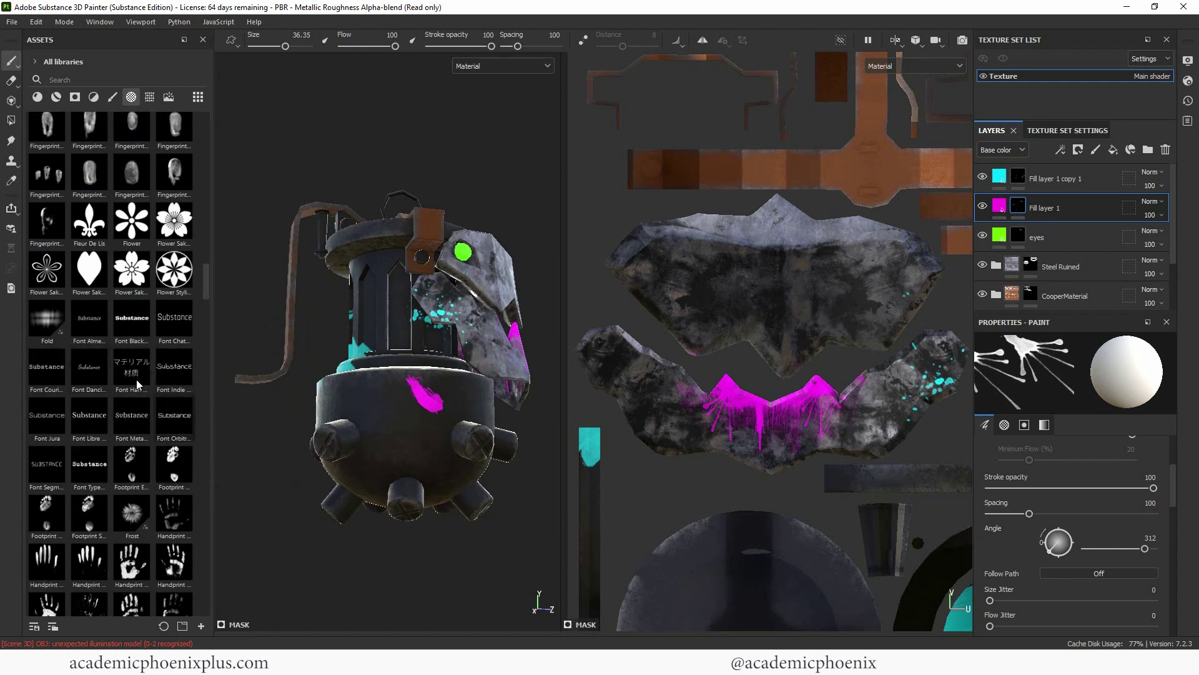
{"action": "left_click", "coordinate": [170, 376]}
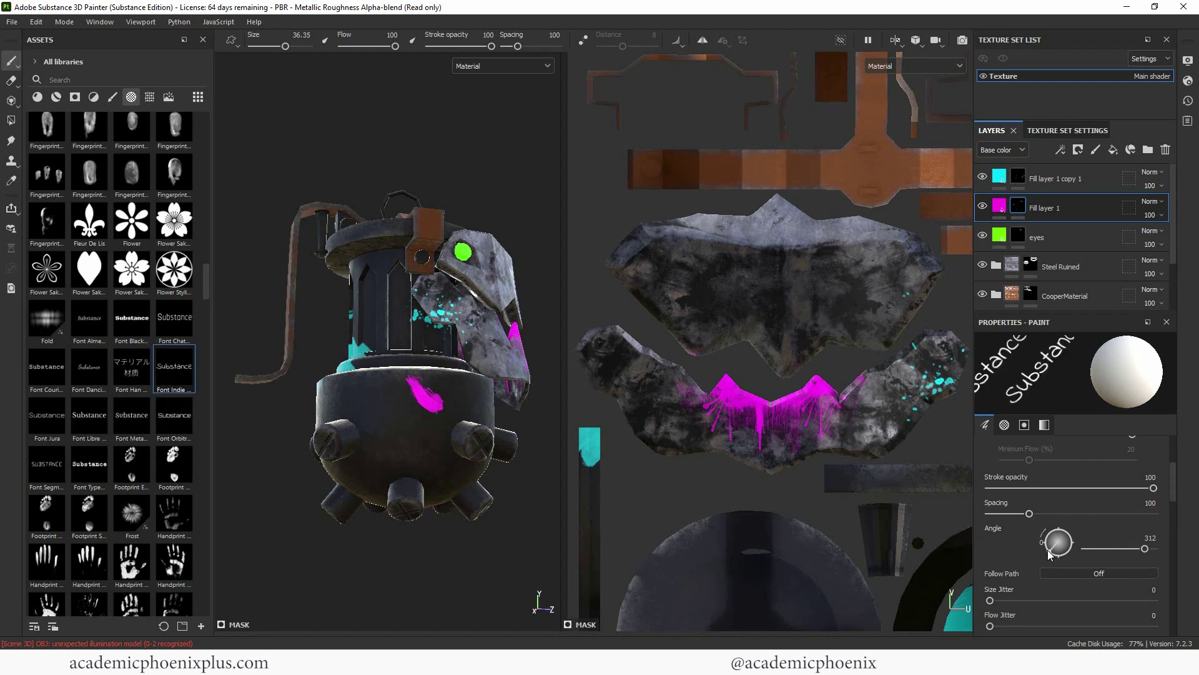
{"action": "left_click_drag", "start_coordinate": [1048, 554], "coordinate": [1042, 545]}
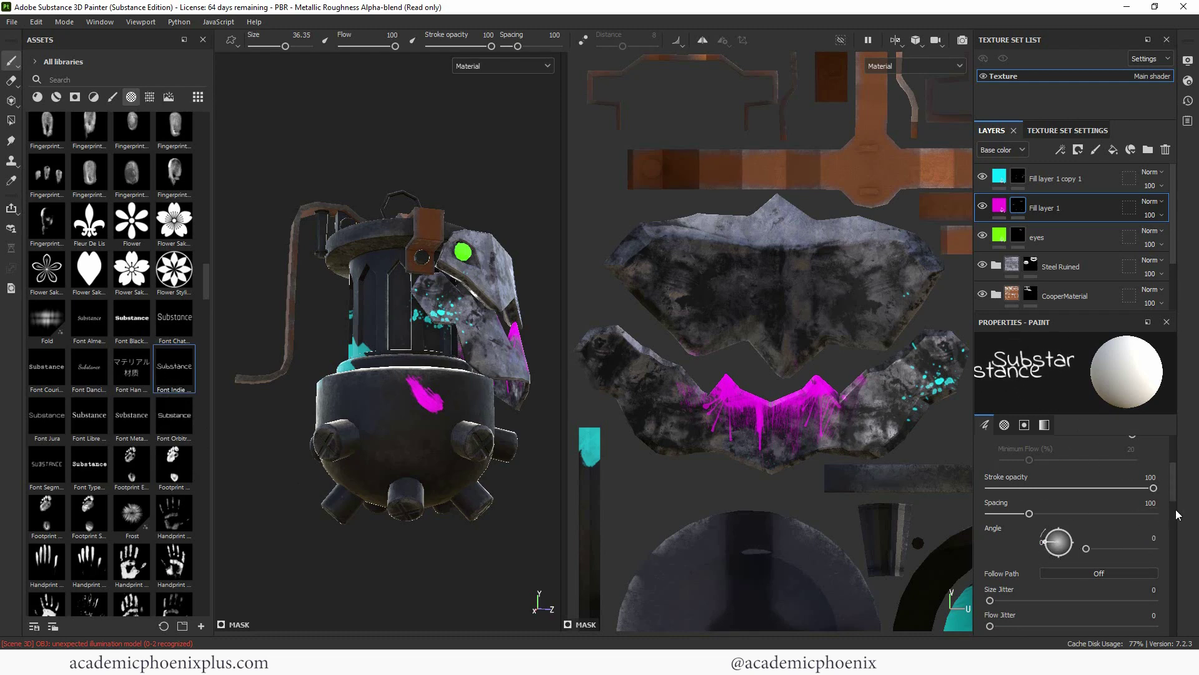
{"action": "scroll", "coordinate": [1173, 501], "scroll_direction": "down", "scroll_amount": 10}
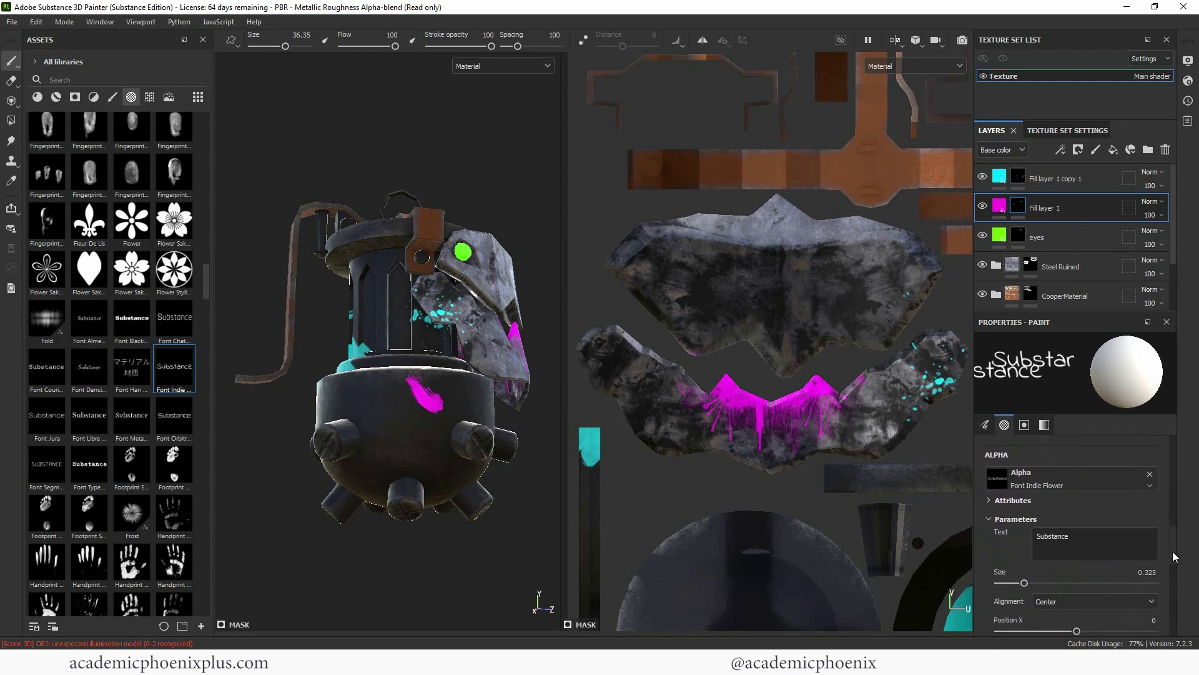
{"action": "left_click", "coordinate": [1068, 543]}
{"action": "type", "text": "Jinx"}
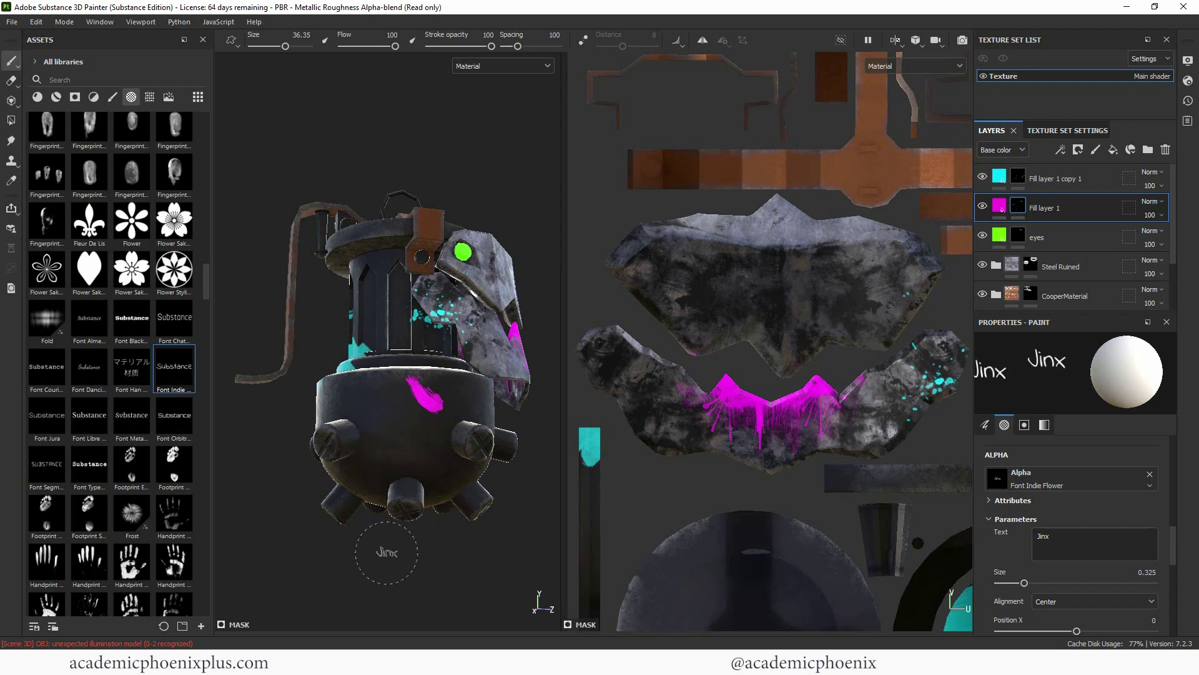
Step: Try stamping a magenta "Jinx" on the front of the round base with an enlarged brush, and undo it
{"action": "key", "text": "bracketright"}
{"action": "key", "text": "bracketright"}
{"action": "key", "text": "bracketright"}
{"action": "key", "text": "bracketright"}
{"action": "key", "text": "bracketright"}
{"action": "key", "text": "bracketright"}
{"action": "key", "text": "bracketright"}
{"action": "key", "text": "bracketright"}
{"action": "left_click", "coordinate": [384, 417]}
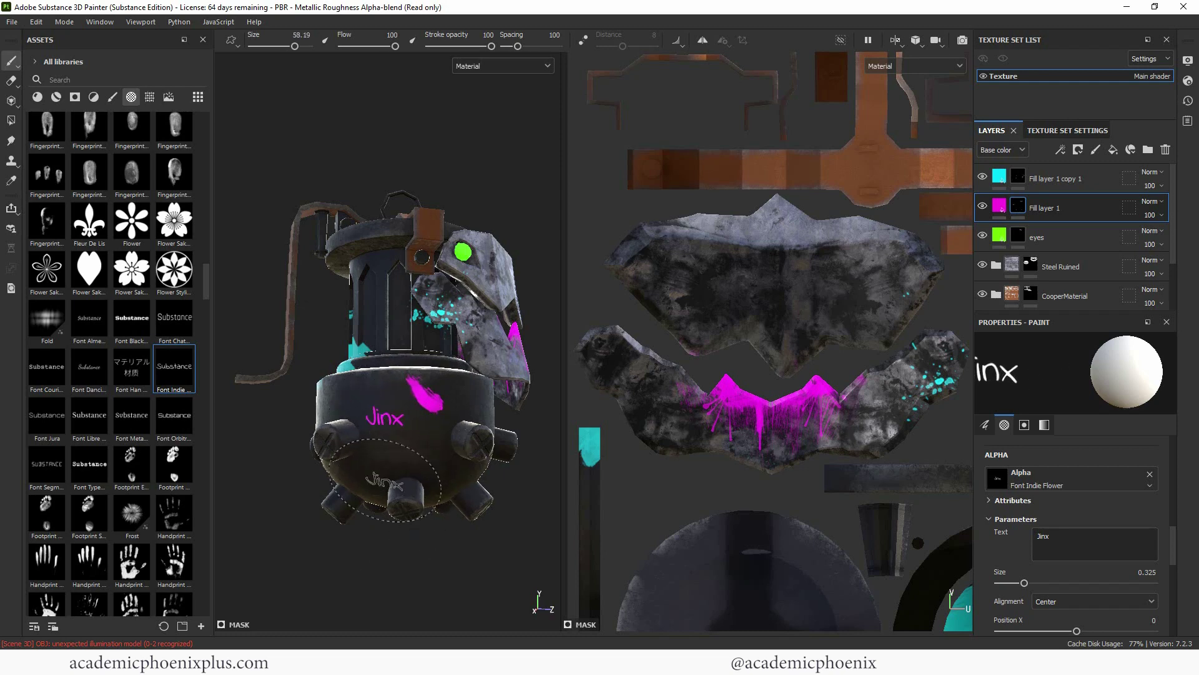
{"action": "key", "text": "ctrl+z"}
Step: Set the brush size to 100 and the angle to 33, and stamp a slanted magenta "Jinx" beside the magenta splash on the round base
{"action": "key", "text": "bracketright"}
{"action": "key", "text": "bracketright"}
{"action": "key", "text": "bracketright"}
{"action": "key", "text": "bracketright"}
{"action": "key", "text": "bracketright"}
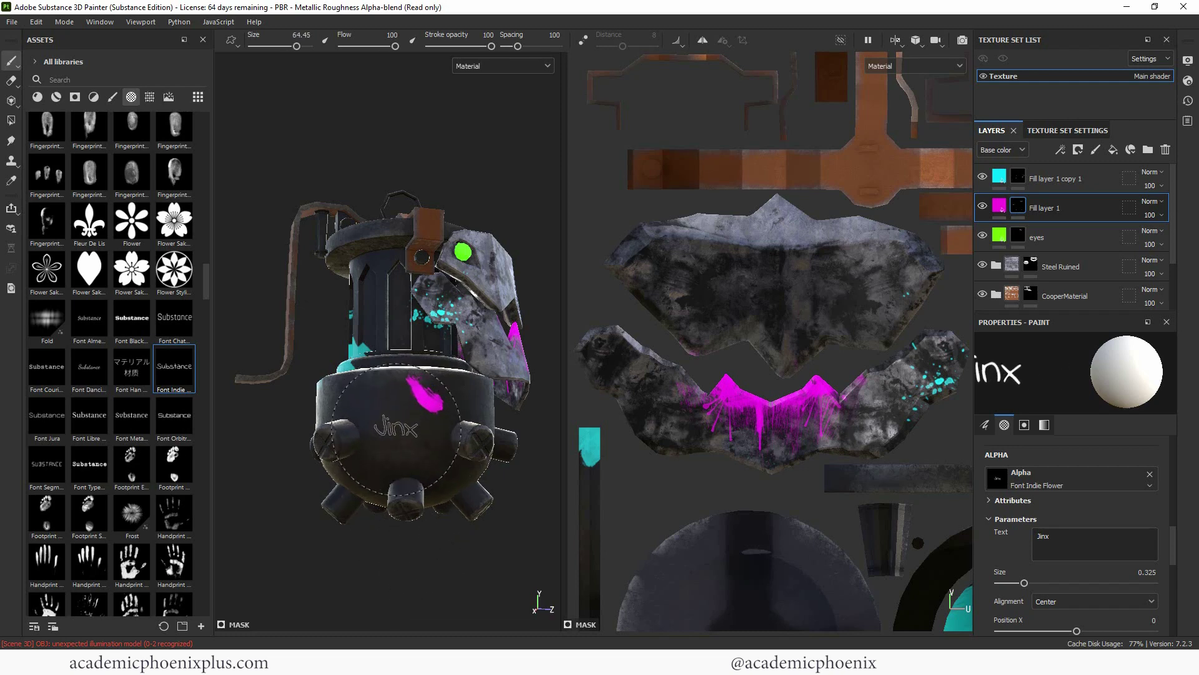
{"action": "key", "text": "bracketright"}
{"action": "key", "text": "bracketright"}
{"action": "key", "text": "bracketright"}
{"action": "key", "text": "bracketright"}
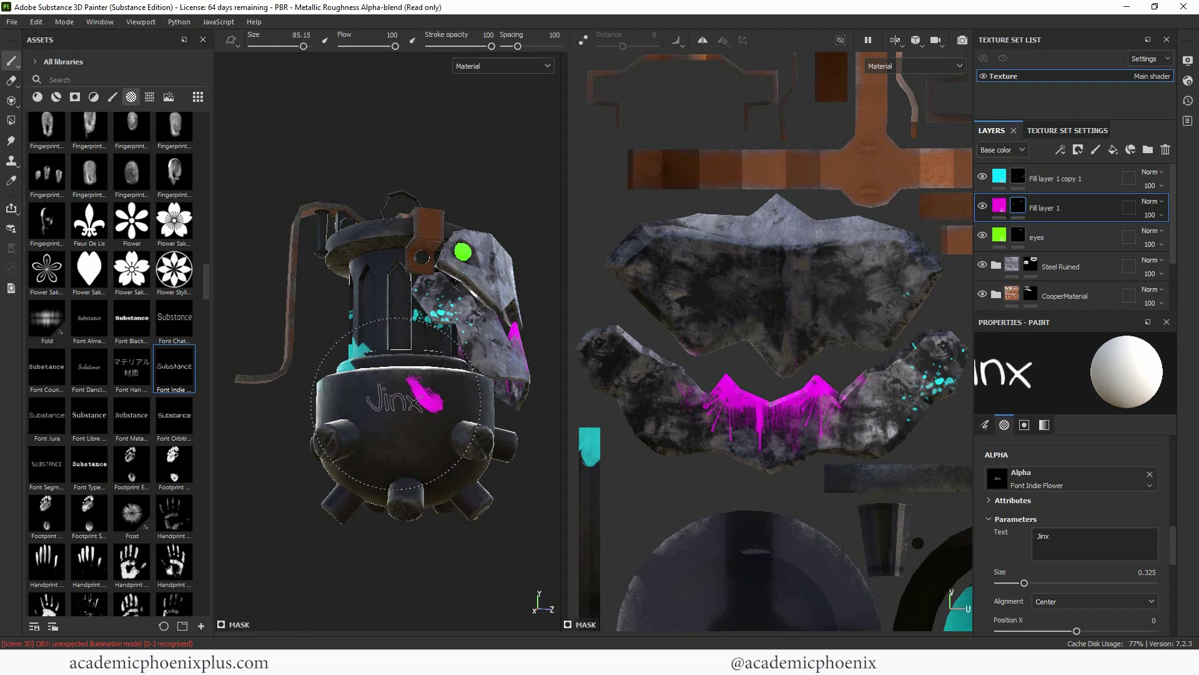
{"action": "right_click_drag", "start_coordinate": [396, 403], "coordinate": [415, 403], "text": "ctrl"}
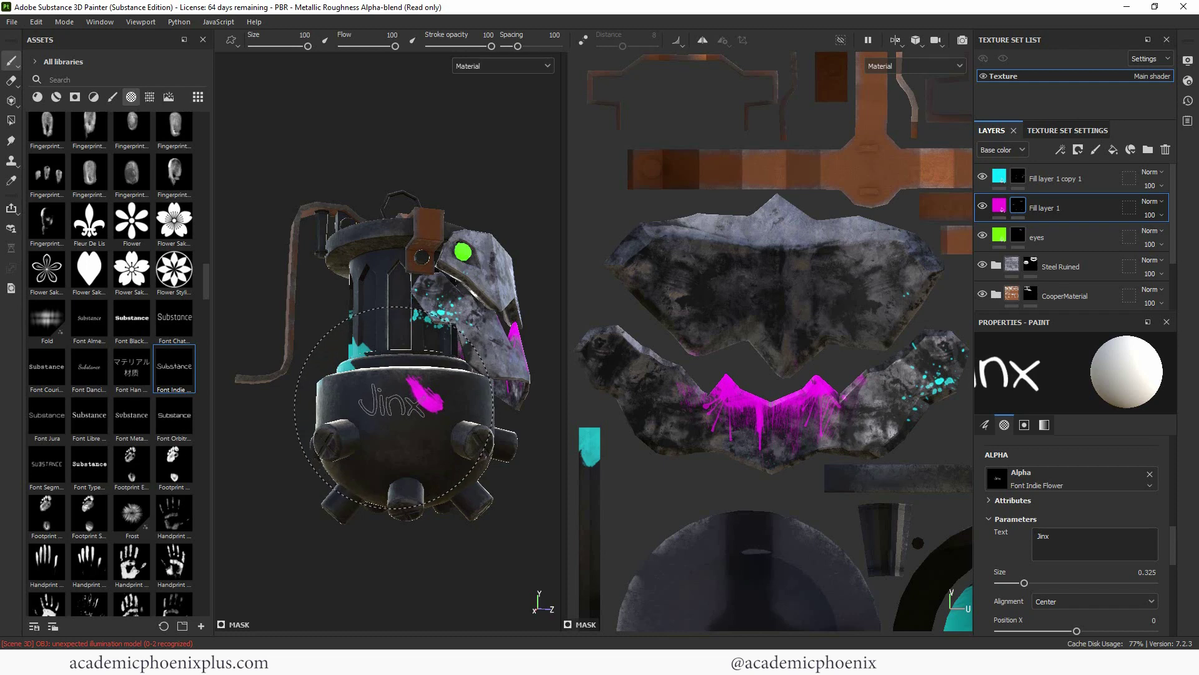
{"action": "left_click_drag", "start_coordinate": [1174, 541], "coordinate": [1176, 490]}
{"action": "left_click_drag", "start_coordinate": [1044, 489], "coordinate": [1040, 486]}
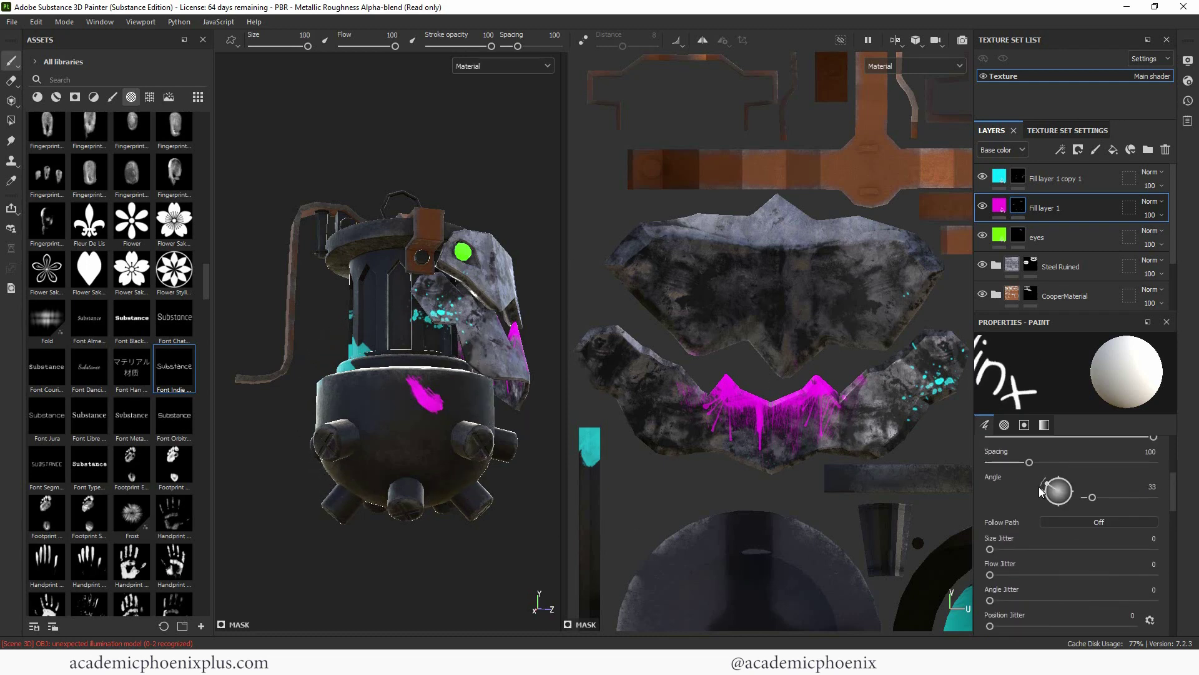
{"action": "left_click", "coordinate": [376, 414]}
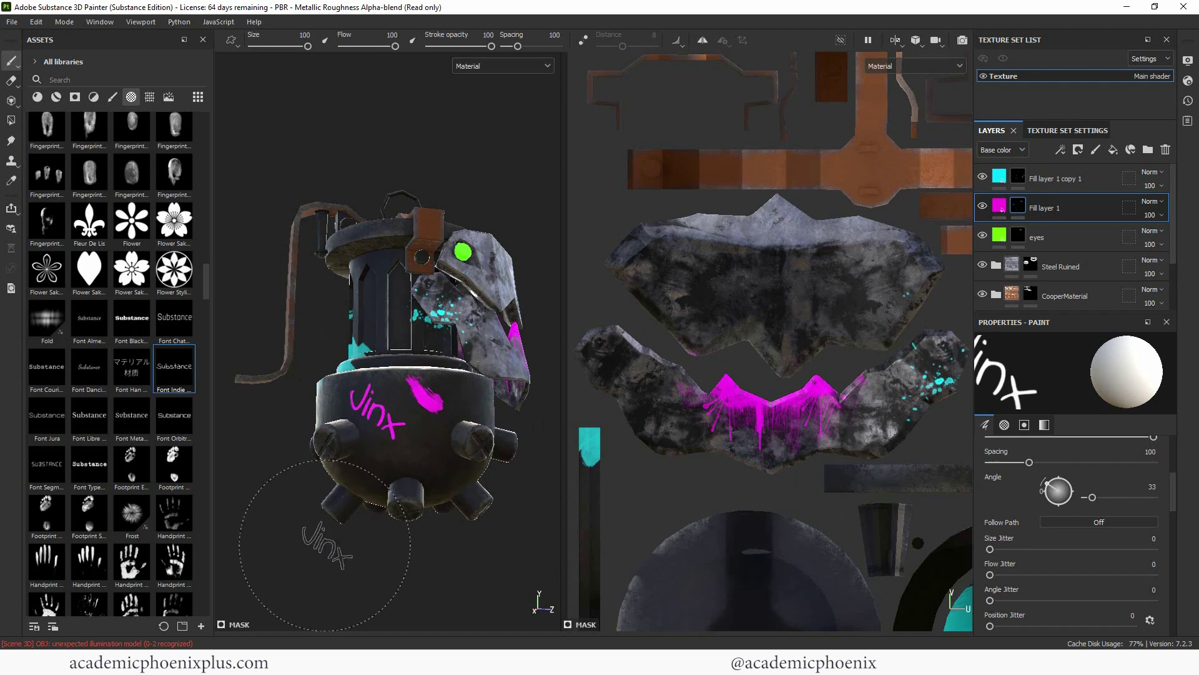
Step: Check what the Steel Dark Aged folder affects, and darken its Metal layer's base color to 18171a
{"action": "mouse_move", "coordinate": [288, 538]}
{"action": "left_mouse_down", "text": "alt"}
{"action": "mouse_move", "coordinate": [332, 555]}
{"action": "mouse_move", "coordinate": [265, 558]}
{"action": "mouse_move", "coordinate": [353, 532]}
{"action": "mouse_move", "coordinate": [524, 525]}
{"action": "mouse_move", "coordinate": [494, 494]}
{"action": "left_mouse_up", "text": "alt"}
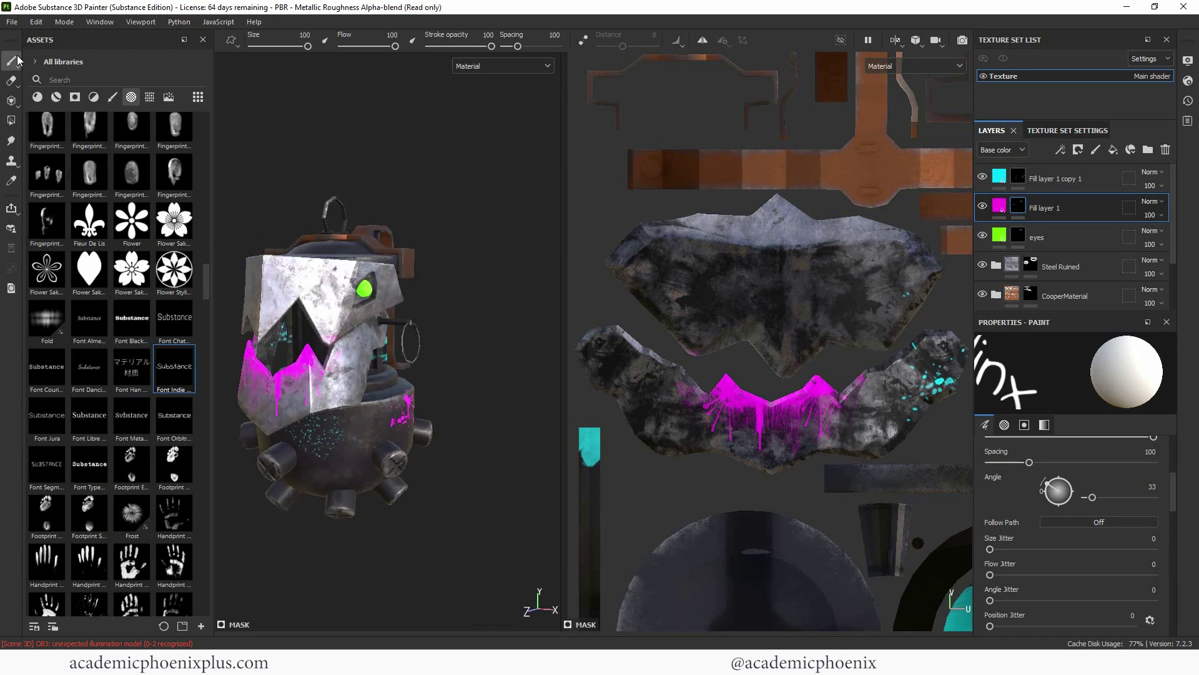
{"action": "mouse_move", "coordinate": [436, 193]}
{"action": "left_mouse_down", "text": "alt"}
{"action": "mouse_move", "coordinate": [485, 204]}
{"action": "mouse_move", "coordinate": [425, 200]}
{"action": "mouse_move", "coordinate": [413, 215]}
{"action": "mouse_move", "coordinate": [437, 206]}
{"action": "mouse_move", "coordinate": [477, 148]}
{"action": "mouse_move", "coordinate": [437, 250]}
{"action": "left_mouse_up", "text": "alt"}
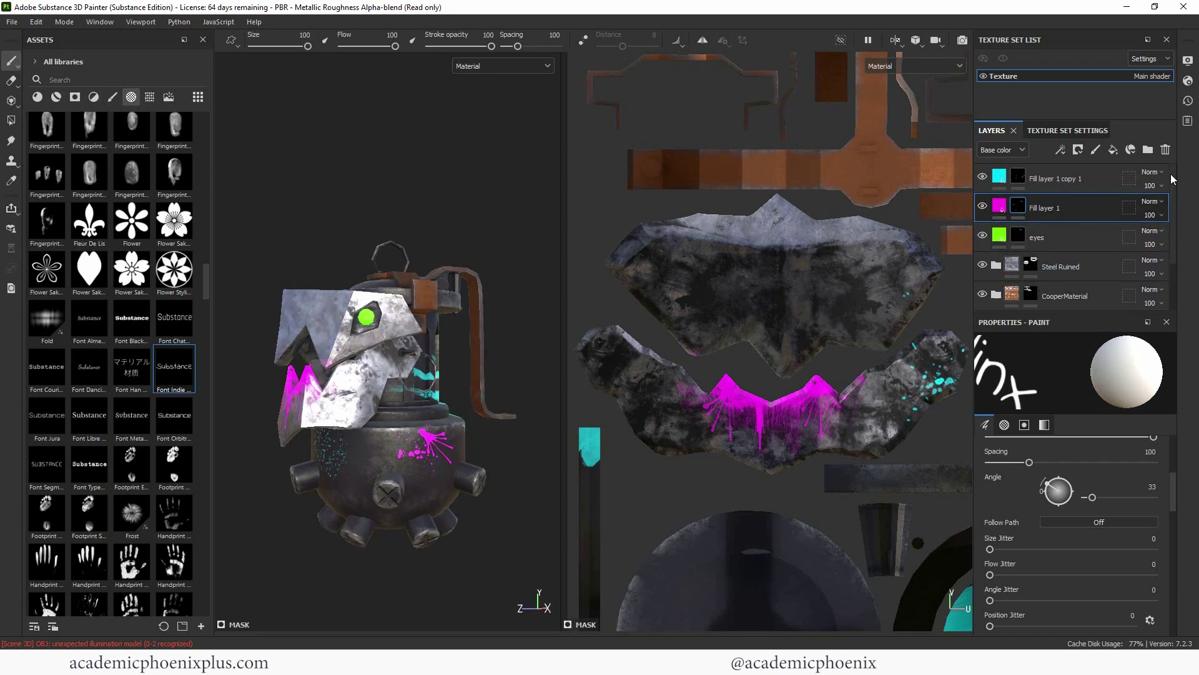
{"action": "left_click_drag", "start_coordinate": [1170, 174], "coordinate": [1163, 217]}
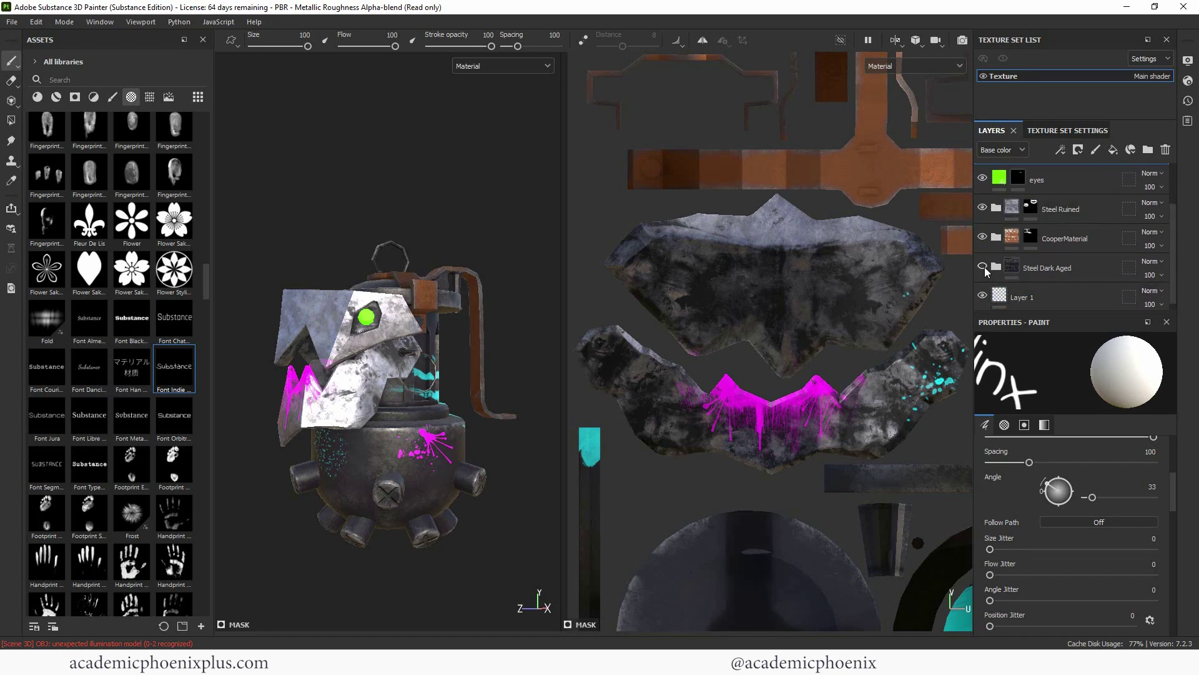
{"action": "left_click", "coordinate": [983, 268]}
{"action": "left_click", "coordinate": [982, 267]}
{"action": "left_click", "coordinate": [1049, 268]}
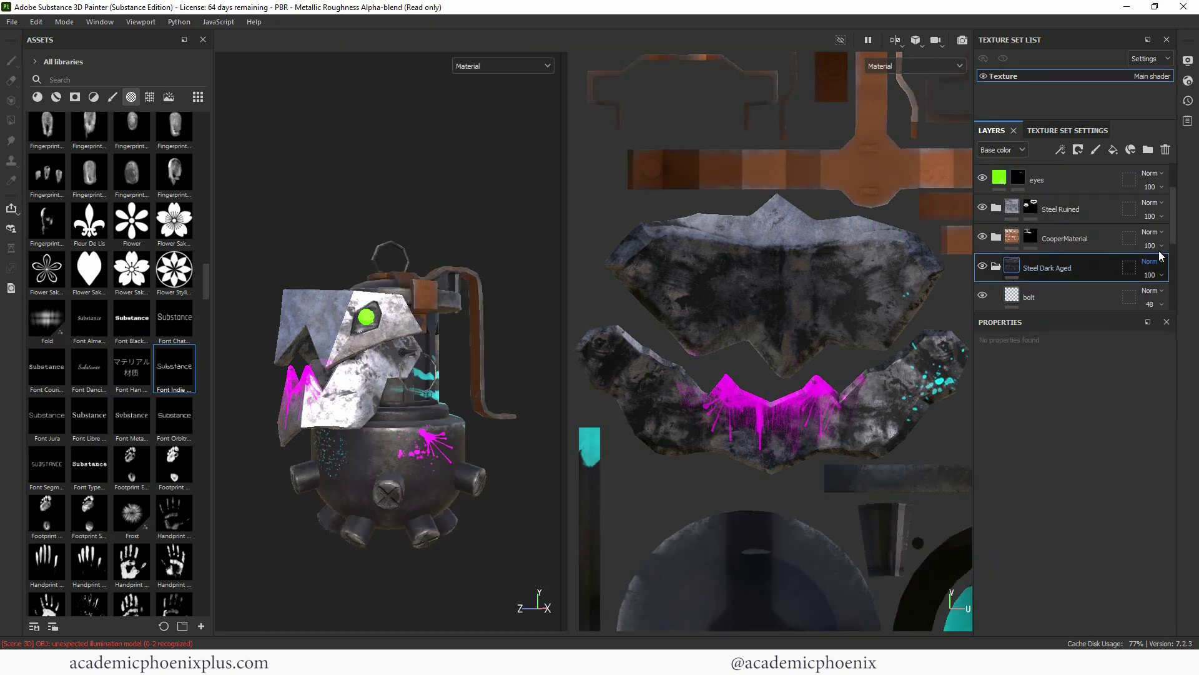
{"action": "scroll", "coordinate": [1168, 243], "scroll_direction": "down", "scroll_amount": 3}
{"action": "left_click", "coordinate": [1028, 243]}
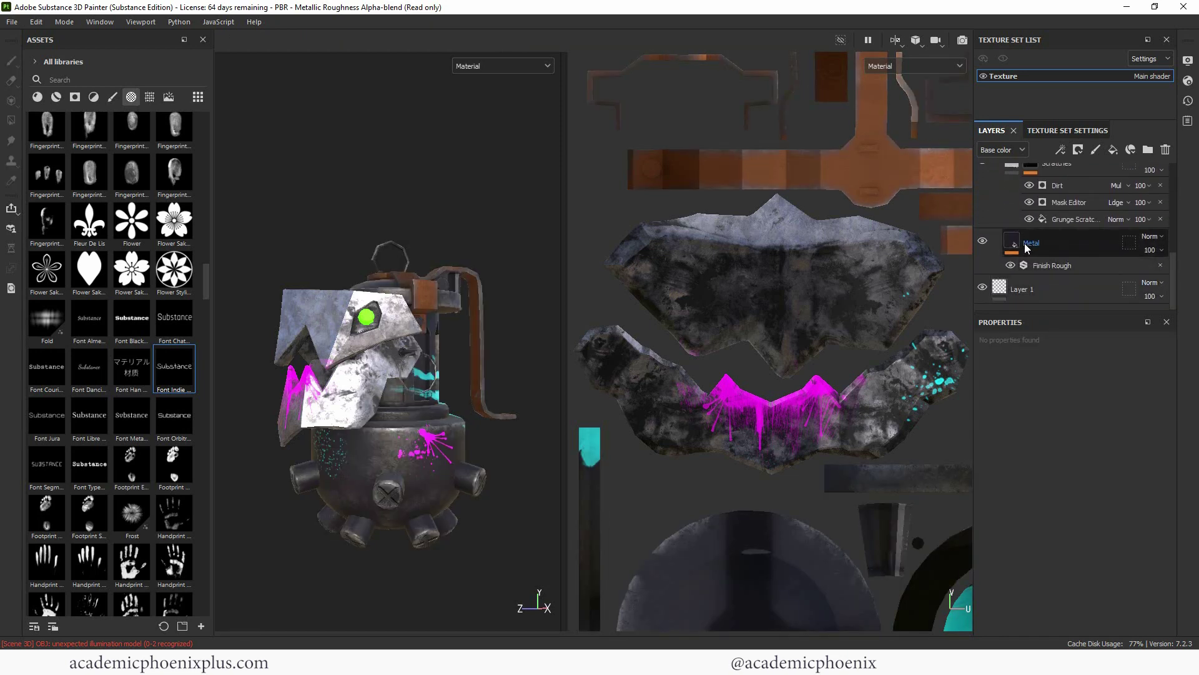
{"action": "left_click", "coordinate": [1078, 503]}
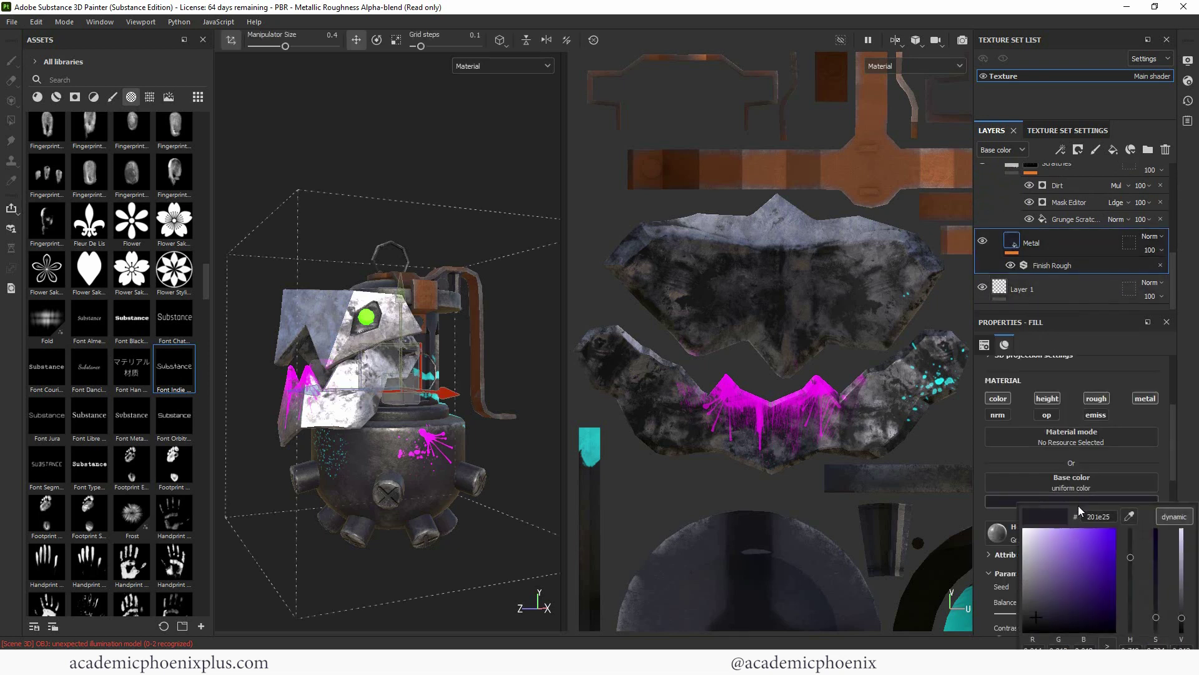
{"action": "left_click_drag", "start_coordinate": [1036, 617], "coordinate": [1030, 622]}
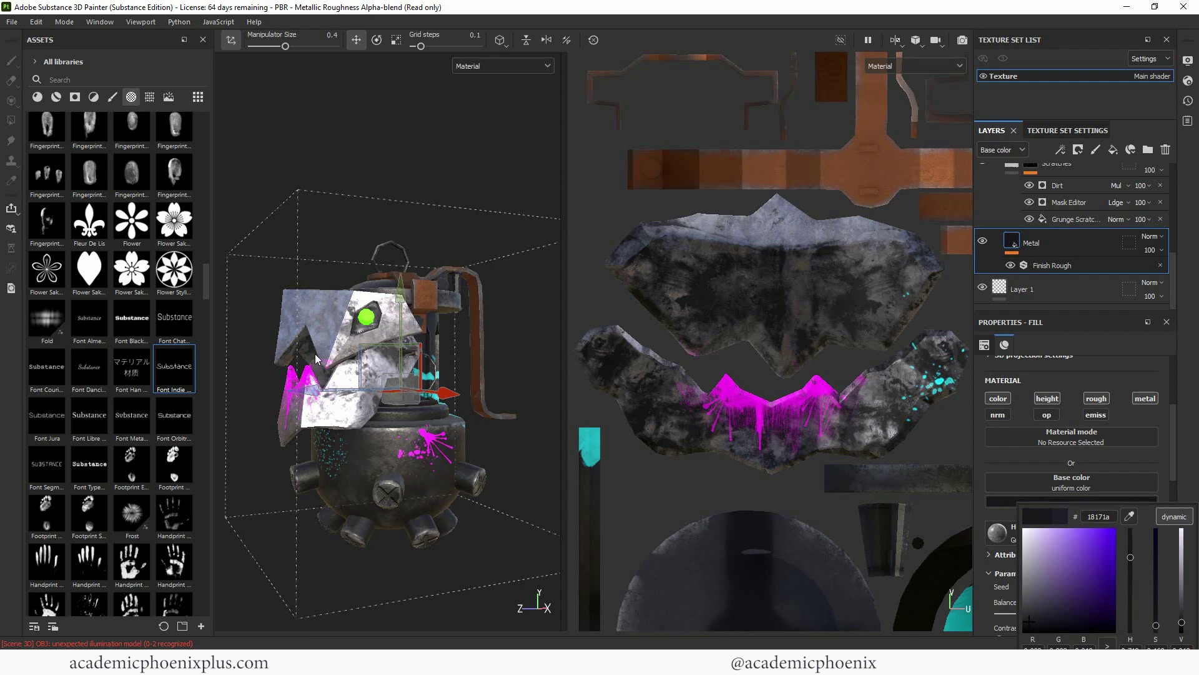
Step: Adjust the balance and raise the contrast of the Grunge Scratches Fine fill in the Scratches layer's mask
{"action": "left_click", "coordinate": [431, 136]}
{"action": "left_click_drag", "start_coordinate": [431, 137], "coordinate": [327, 159], "text": "alt"}
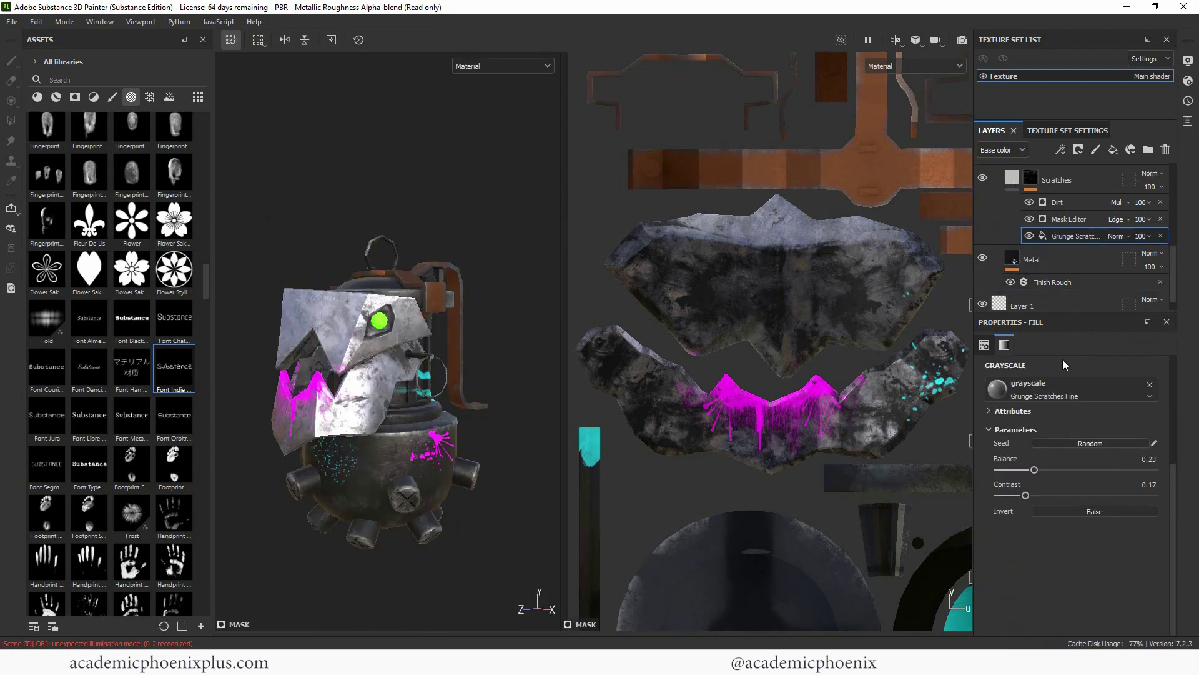
{"action": "left_click_drag", "start_coordinate": [497, 551], "coordinate": [449, 557], "text": "alt"}
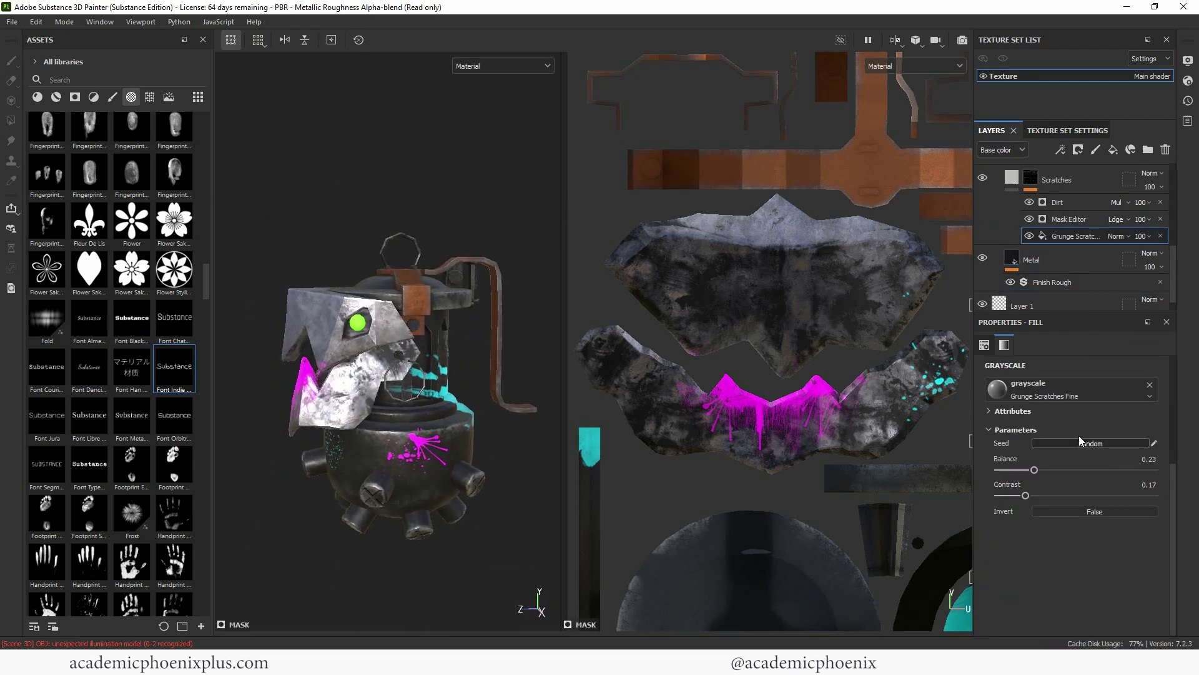
{"action": "left_click", "coordinate": [1036, 469]}
{"action": "left_click_drag", "start_coordinate": [1026, 496], "coordinate": [1062, 495]}
Step: Lower the global contrast and fine-tune the global balance of the Scratches mask's Mask Editor generator
{"action": "left_click", "coordinate": [1069, 220]}
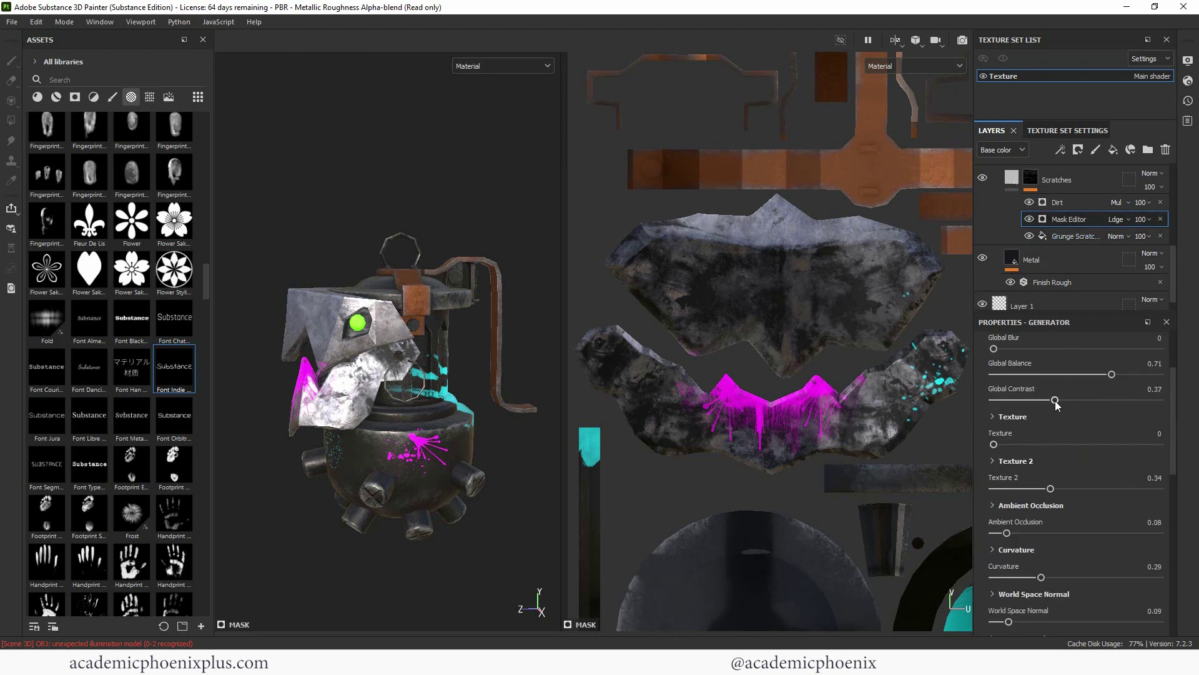
{"action": "left_click_drag", "start_coordinate": [1050, 401], "coordinate": [1036, 400]}
{"action": "mouse_move", "coordinate": [1110, 377]}
{"action": "left_mouse_down"}
{"action": "mouse_move", "coordinate": [1085, 376]}
{"action": "mouse_move", "coordinate": [1110, 375]}
{"action": "left_mouse_up"}
Step: Lower the roughness of the Scratches layer's fill slightly
{"action": "left_click", "coordinate": [1011, 177]}
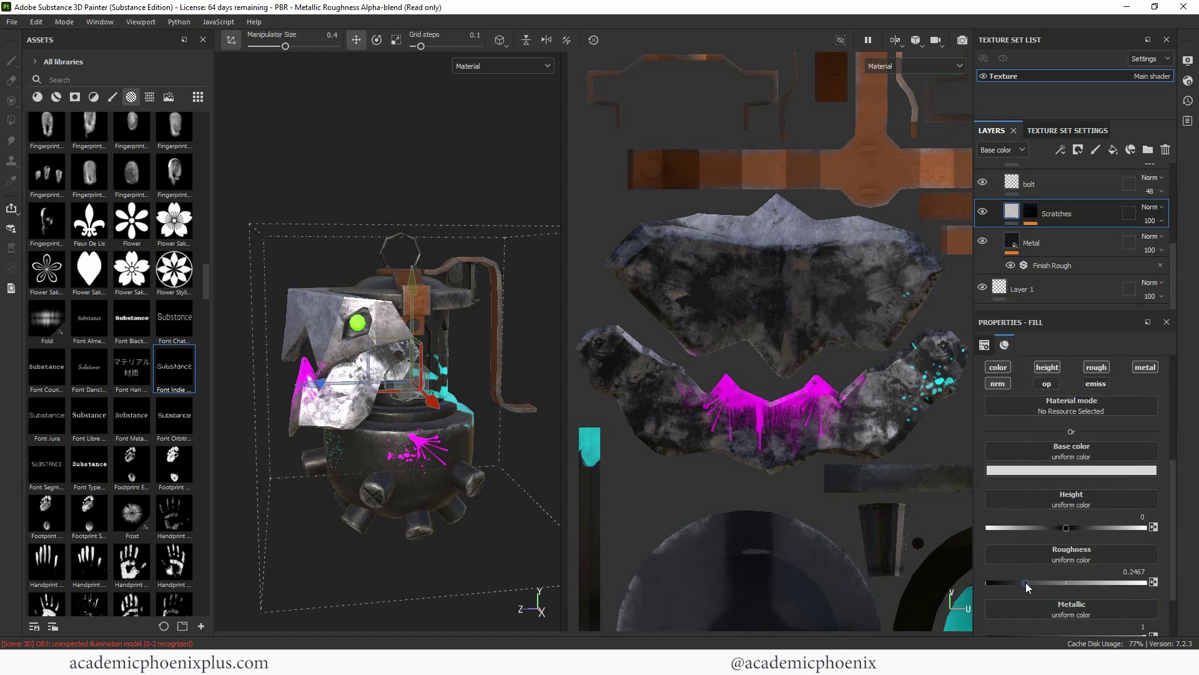
{"action": "left_click_drag", "start_coordinate": [1026, 583], "coordinate": [1016, 583]}
{"action": "left_click_drag", "start_coordinate": [1168, 582], "coordinate": [1168, 462]}
Step: Set the Metal layer's metallic value to 0.6926 and check the grenade's new shine from different angles
{"action": "left_click", "coordinate": [1049, 247]}
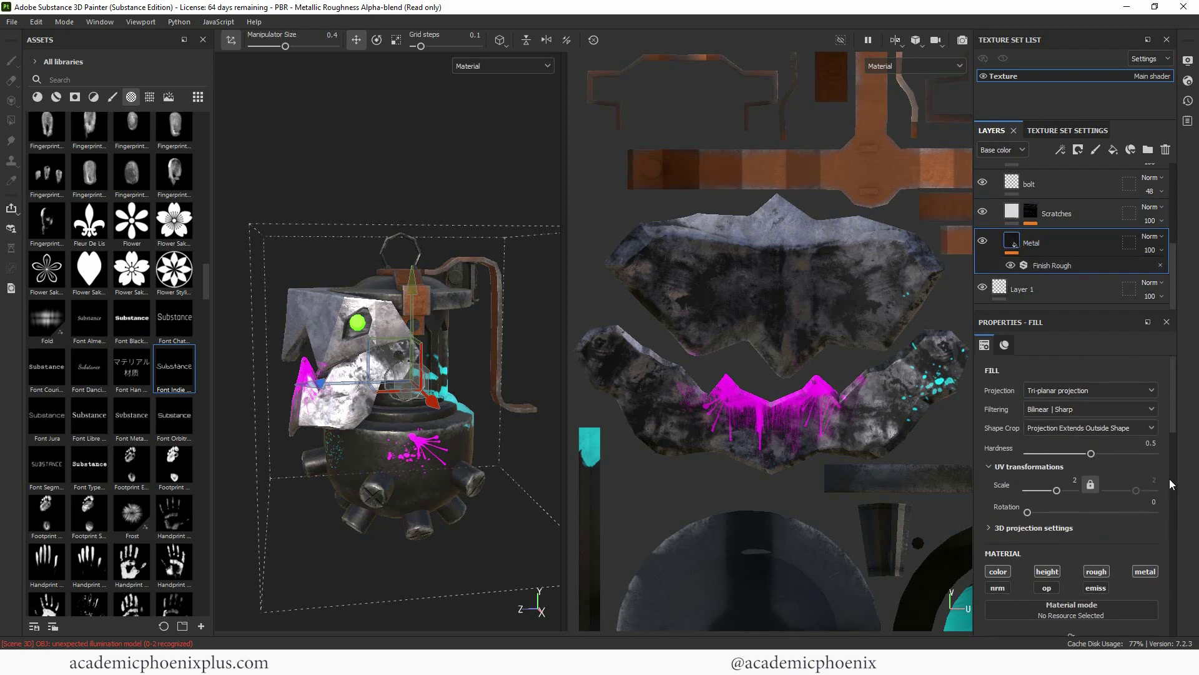
{"action": "mouse_move", "coordinate": [1167, 369]}
{"action": "left_mouse_down"}
{"action": "mouse_move", "coordinate": [1164, 518]}
{"action": "mouse_move", "coordinate": [1174, 587]}
{"action": "mouse_move", "coordinate": [1187, 592]}
{"action": "left_mouse_up"}
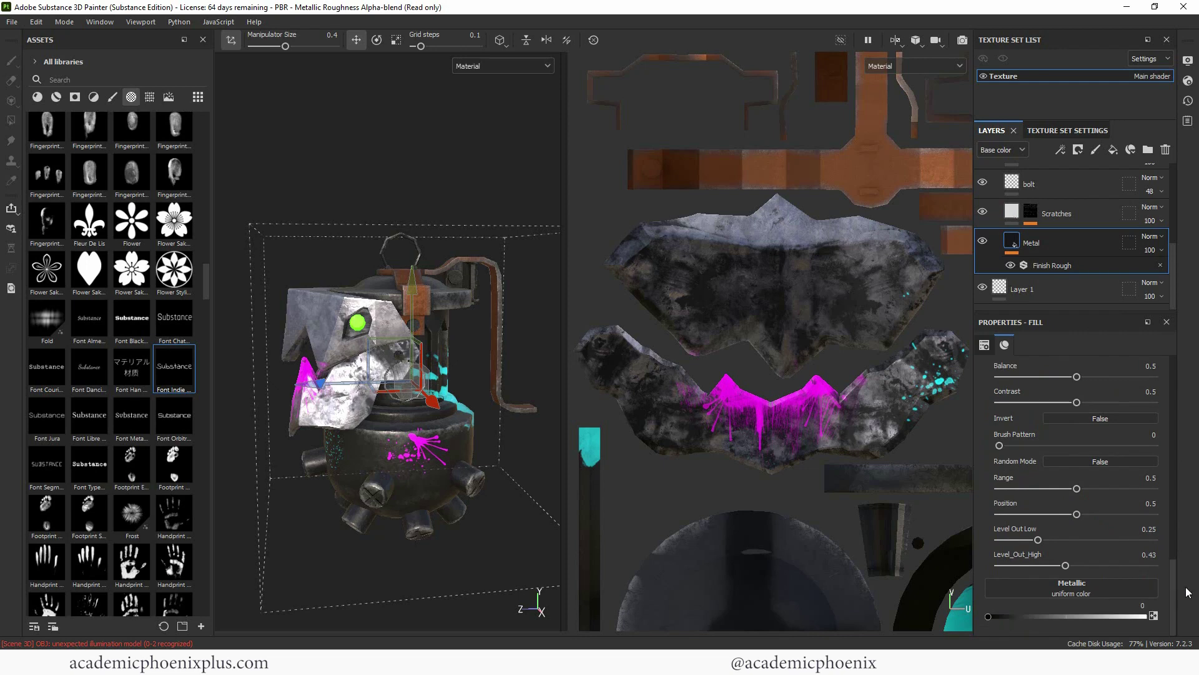
{"action": "mouse_move", "coordinate": [1068, 615]}
{"action": "left_mouse_down"}
{"action": "mouse_move", "coordinate": [1131, 612]}
{"action": "mouse_move", "coordinate": [1066, 614]}
{"action": "mouse_move", "coordinate": [1098, 614]}
{"action": "left_mouse_up"}
{"action": "mouse_move", "coordinate": [432, 189]}
{"action": "left_mouse_down", "text": "alt"}
{"action": "mouse_move", "coordinate": [477, 142]}
{"action": "mouse_move", "coordinate": [381, 166]}
{"action": "mouse_move", "coordinate": [476, 176]}
{"action": "mouse_move", "coordinate": [468, 165]}
{"action": "mouse_move", "coordinate": [433, 209]}
{"action": "mouse_move", "coordinate": [437, 192]}
{"action": "mouse_move", "coordinate": [468, 195]}
{"action": "mouse_move", "coordinate": [458, 178]}
{"action": "left_mouse_up", "text": "alt"}
{"action": "left_click", "coordinate": [468, 161]}
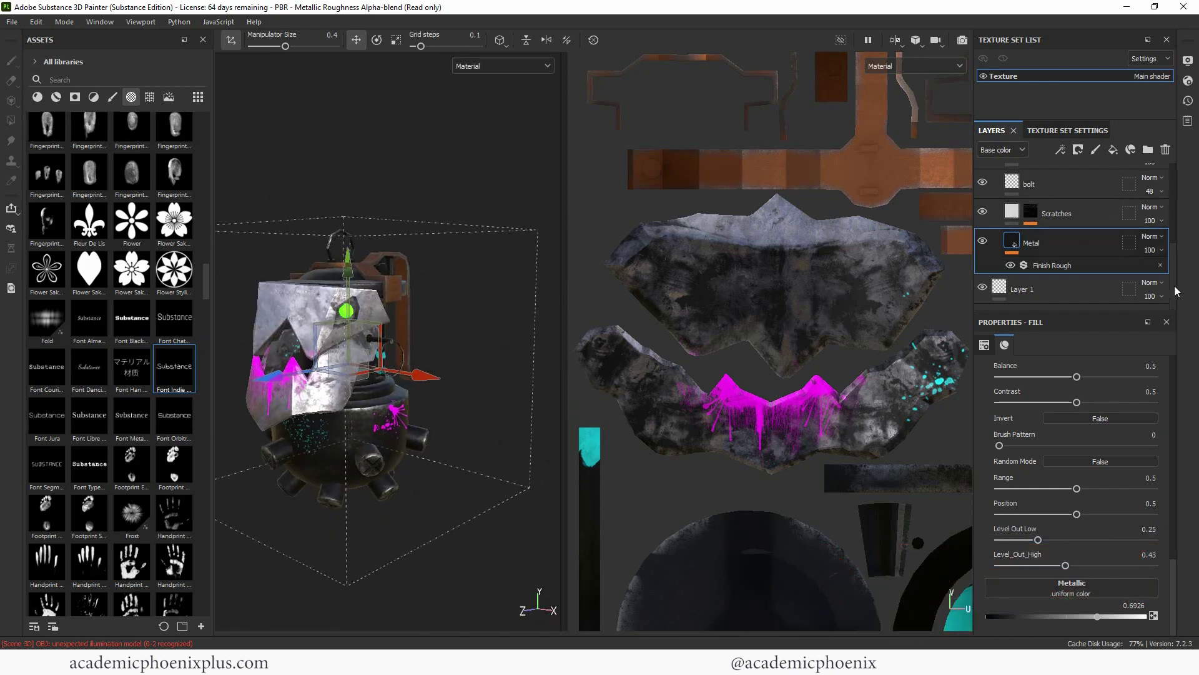
{"action": "scroll", "coordinate": [1175, 291], "scroll_direction": "up", "scroll_amount": 5}
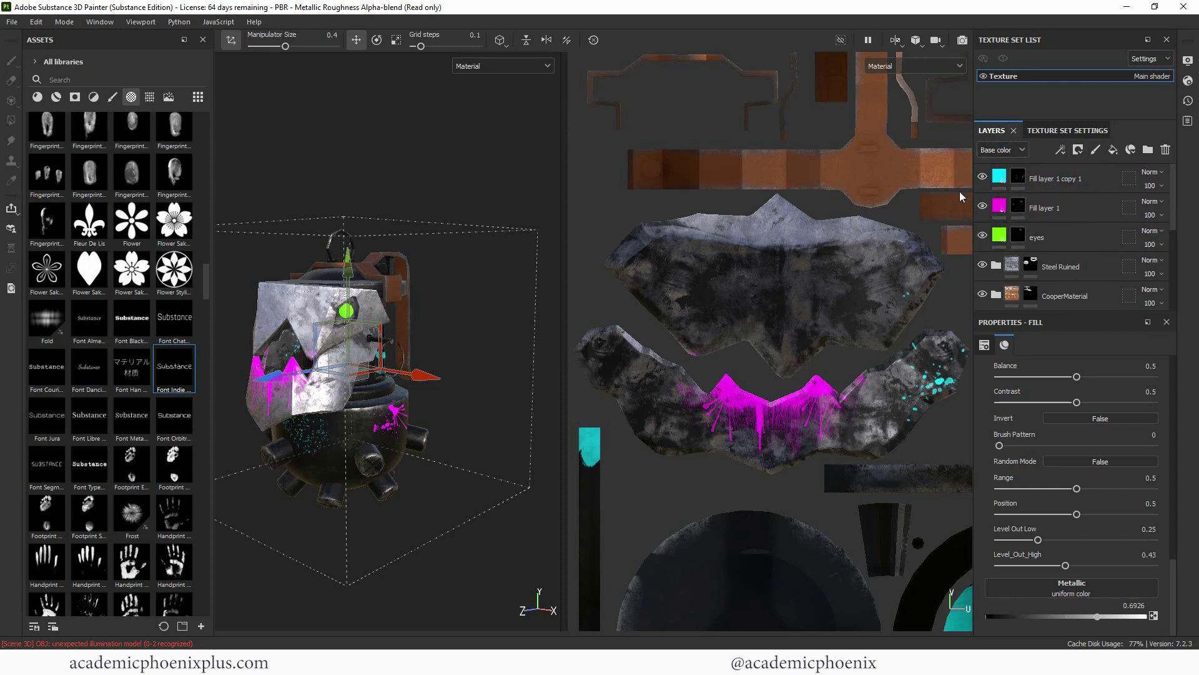
{"action": "mouse_move", "coordinate": [386, 198]}
{"action": "left_mouse_down", "text": "alt"}
{"action": "mouse_move", "coordinate": [420, 144]}
{"action": "mouse_move", "coordinate": [366, 152]}
{"action": "mouse_move", "coordinate": [457, 159]}
{"action": "left_mouse_up", "text": "alt"}
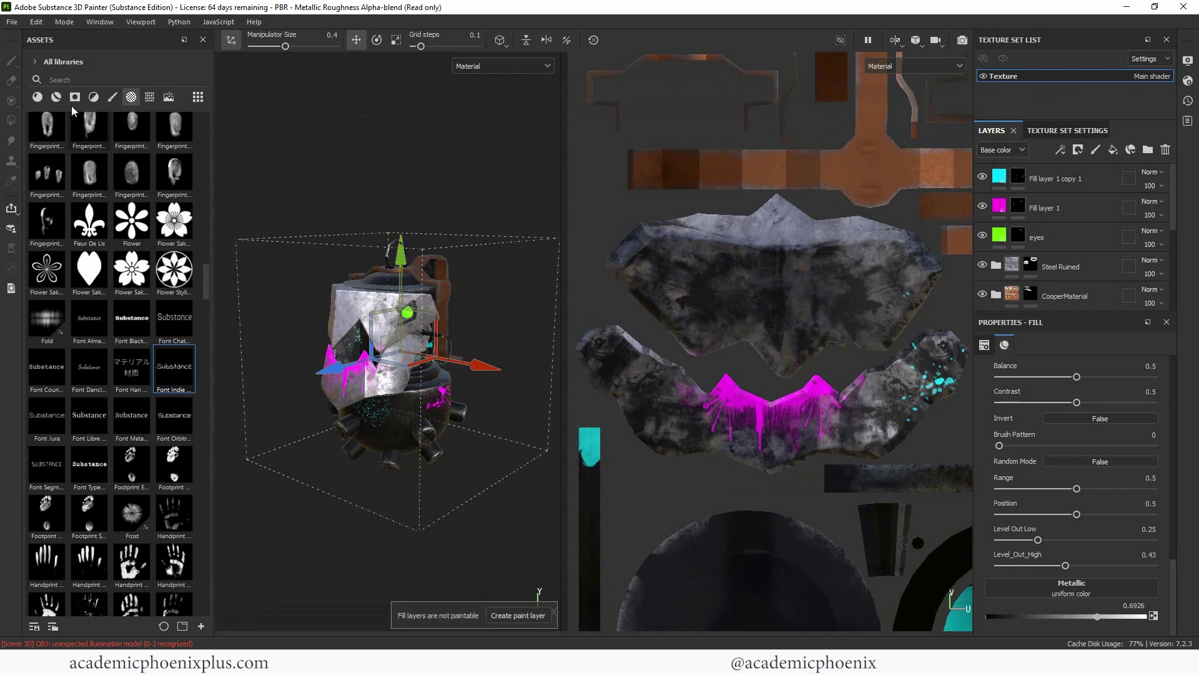
Step: Open the texture export settings and set the output directory to E:/3D_projects/Arcane/sourceimages
{"action": "left_click", "coordinate": [12, 23]}
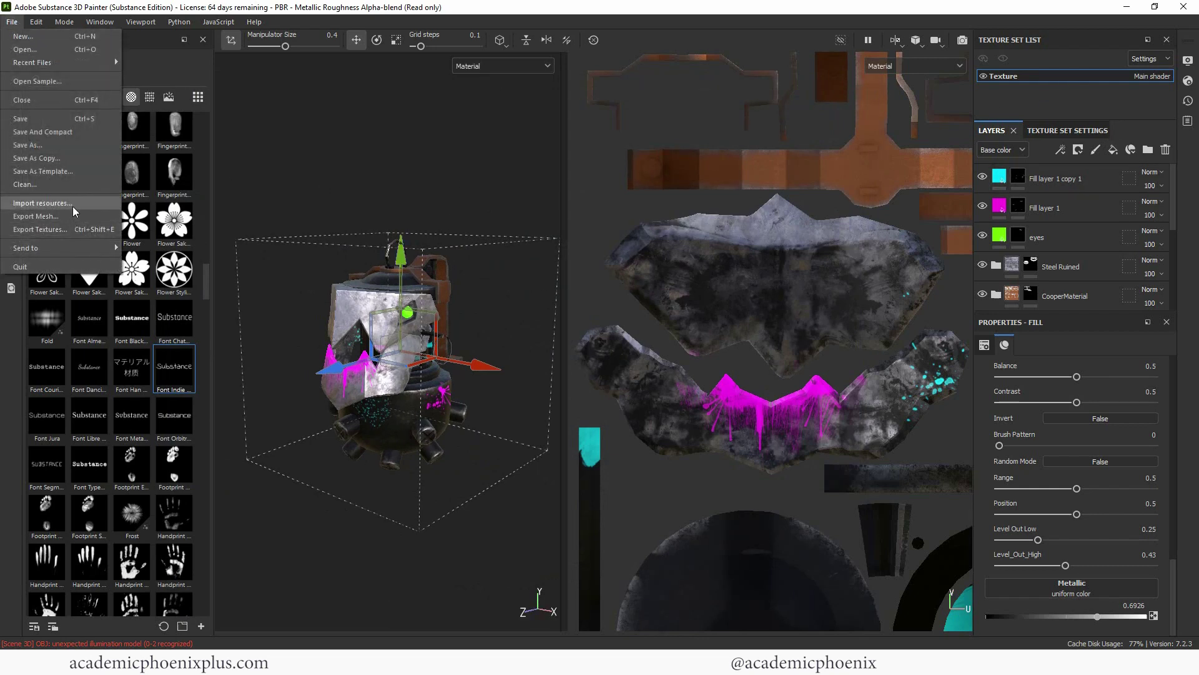
{"action": "left_click", "coordinate": [66, 227]}
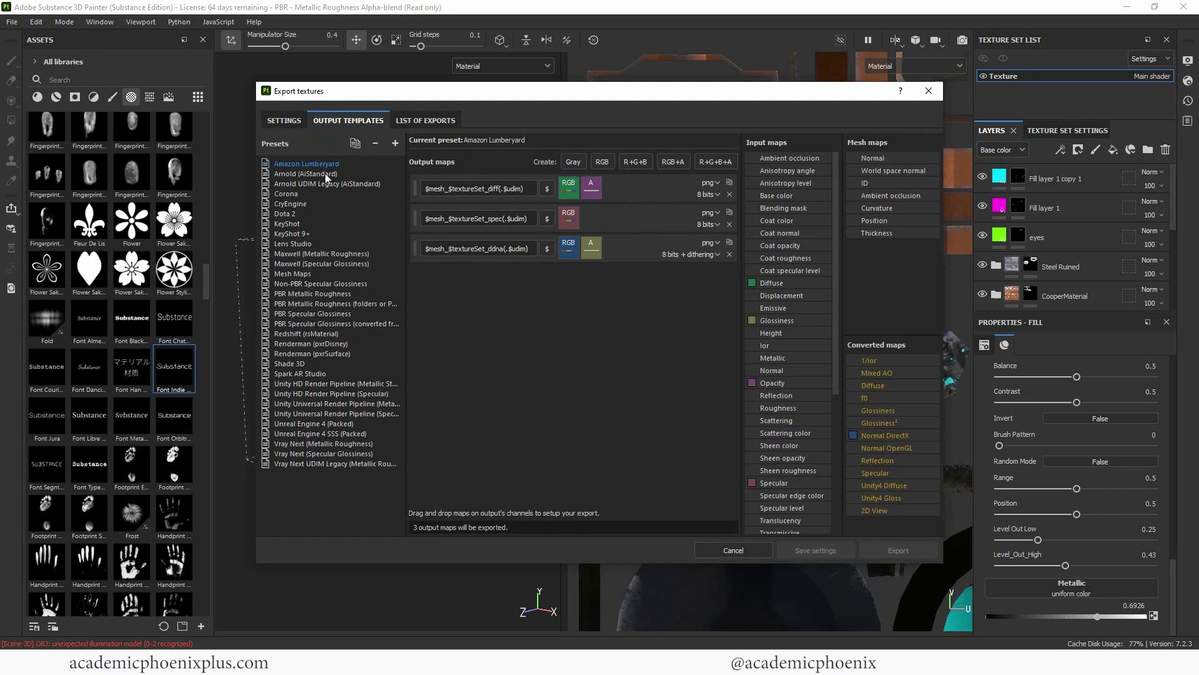
{"action": "left_click", "coordinate": [284, 121]}
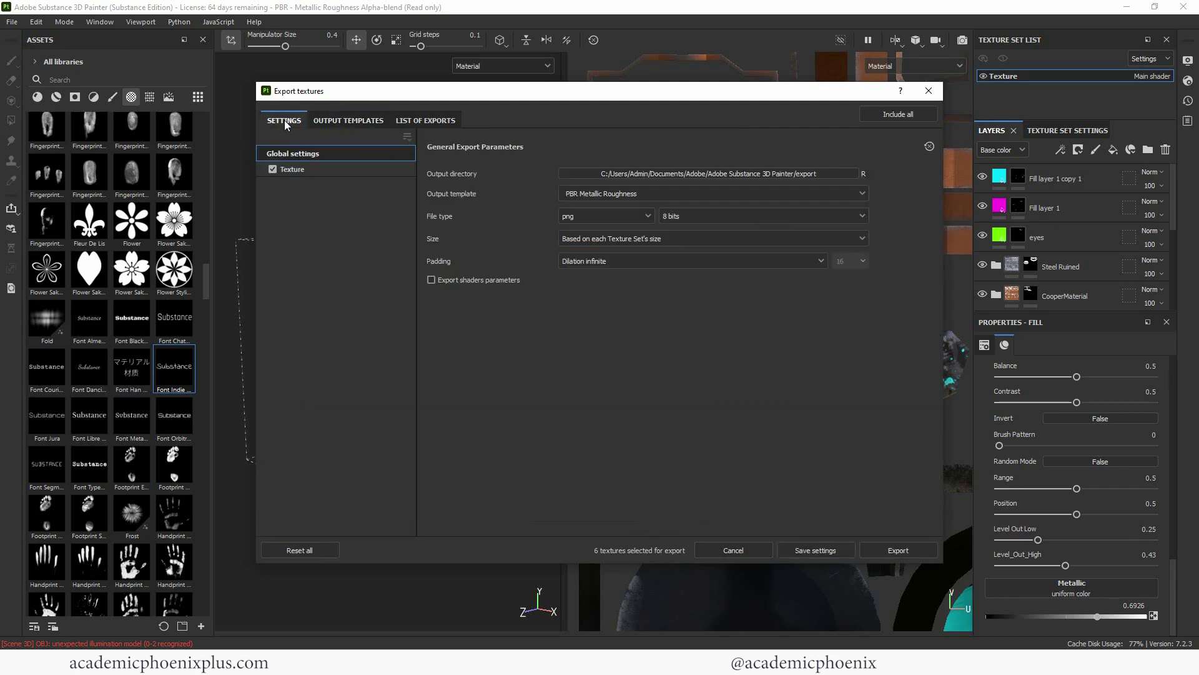
{"action": "left_click", "coordinate": [732, 173]}
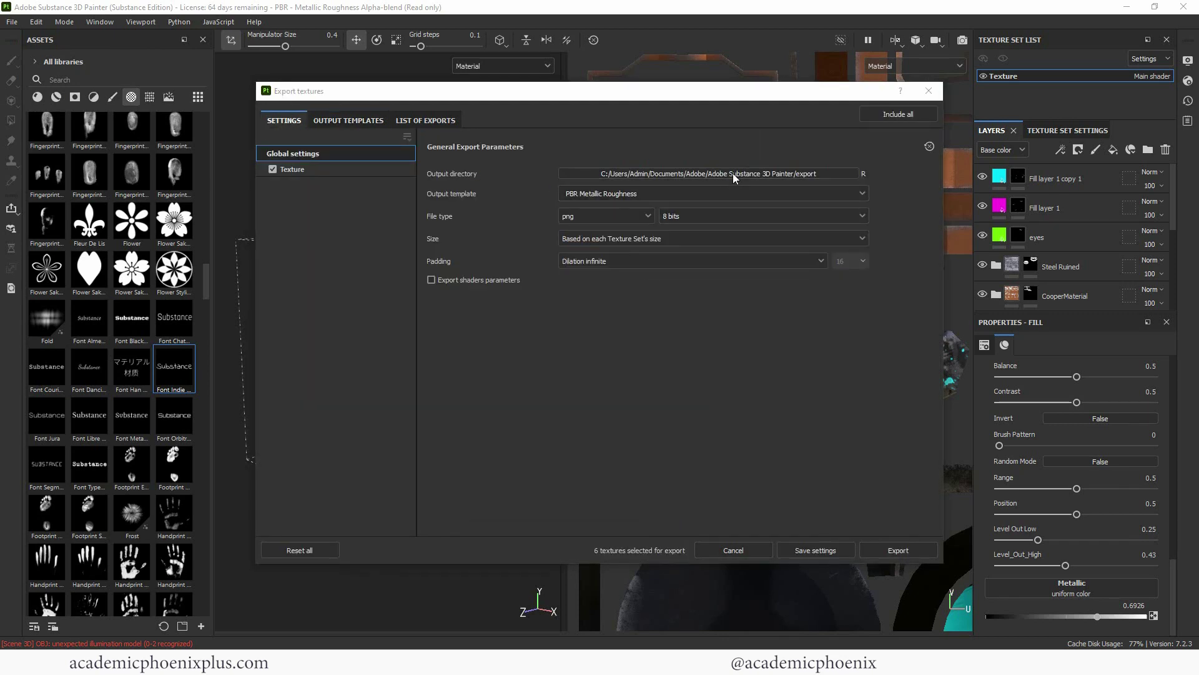
{"action": "scroll", "coordinate": [358, 231], "scroll_direction": "up", "scroll_amount": 5}
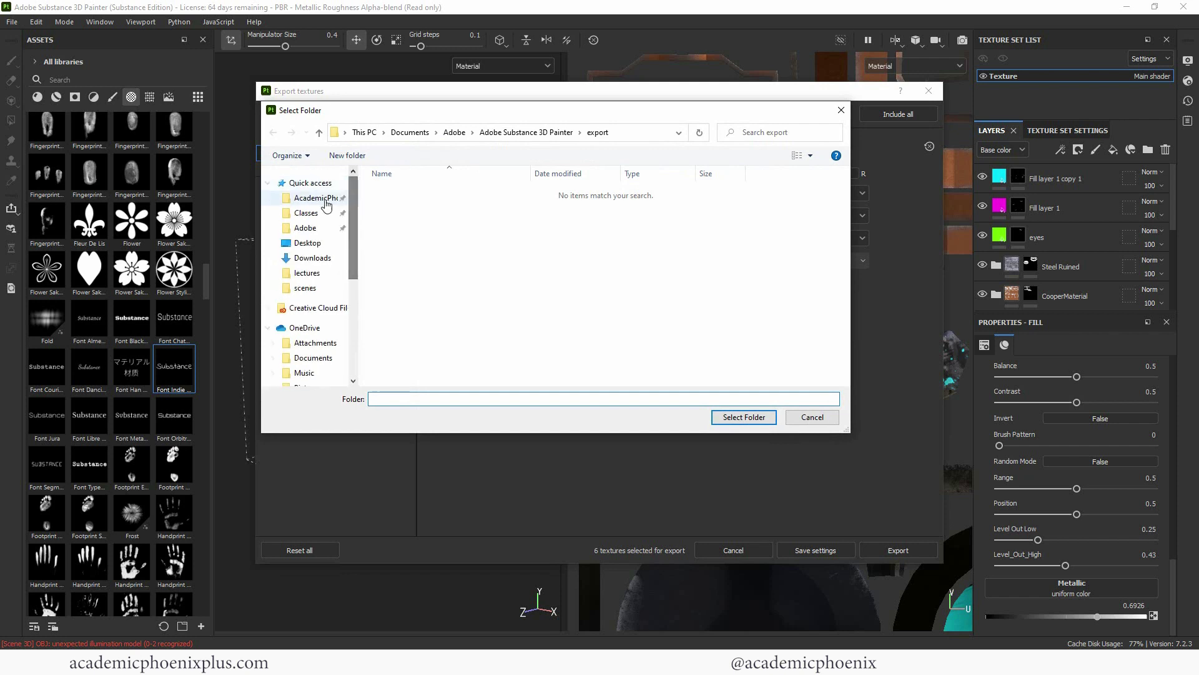
{"action": "left_click", "coordinate": [310, 227]}
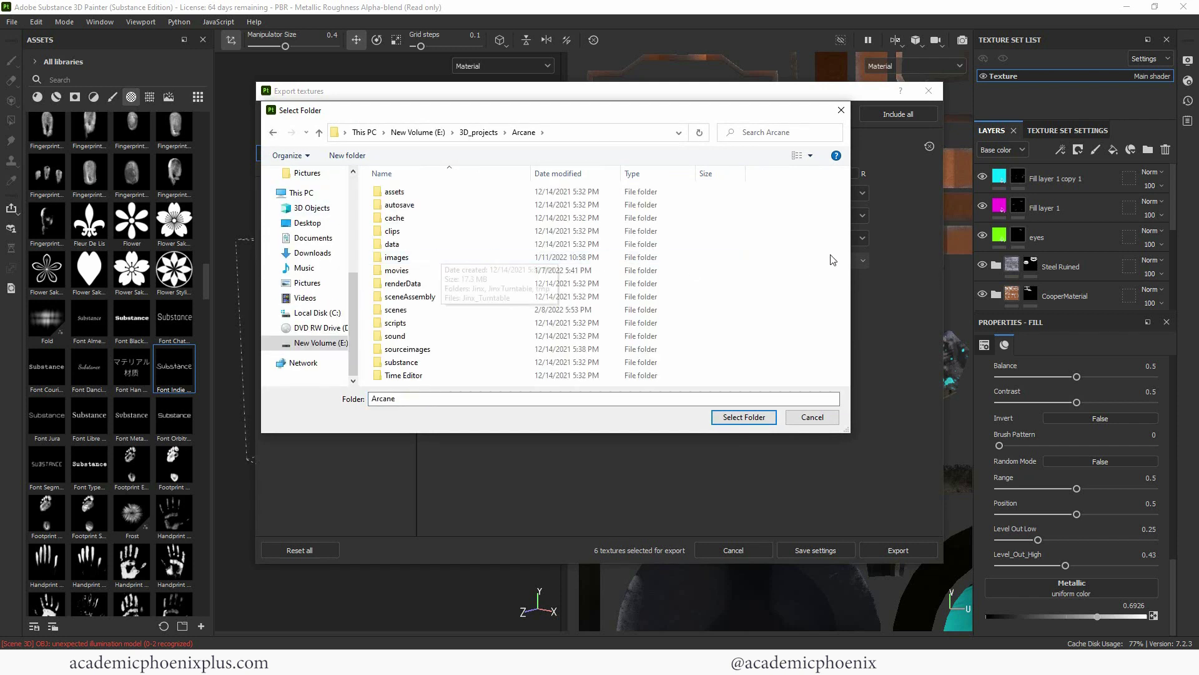
{"action": "double_click", "coordinate": [525, 348]}
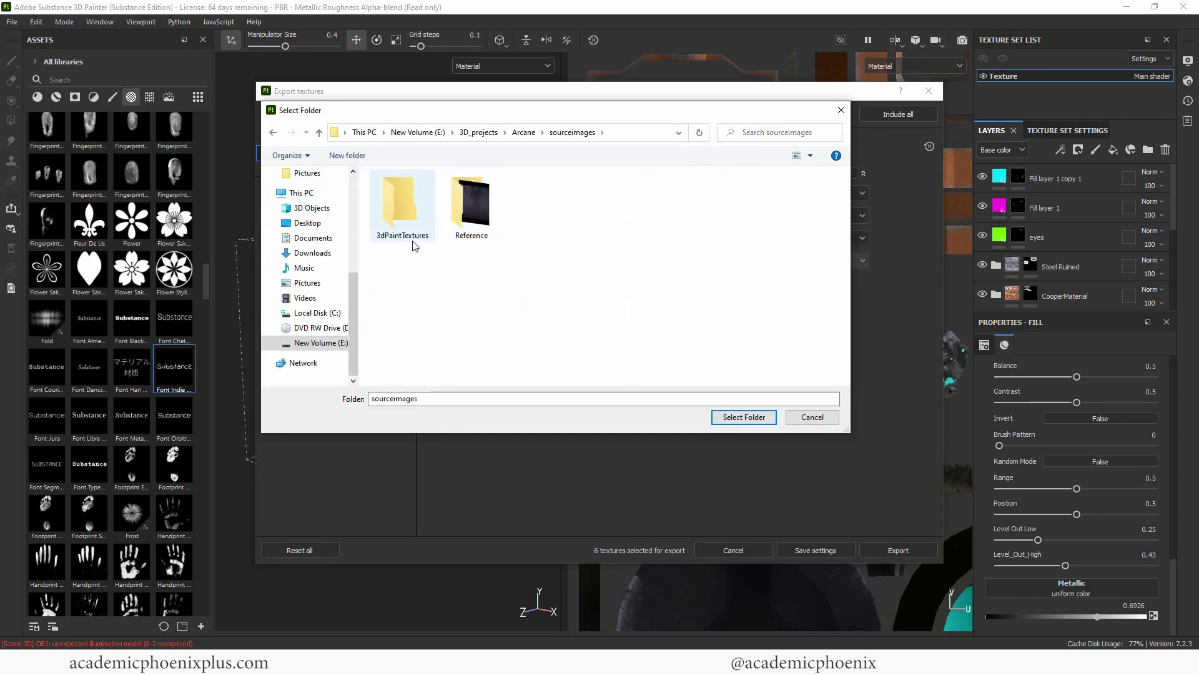
{"action": "left_click", "coordinate": [740, 416]}
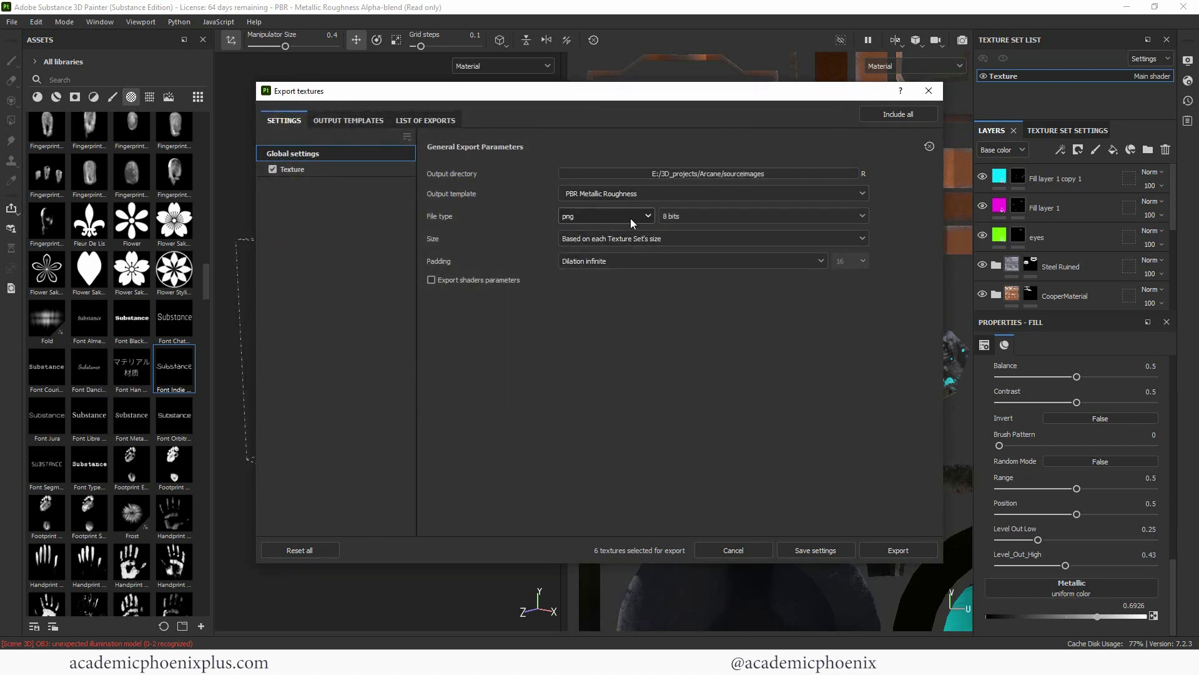
Step: Exclude the height map from the Texture set's output maps and export the remaining maps as 8-bit PNG files
{"action": "left_click", "coordinate": [330, 174]}
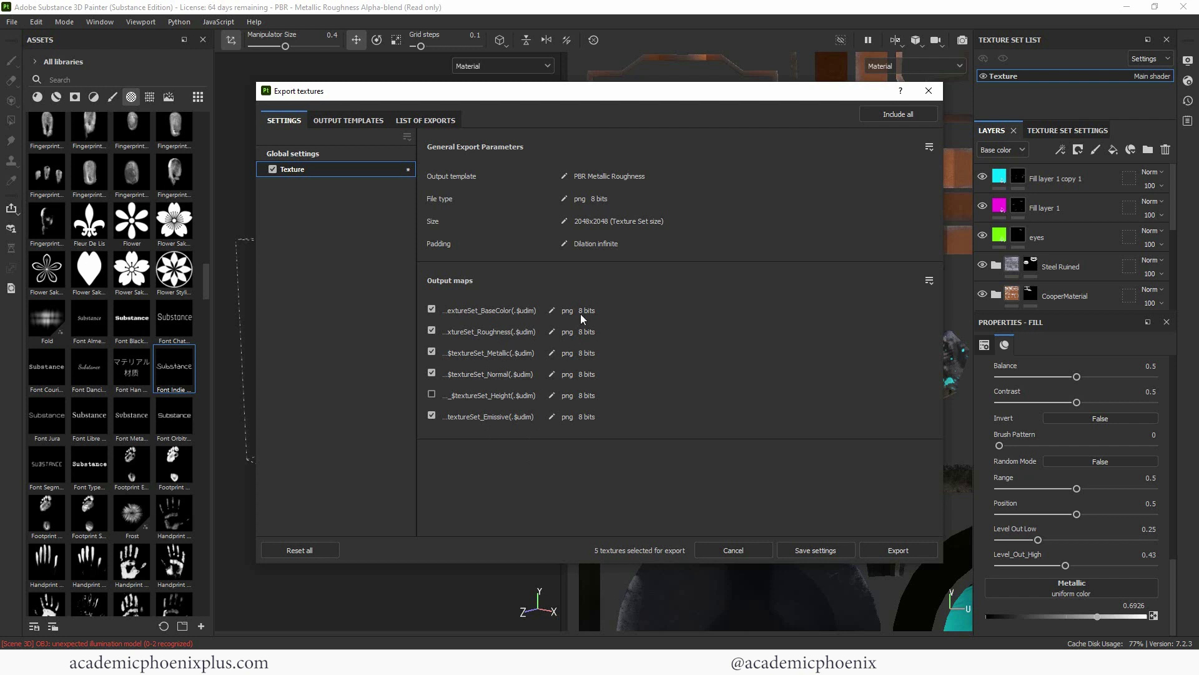
{"action": "left_click", "coordinate": [870, 550]}
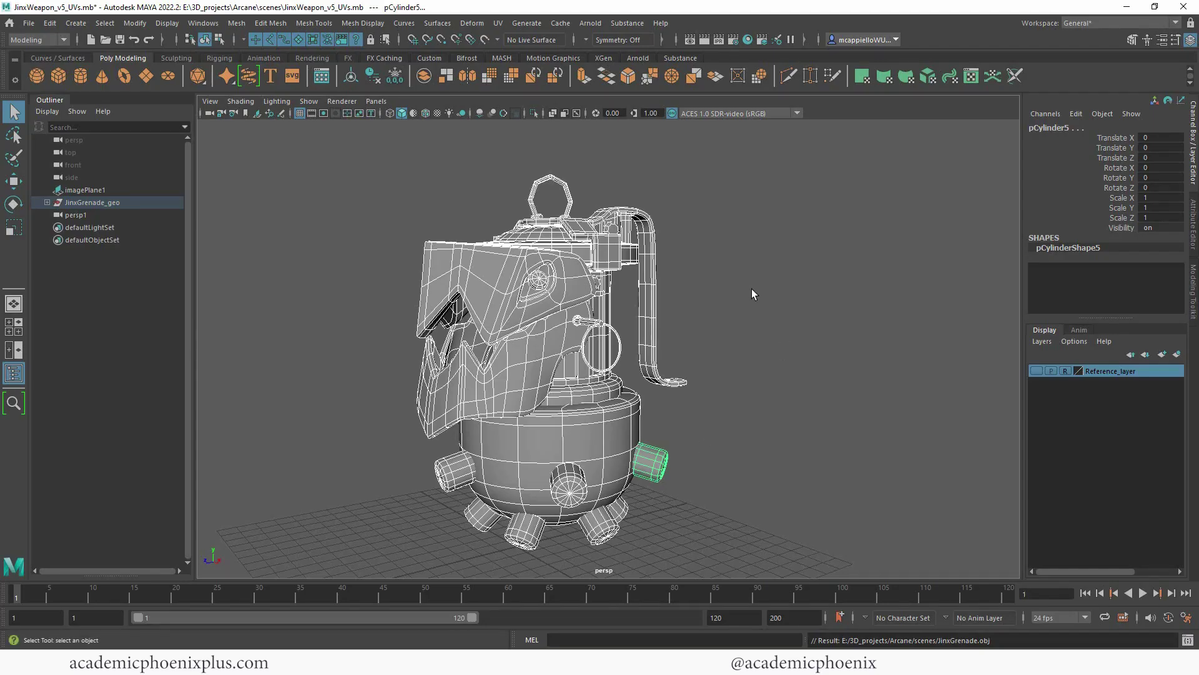
Step: Switch to Maya, assign a new aiStandardSurface material to the selected grenade meshes and show their attributes
{"action": "right_click_drag", "start_coordinate": [578, 261], "coordinate": [662, 579]}
{"action": "key", "text": "ctrl+a"}
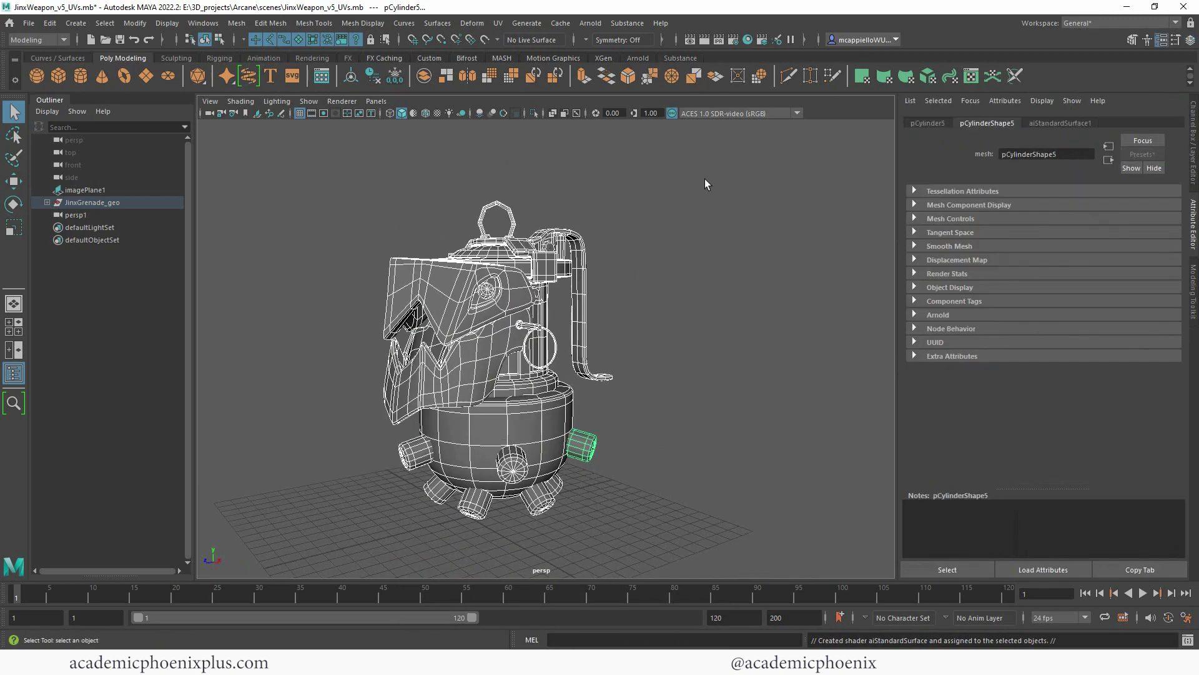
Step: Search the Plug-in Manager for "sub" to check whether the Substance plug-ins are loaded
{"action": "left_click", "coordinate": [683, 59]}
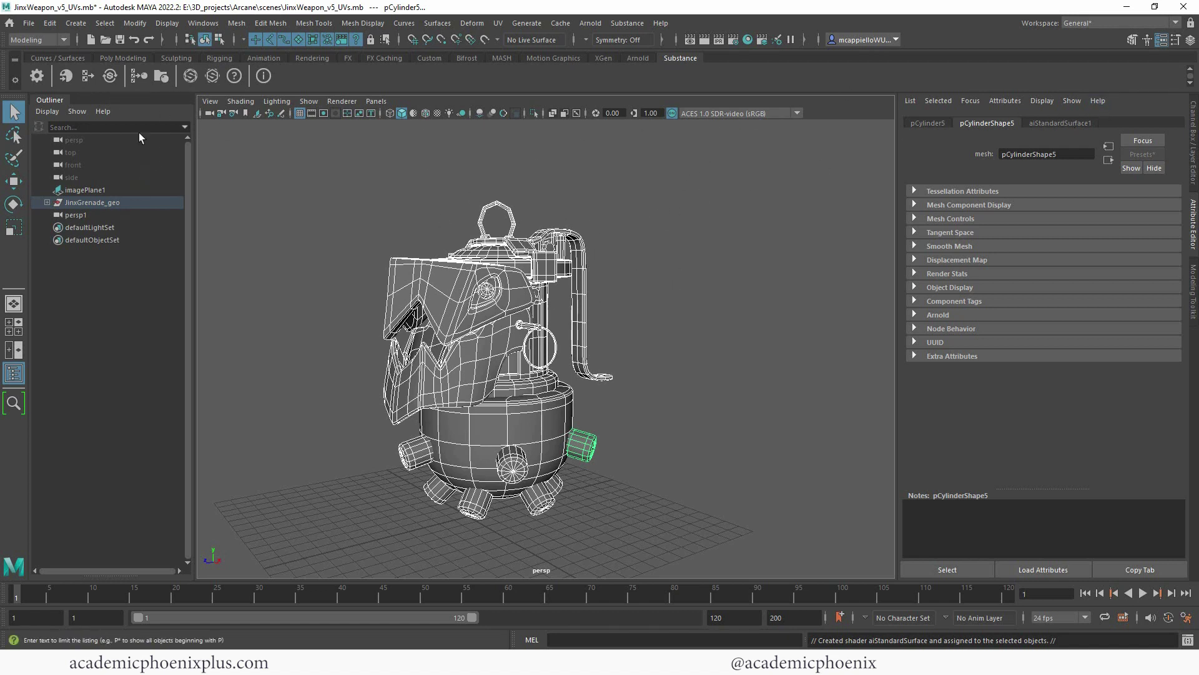
{"action": "left_click", "coordinate": [207, 24]}
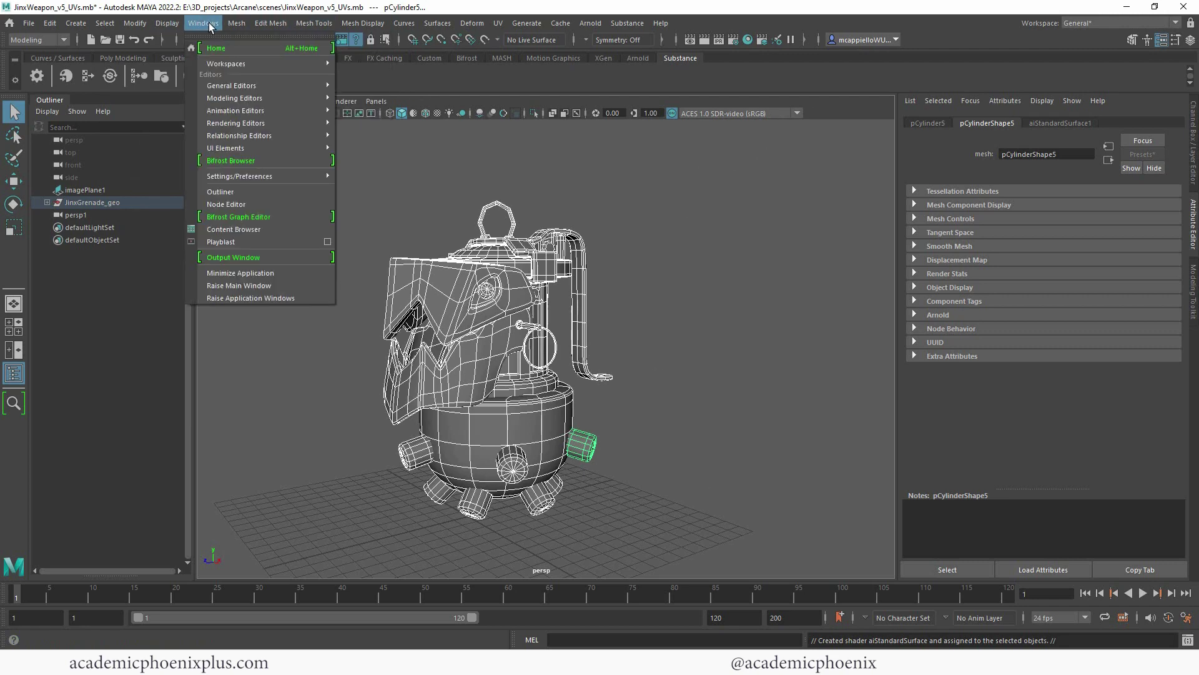
{"action": "mouse_move", "coordinate": [300, 176]}
{"action": "left_click", "coordinate": [400, 267]}
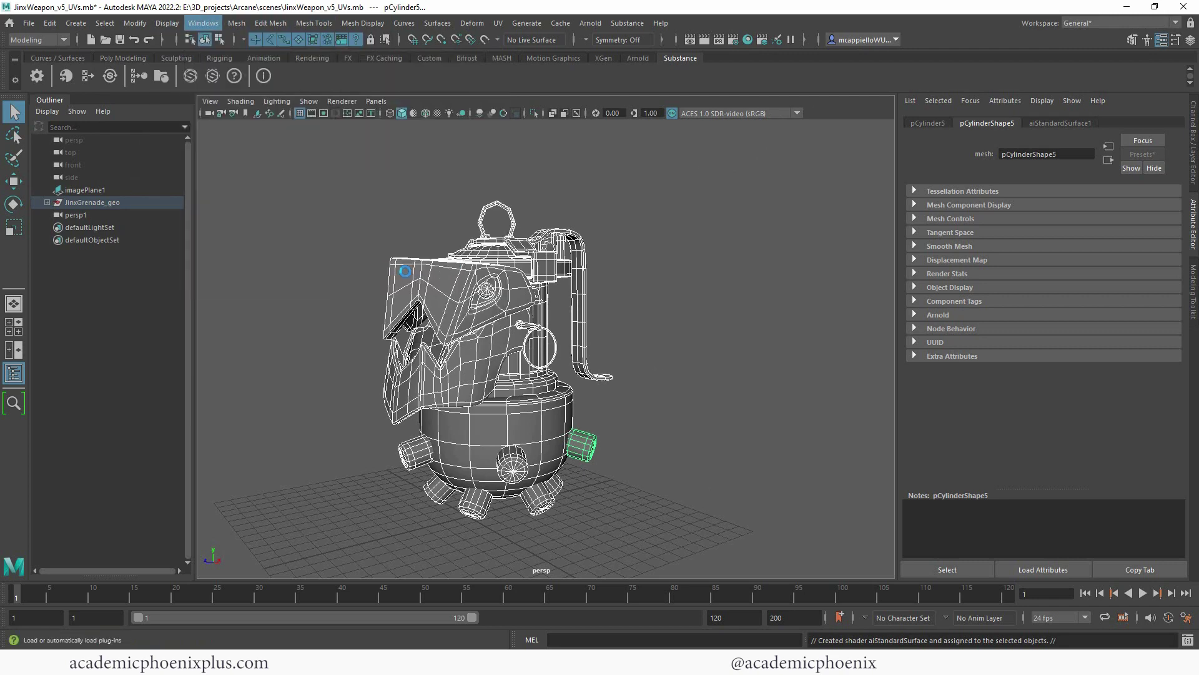
{"action": "left_click", "coordinate": [465, 261]}
{"action": "type", "text": "sub"}
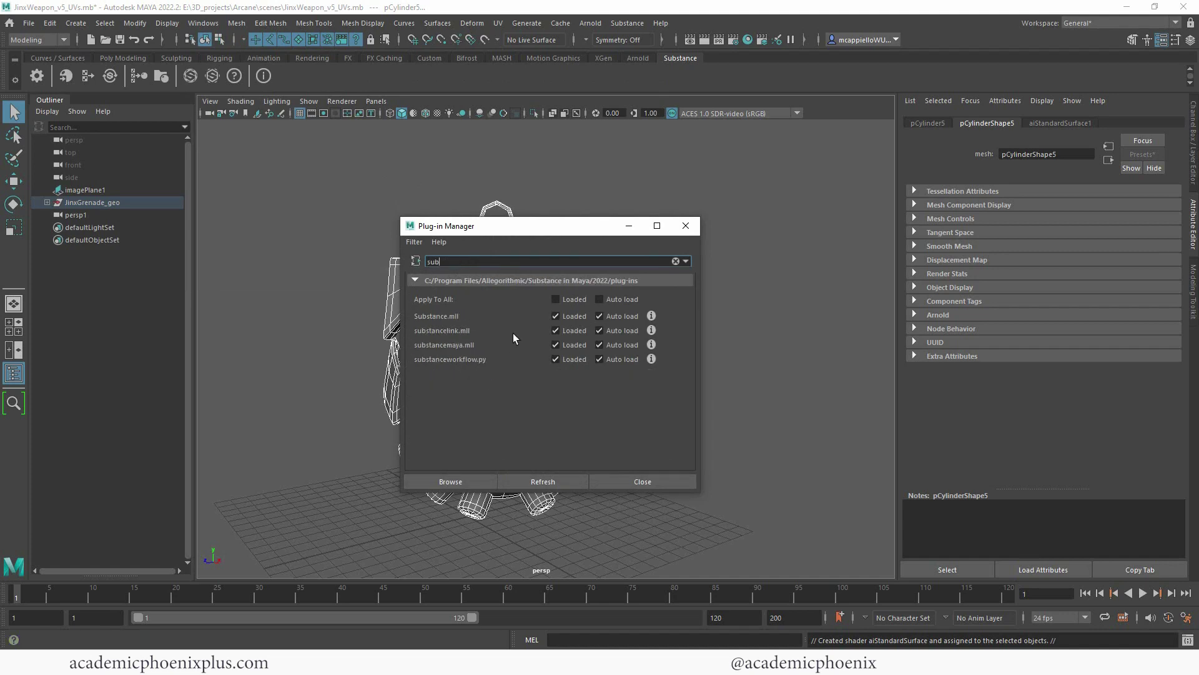
{"action": "left_click", "coordinate": [685, 226]}
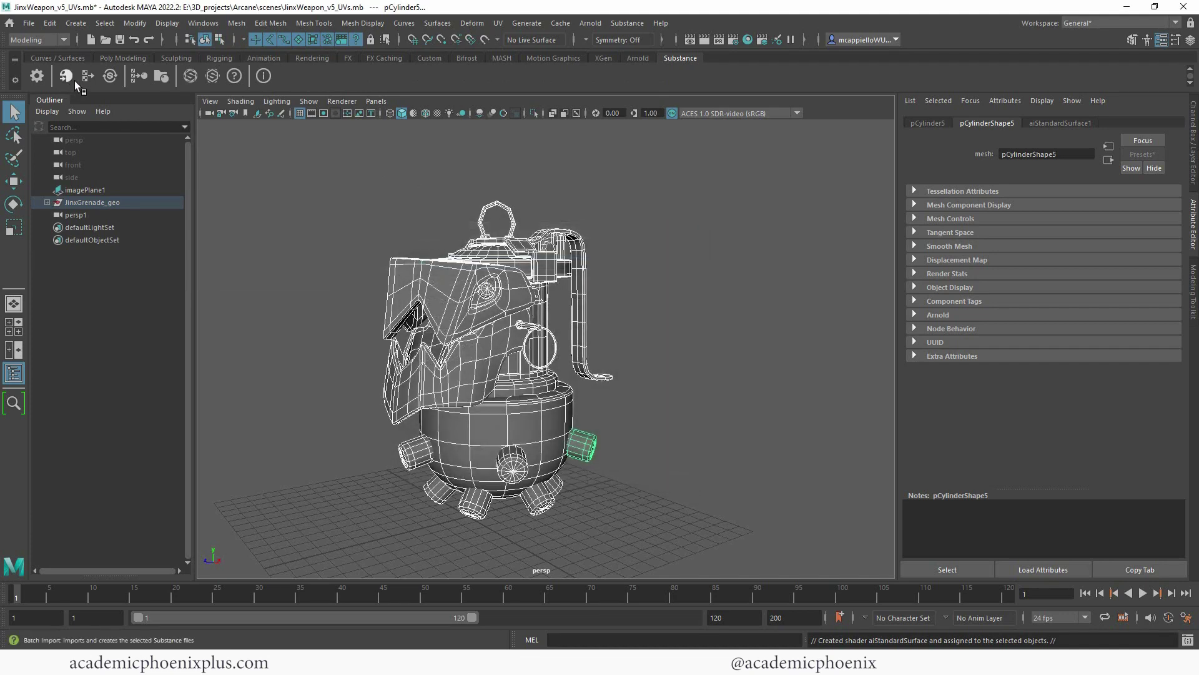
Step: Start applying a Substance workflow to image maps, with Standard Surface as the workflow
{"action": "left_click", "coordinate": [137, 77]}
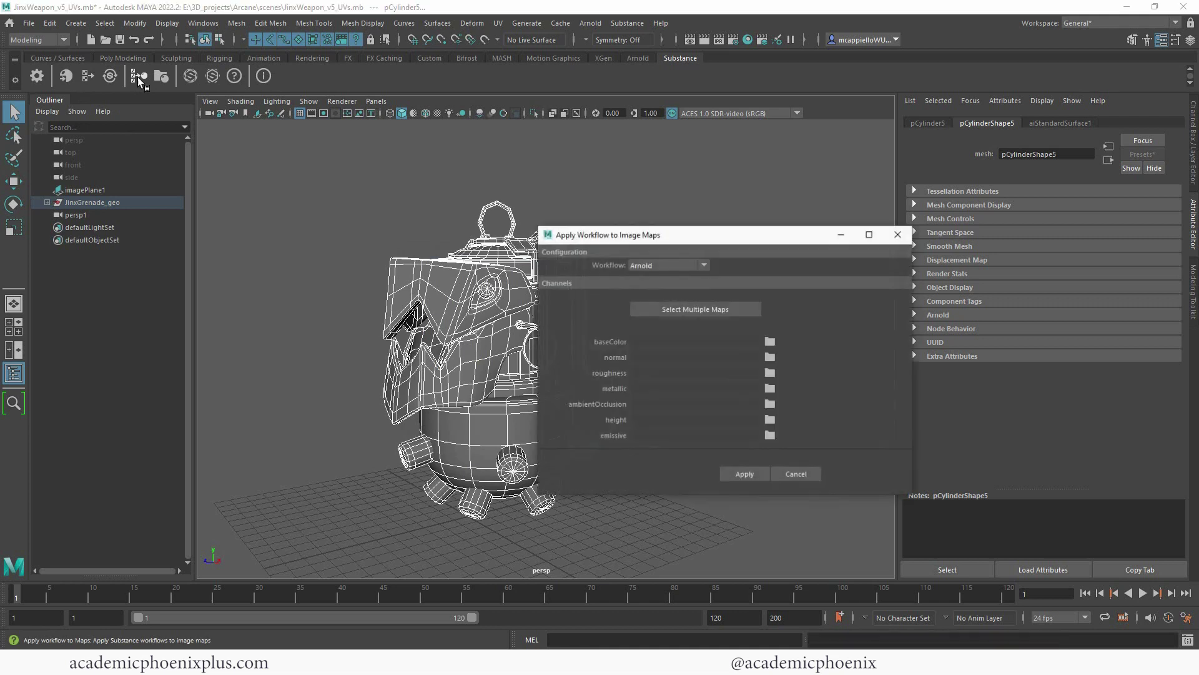
{"action": "left_click", "coordinate": [660, 266]}
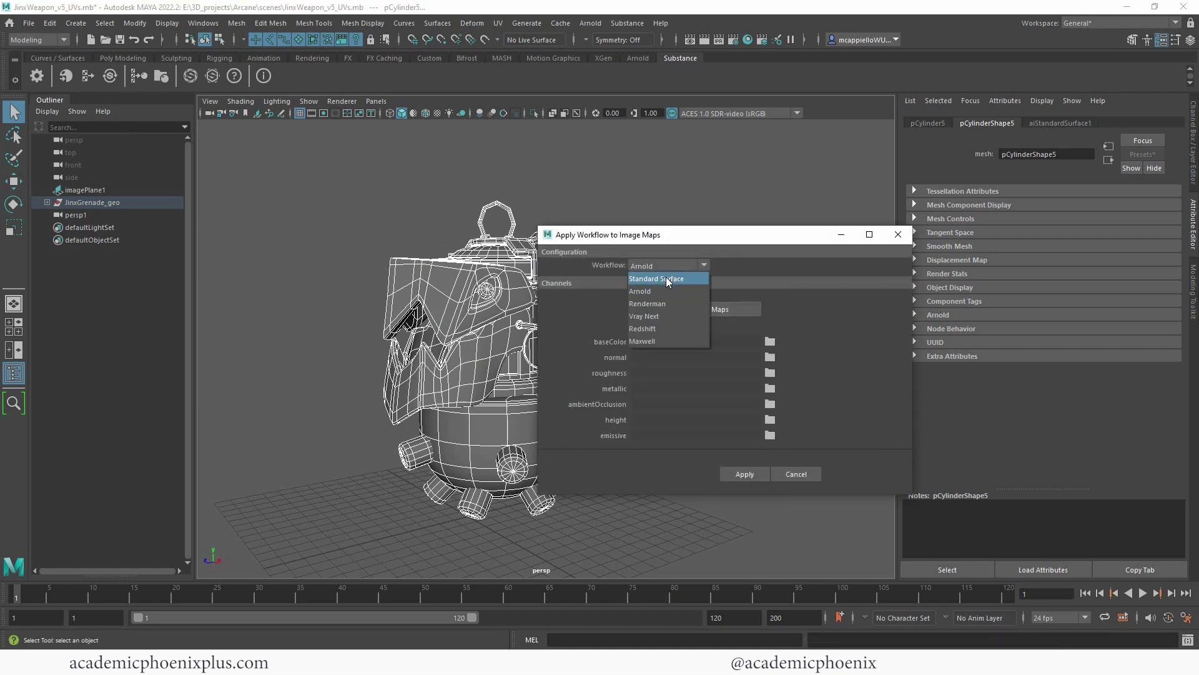
{"action": "left_click", "coordinate": [666, 276]}
{"action": "left_click", "coordinate": [668, 268]}
{"action": "left_click", "coordinate": [668, 269]}
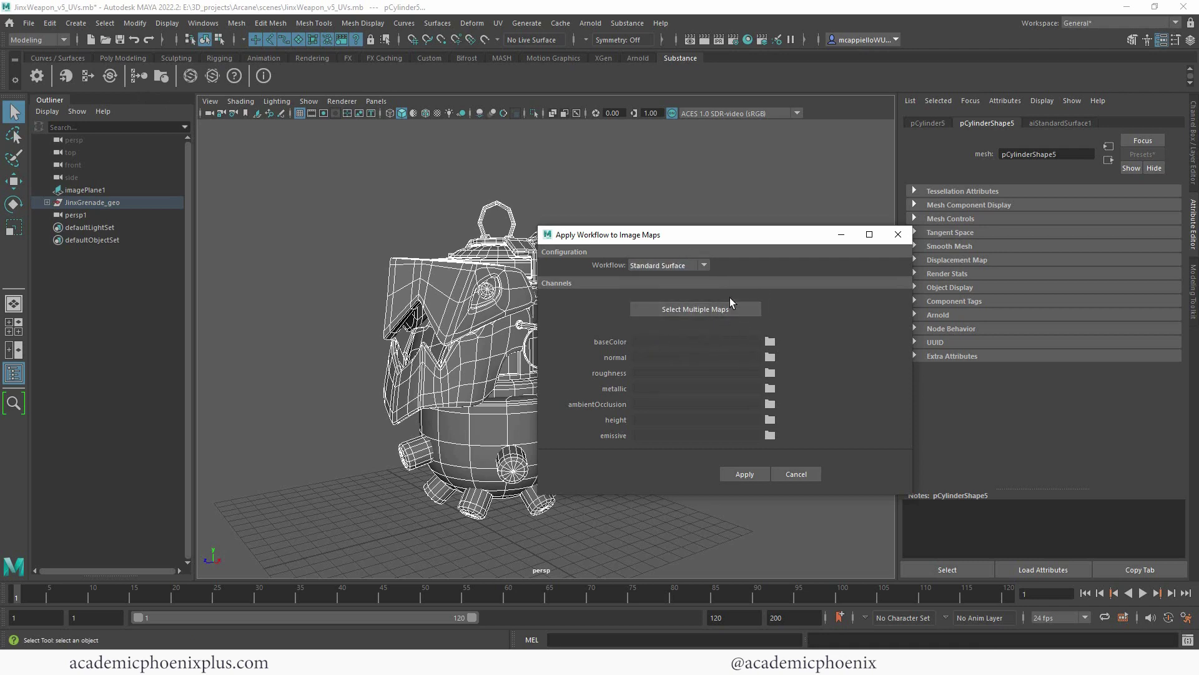
Step: Load the JinxGrenade BaseColor, Emissive, Metallic, Normal and Roughness maps from Arcane's sourceimages folder and apply the workflow
{"action": "left_click", "coordinate": [699, 309]}
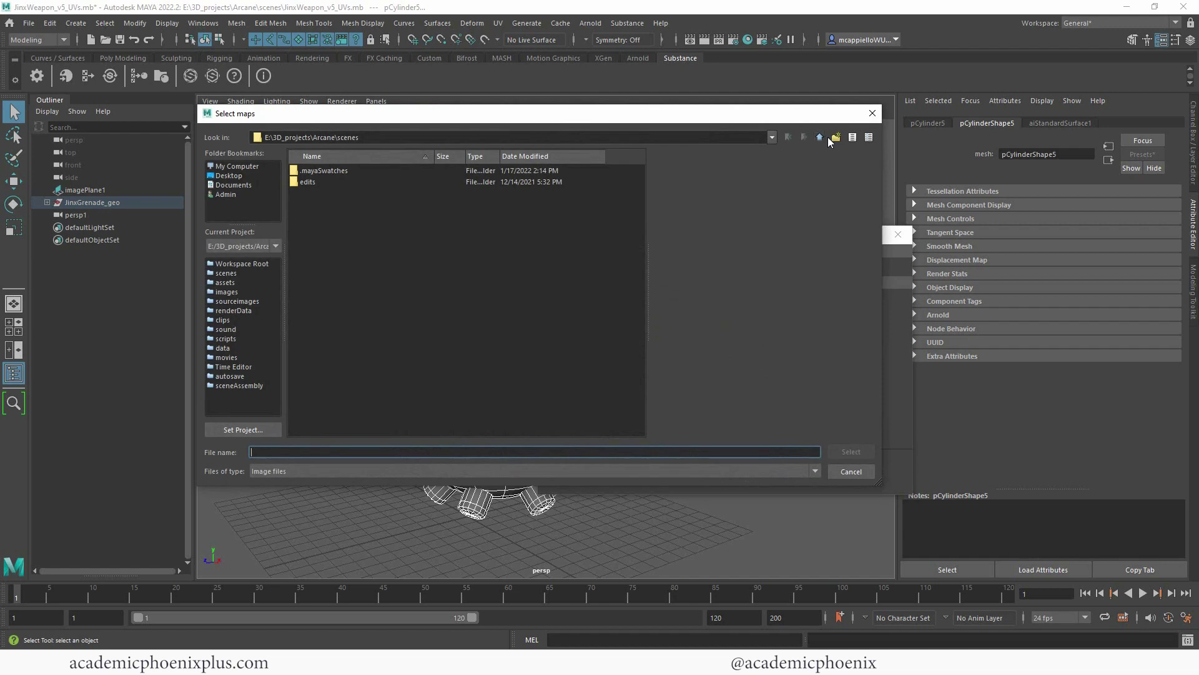
{"action": "left_click", "coordinate": [820, 138]}
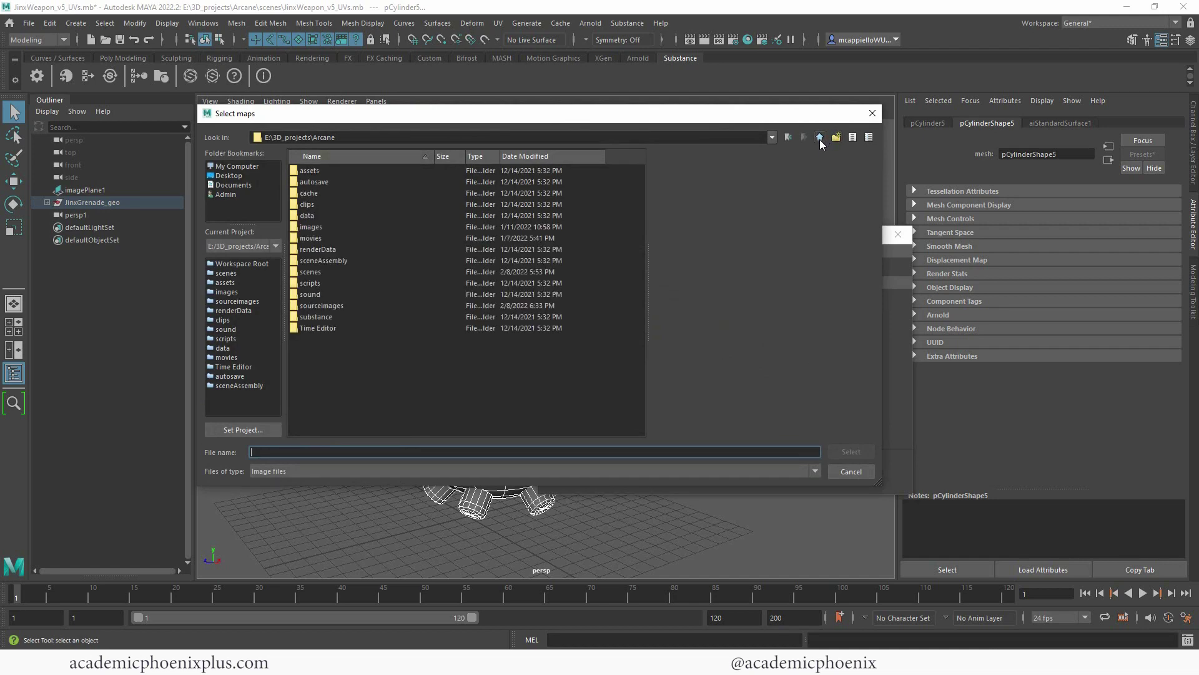
{"action": "double_click", "coordinate": [328, 307]}
{"action": "left_click", "coordinate": [387, 216]}
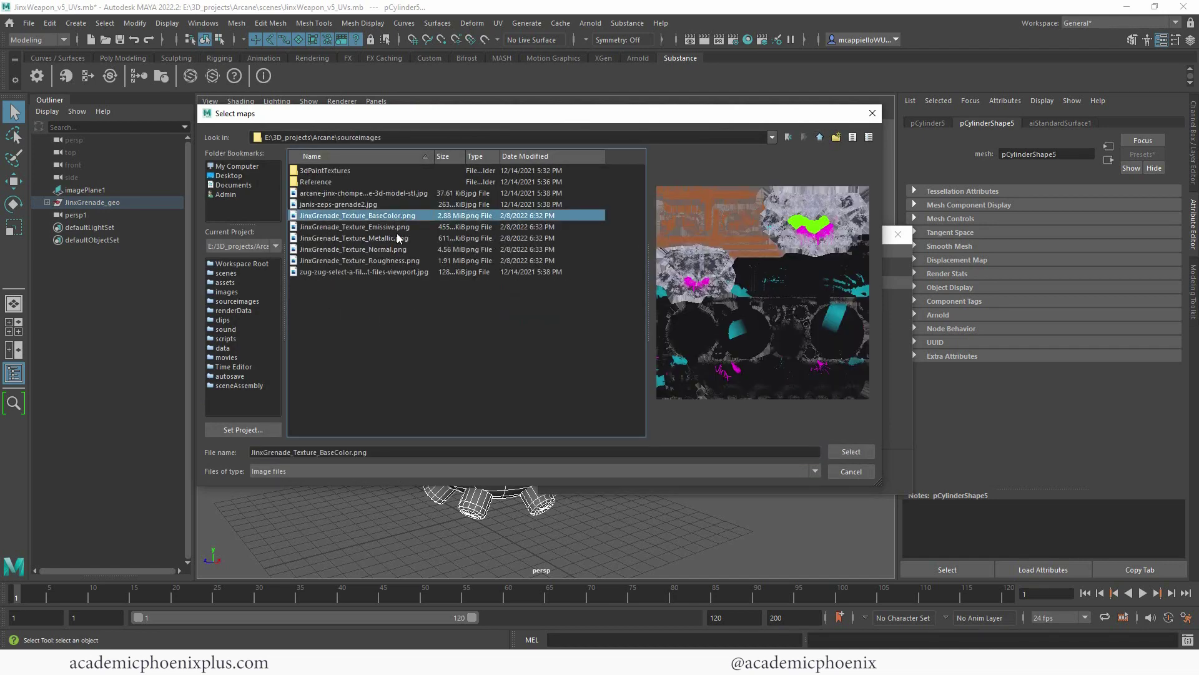
{"action": "left_click", "coordinate": [400, 260], "text": "shift"}
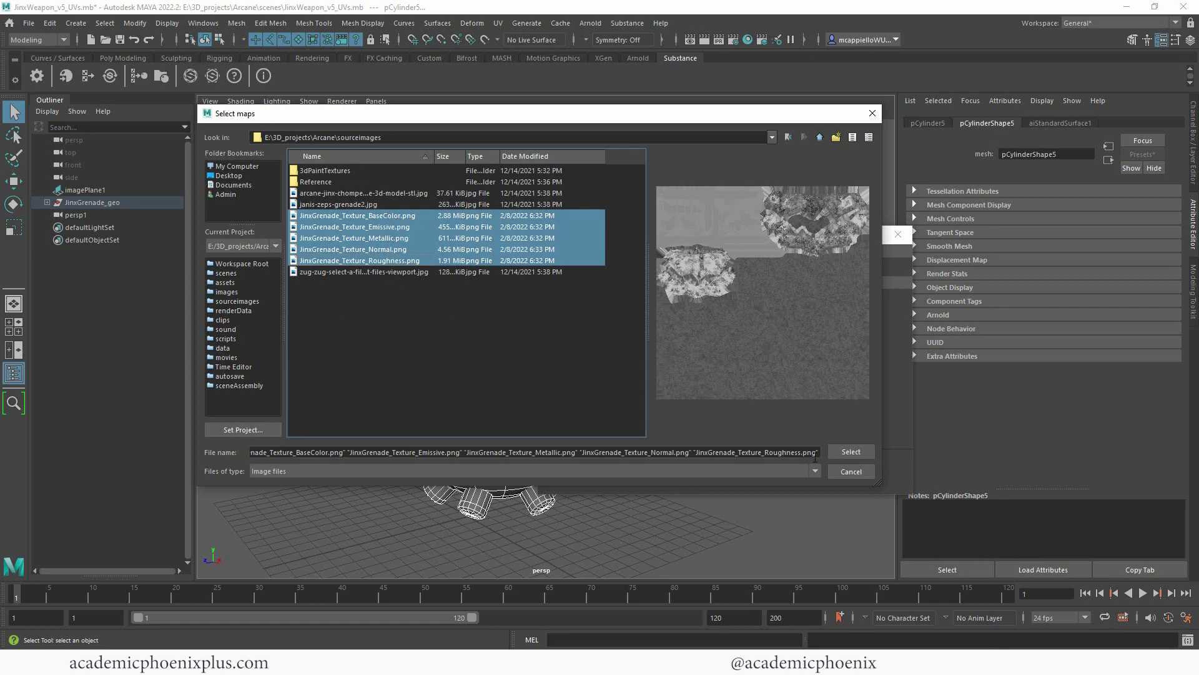
{"action": "left_click", "coordinate": [850, 452]}
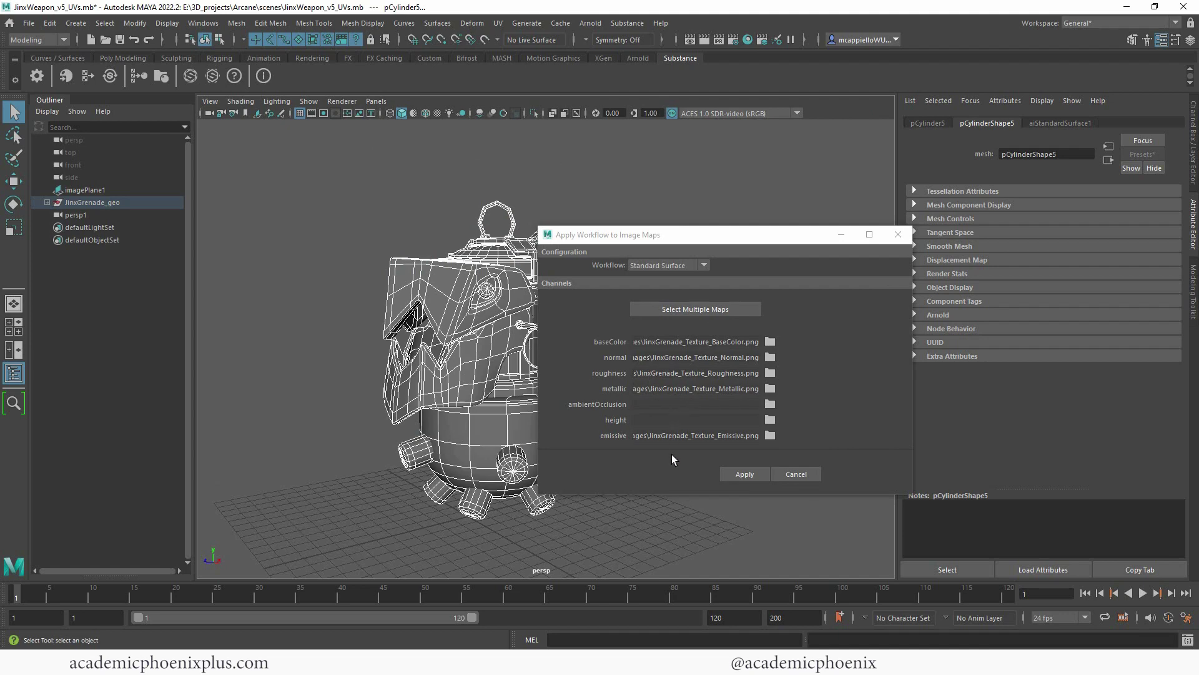
{"action": "left_click", "coordinate": [739, 474]}
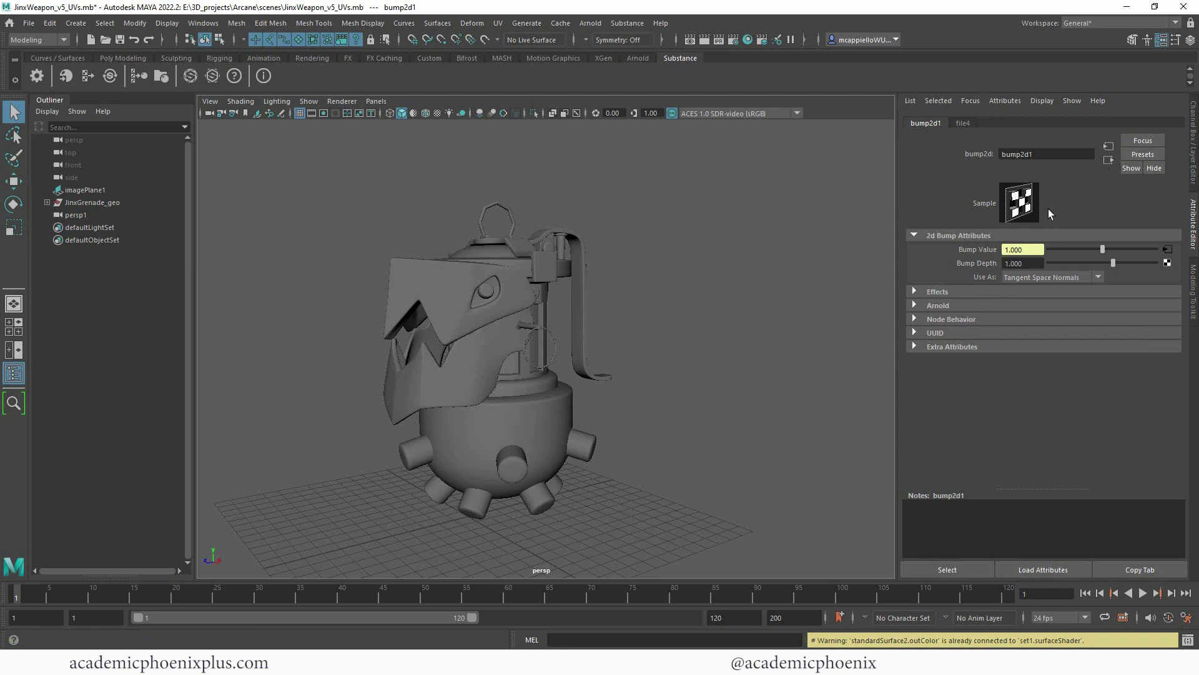
Step: Examine the bump node's Arnold options and the normal map file's color space and Color Balance settings
{"action": "left_click", "coordinate": [958, 306]}
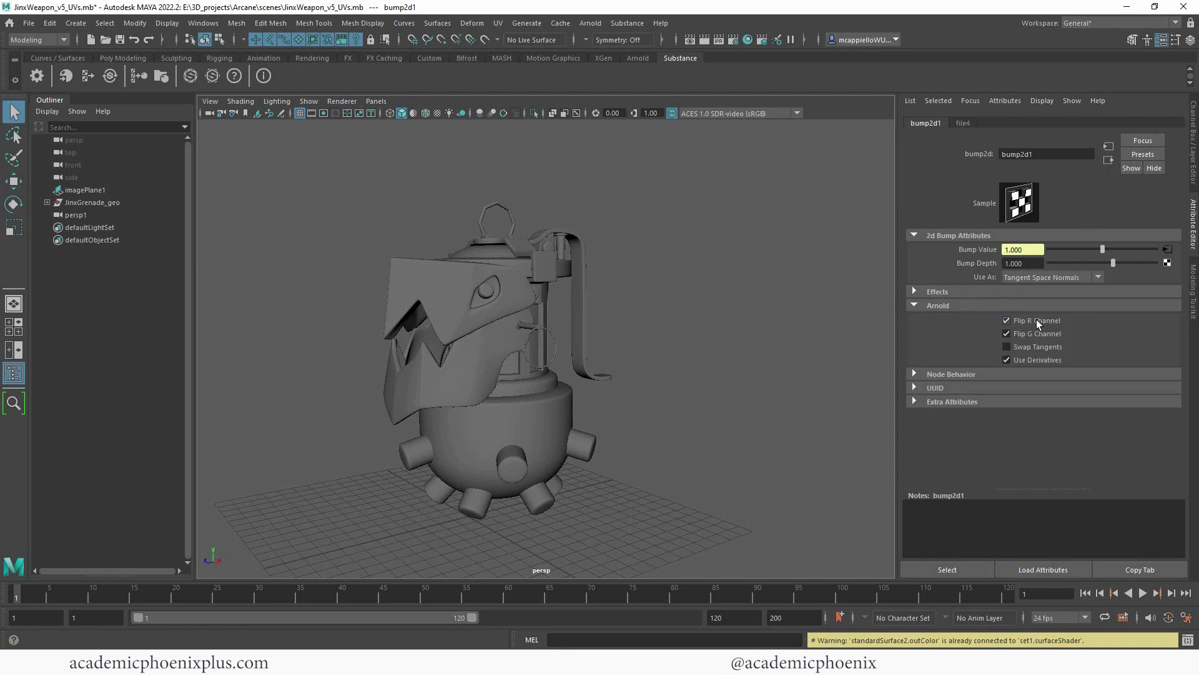
{"action": "left_click", "coordinate": [1167, 249]}
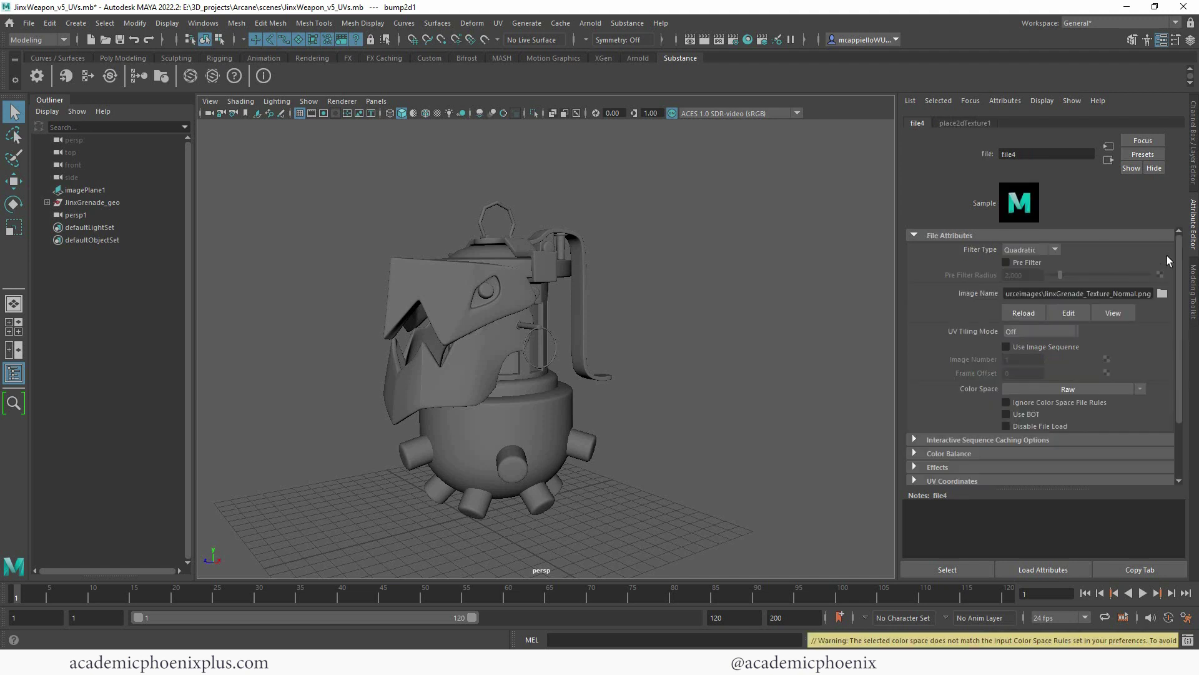
{"action": "left_click", "coordinate": [950, 459]}
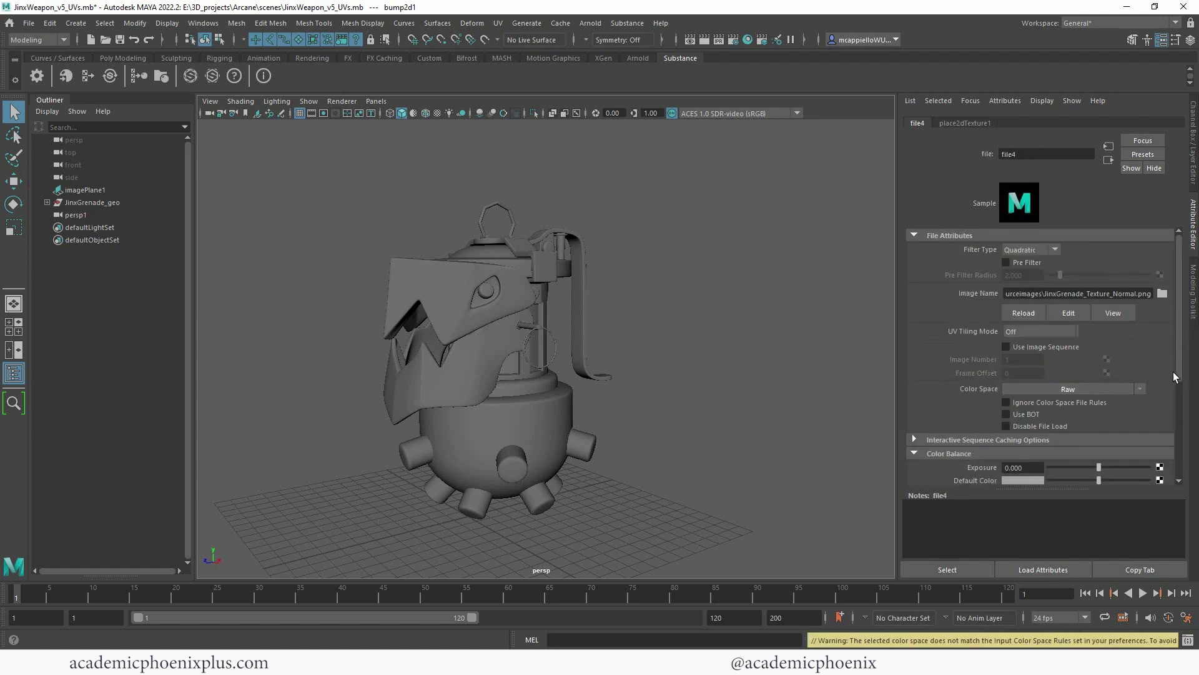
{"action": "left_click_drag", "start_coordinate": [1181, 369], "coordinate": [1179, 447]}
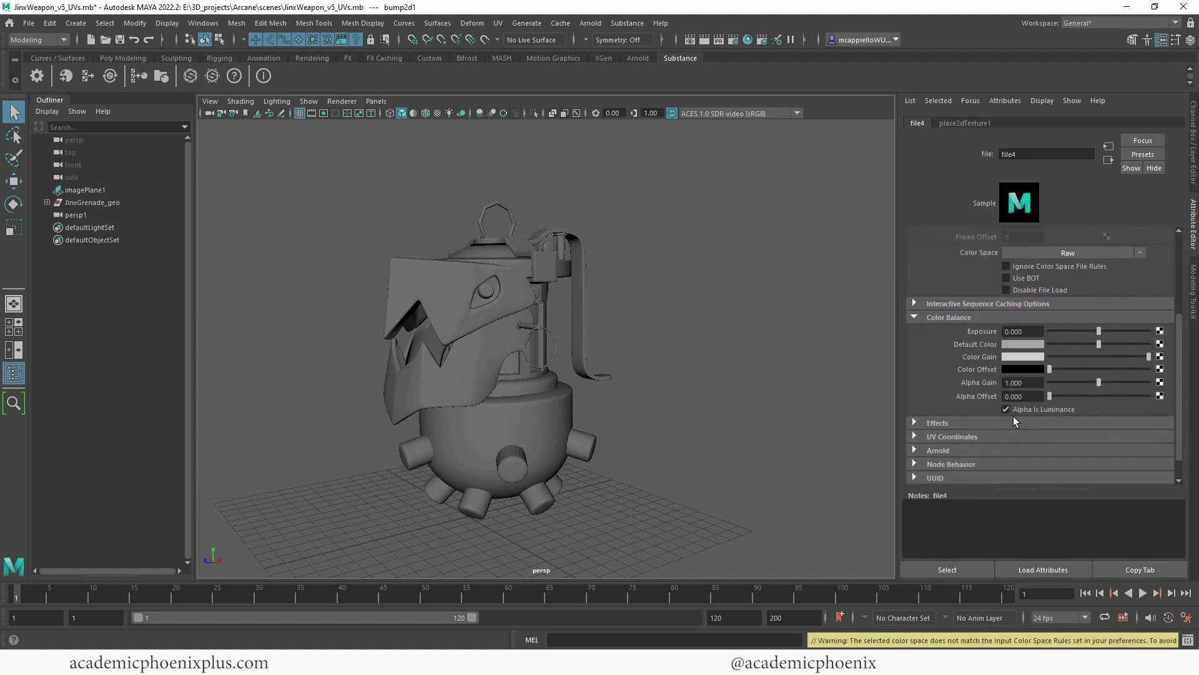
{"action": "left_click", "coordinate": [1107, 160]}
{"action": "left_click", "coordinate": [1109, 161]}
Step: Select all the grenade meshes, assign the existing standardSurface2 material to them, and display the model with textures
{"action": "left_click", "coordinate": [724, 268]}
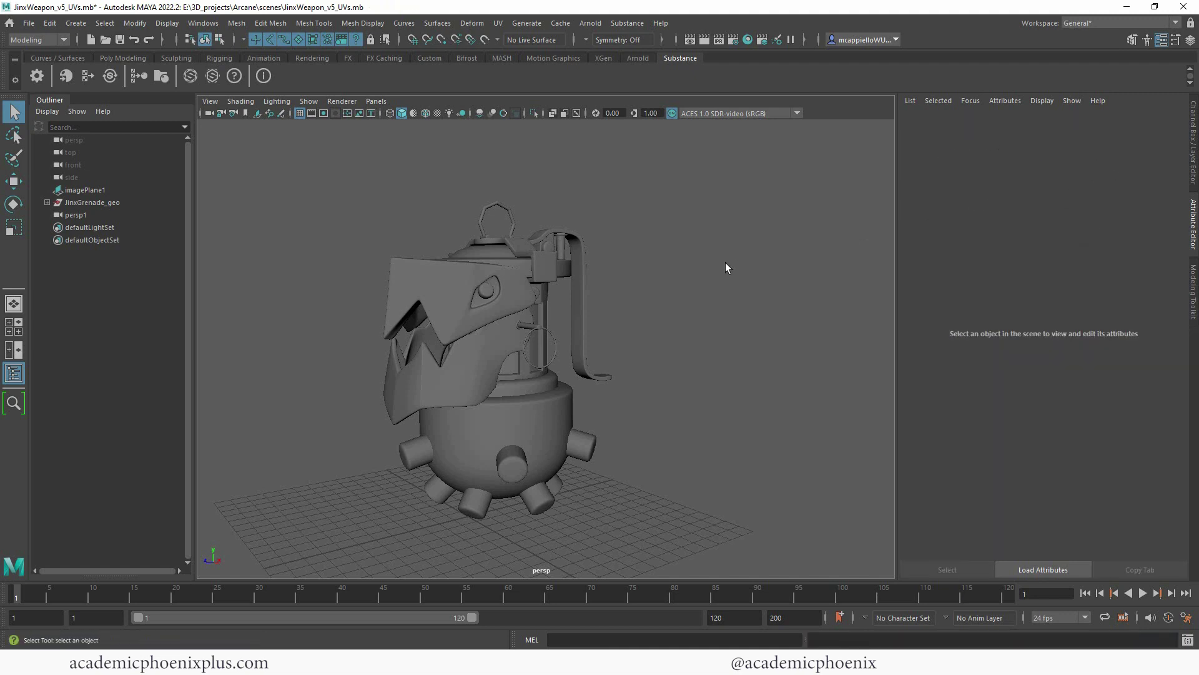
{"action": "left_click_drag", "start_coordinate": [310, 149], "coordinate": [709, 509]}
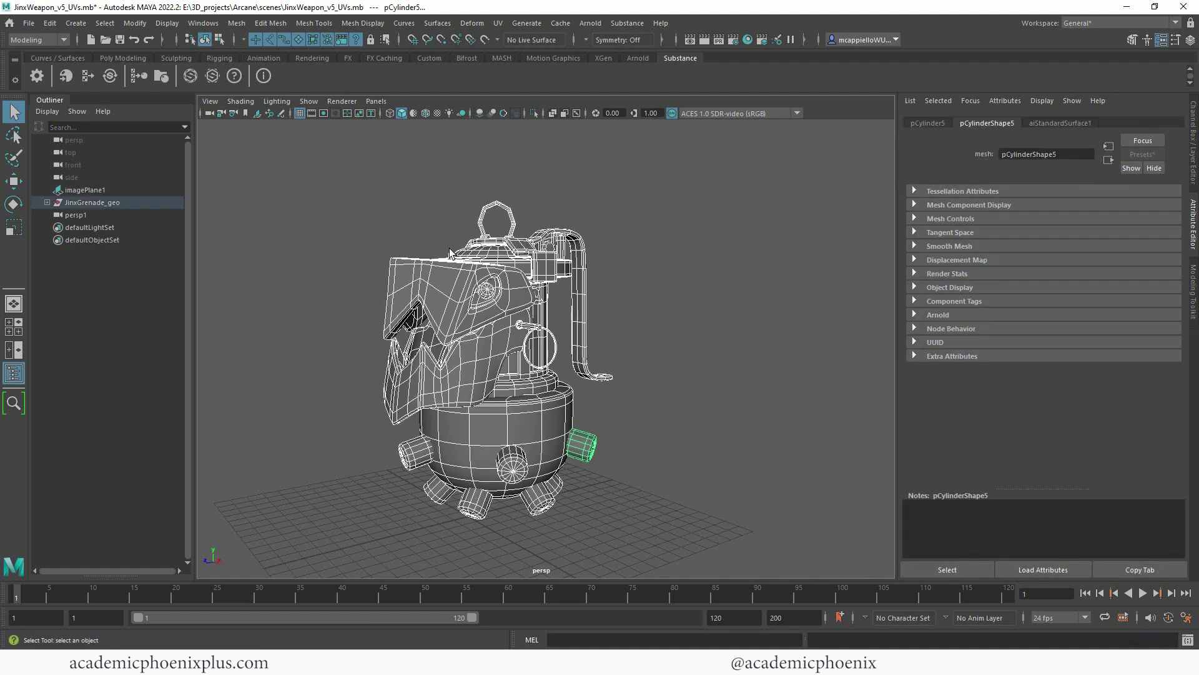
{"action": "right_click_drag", "start_coordinate": [470, 276], "coordinate": [569, 647]}
{"action": "key", "text": "6"}
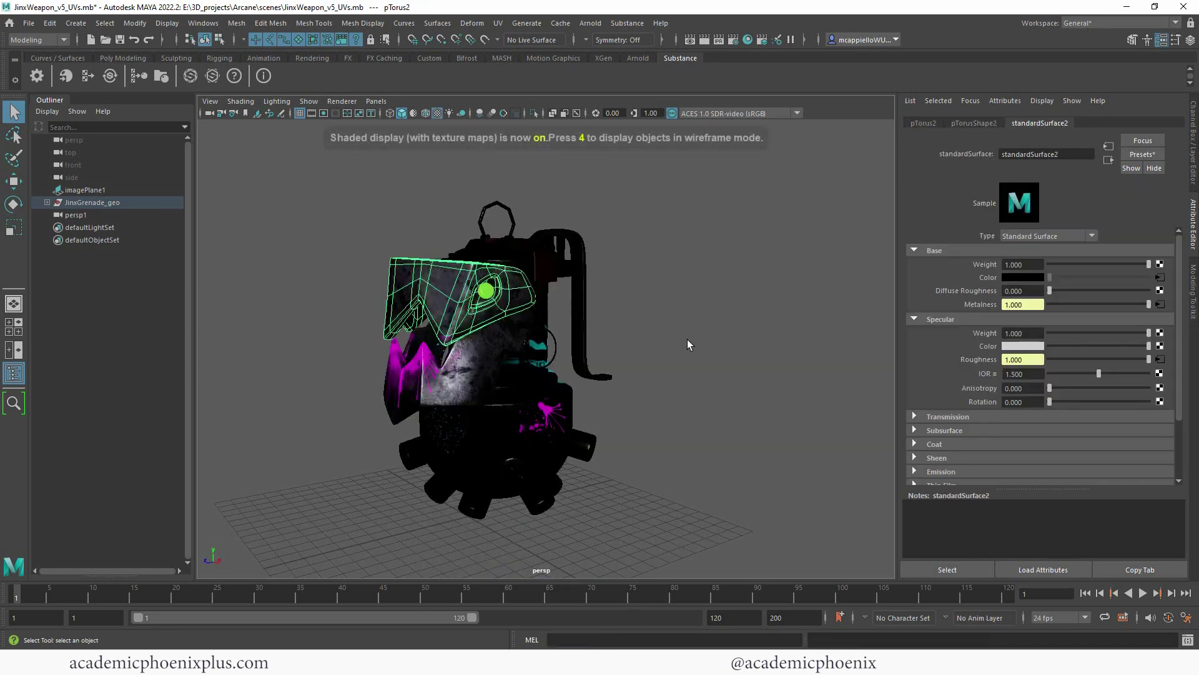
{"action": "left_click", "coordinate": [647, 340]}
{"action": "left_click_drag", "start_coordinate": [647, 340], "coordinate": [600, 354], "text": "alt"}
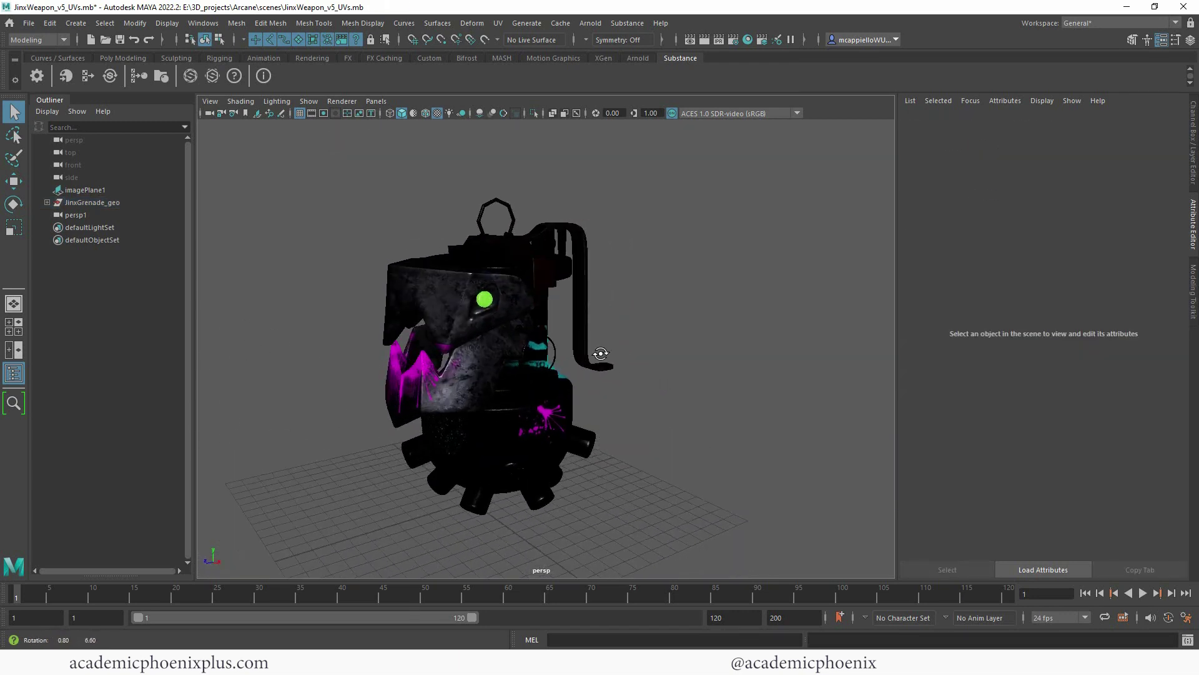
Step: Create a polygon disc and scale it up into a wide ground surface beneath the grenade
{"action": "left_click", "coordinate": [122, 58]}
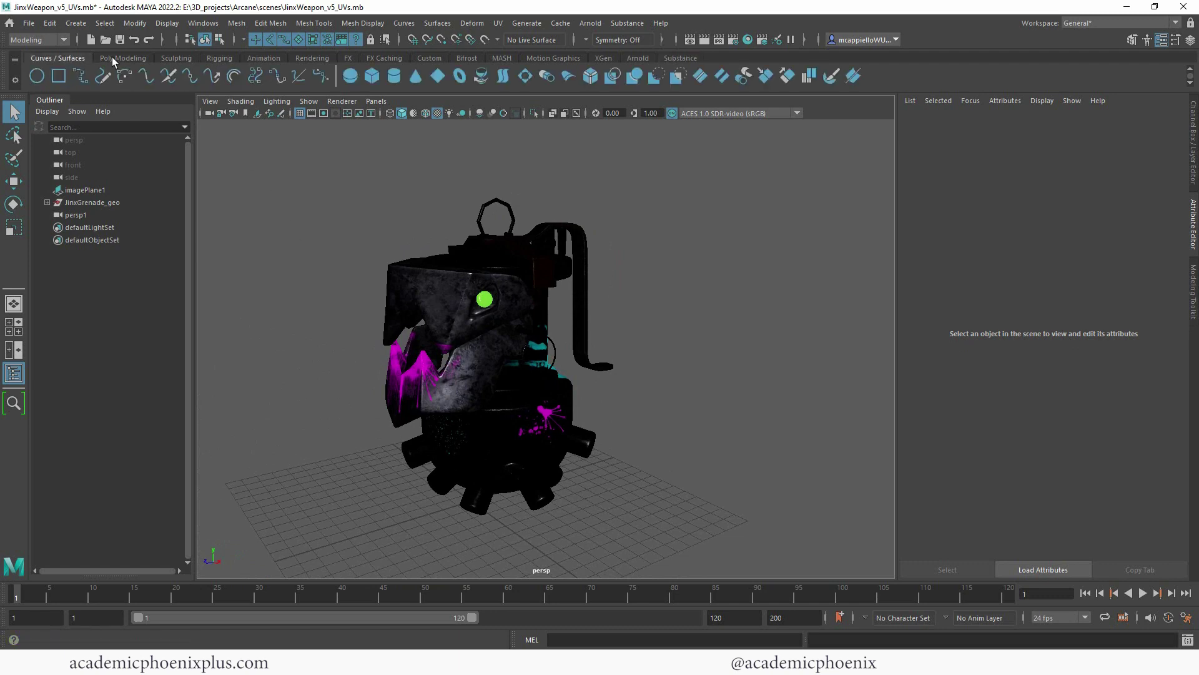
{"action": "left_click", "coordinate": [163, 79]}
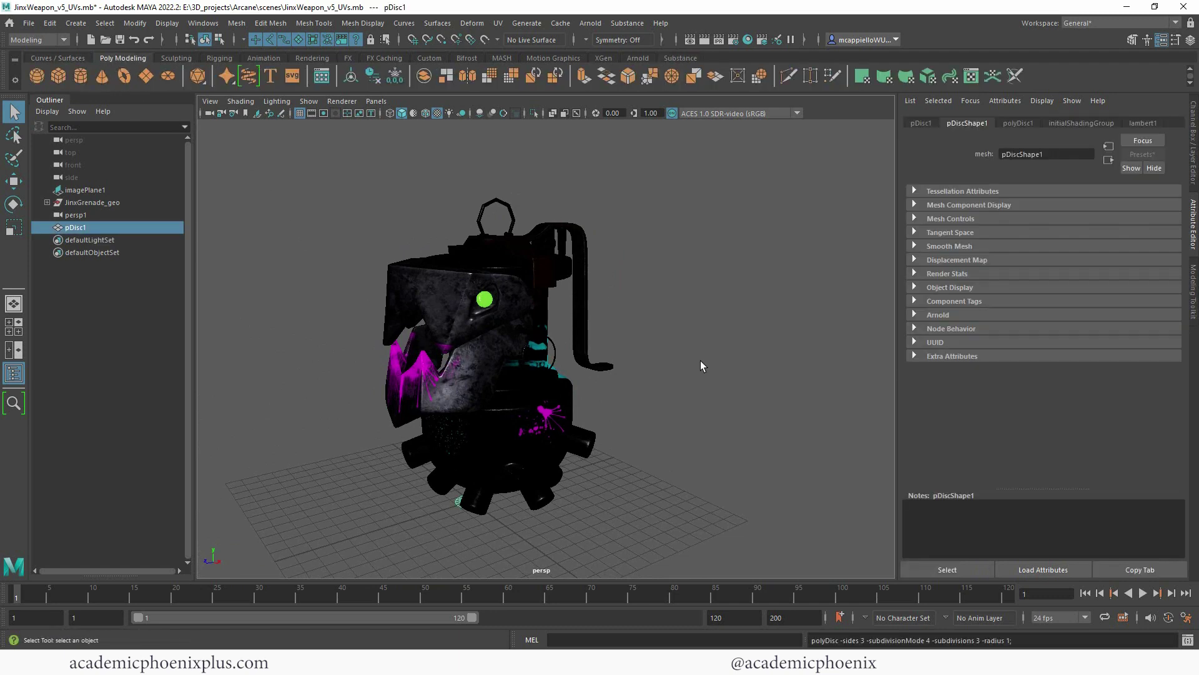
{"action": "left_click_drag", "start_coordinate": [700, 366], "coordinate": [605, 398], "text": "alt"}
{"action": "key", "text": "r"}
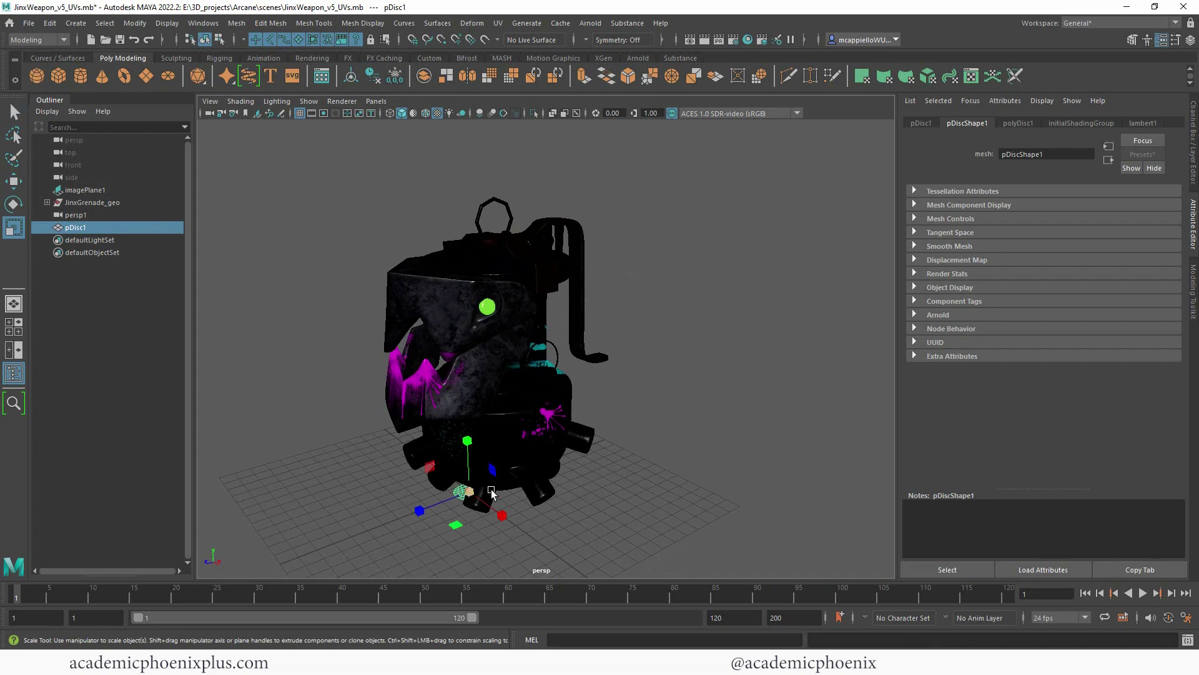
{"action": "left_click_drag", "start_coordinate": [469, 491], "coordinate": [824, 424]}
{"action": "left_click_drag", "start_coordinate": [603, 225], "coordinate": [647, 220], "text": "alt"}
Step: Add an Arnold Physical Sky and set the sky dome light's intensity to 1.5
{"action": "left_click", "coordinate": [590, 23]}
{"action": "mouse_move", "coordinate": [625, 88]}
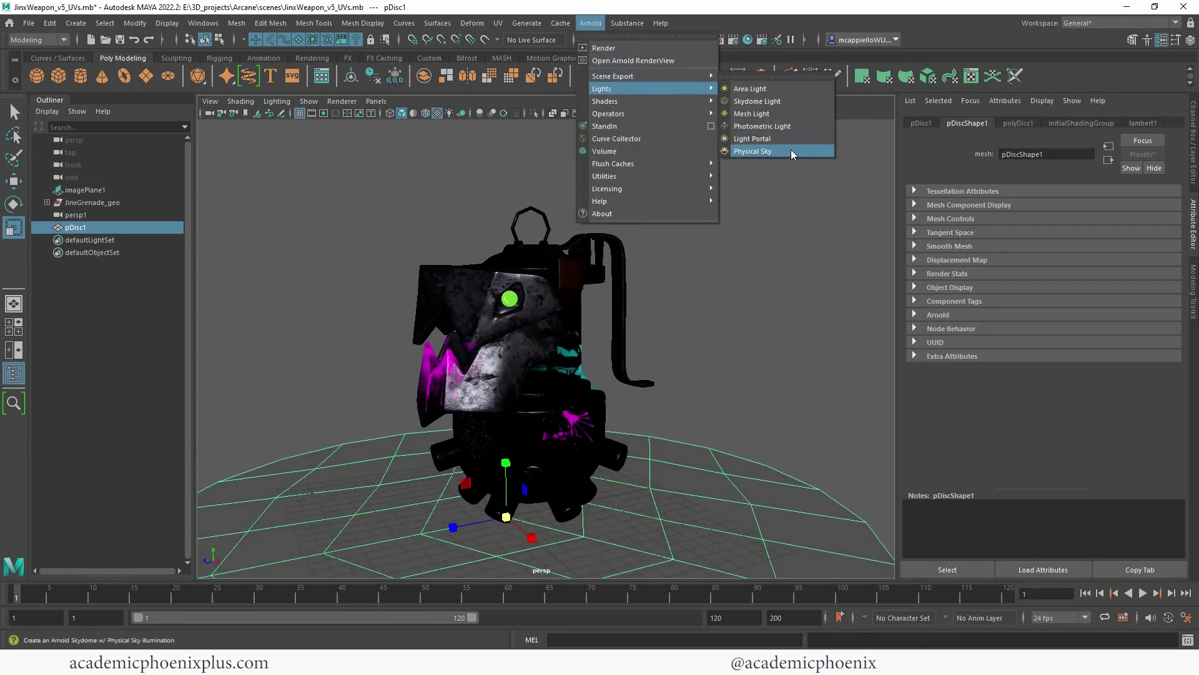
{"action": "left_click", "coordinate": [766, 153]}
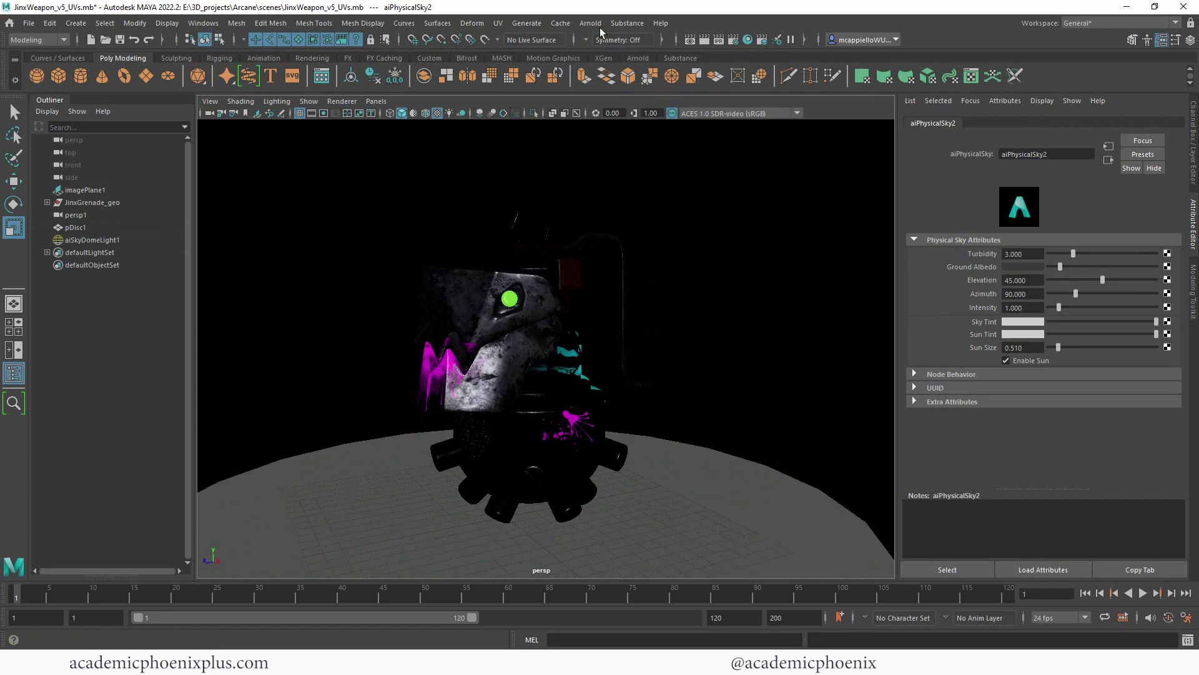
{"action": "left_click", "coordinate": [593, 260]}
{"action": "left_click", "coordinate": [746, 221]}
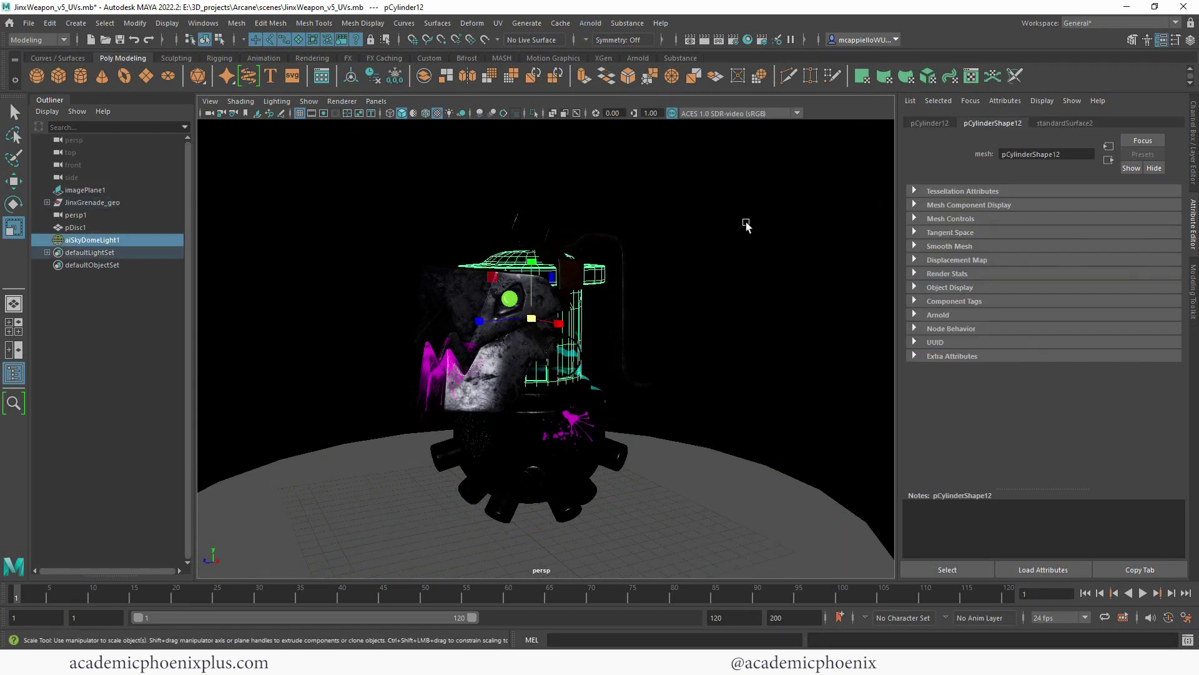
{"action": "double_click", "coordinate": [1022, 267]}
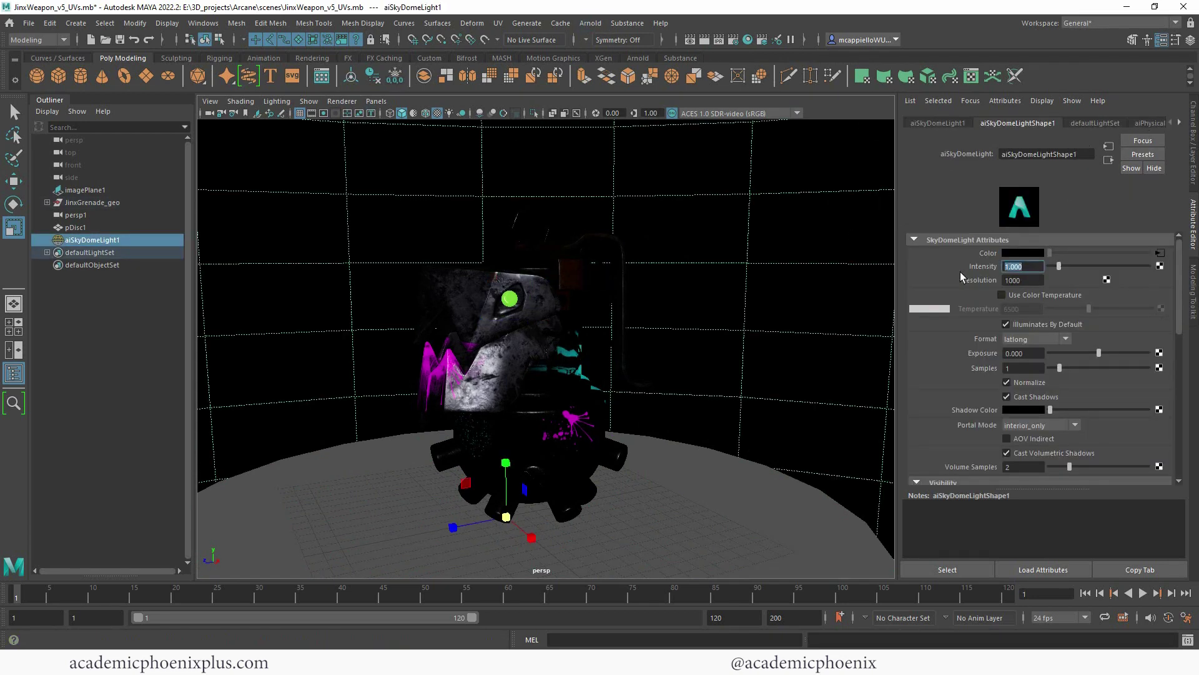
{"action": "type", "text": "1.5"}
{"action": "key", "text": "Return"}
Step: Preview the grenade in Arnold RenderView, stop the render and minimize the render window
{"action": "left_click", "coordinate": [590, 24]}
{"action": "left_click", "coordinate": [588, 169]}
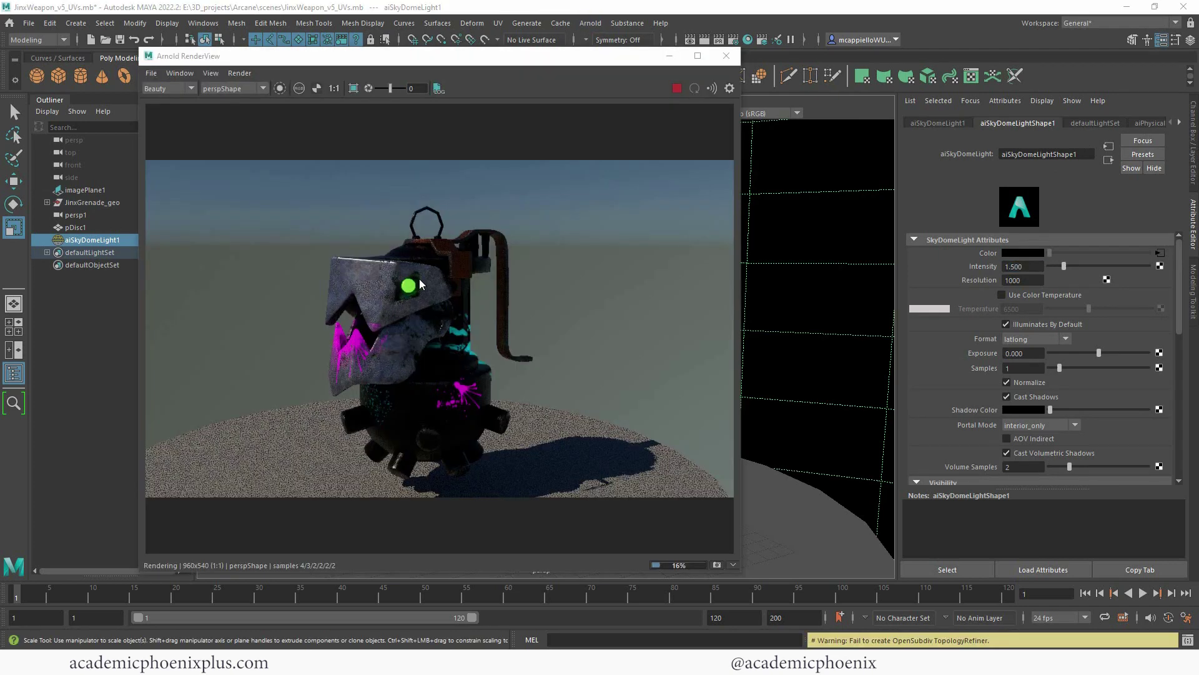
{"action": "left_click", "coordinate": [677, 88]}
{"action": "left_click", "coordinate": [669, 55]}
Step: Rotate the sky dome light around its vertical axis to change the sun's direction
{"action": "key", "text": "e"}
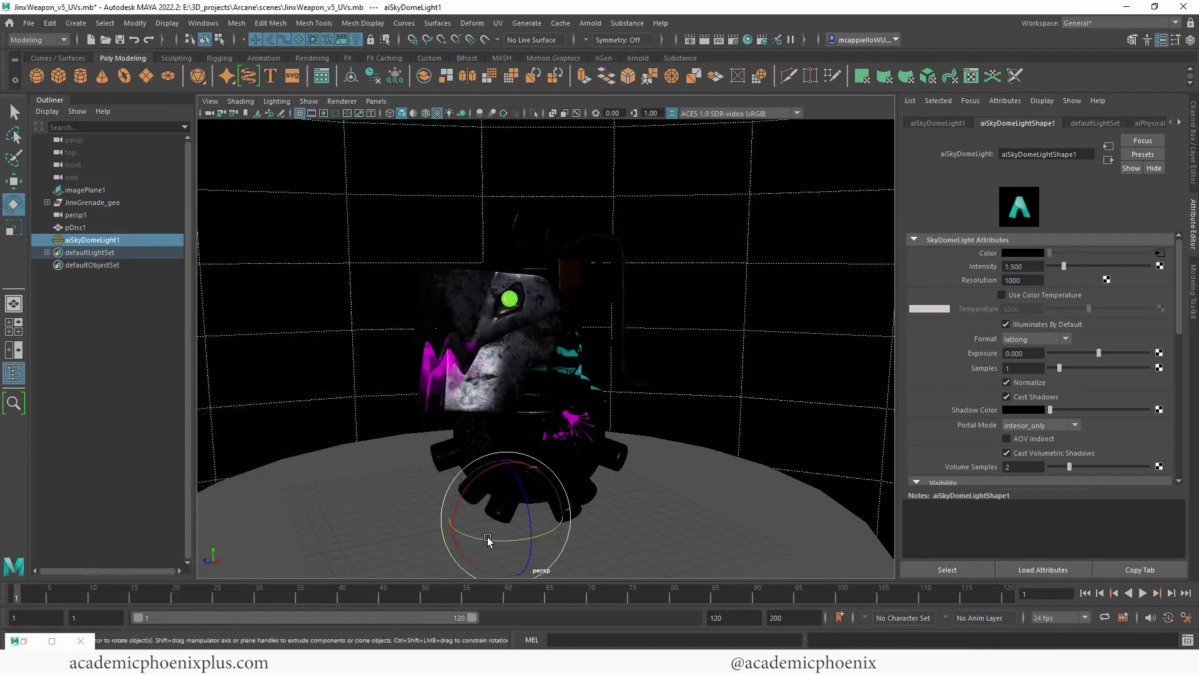
{"action": "left_click_drag", "start_coordinate": [490, 541], "coordinate": [518, 536]}
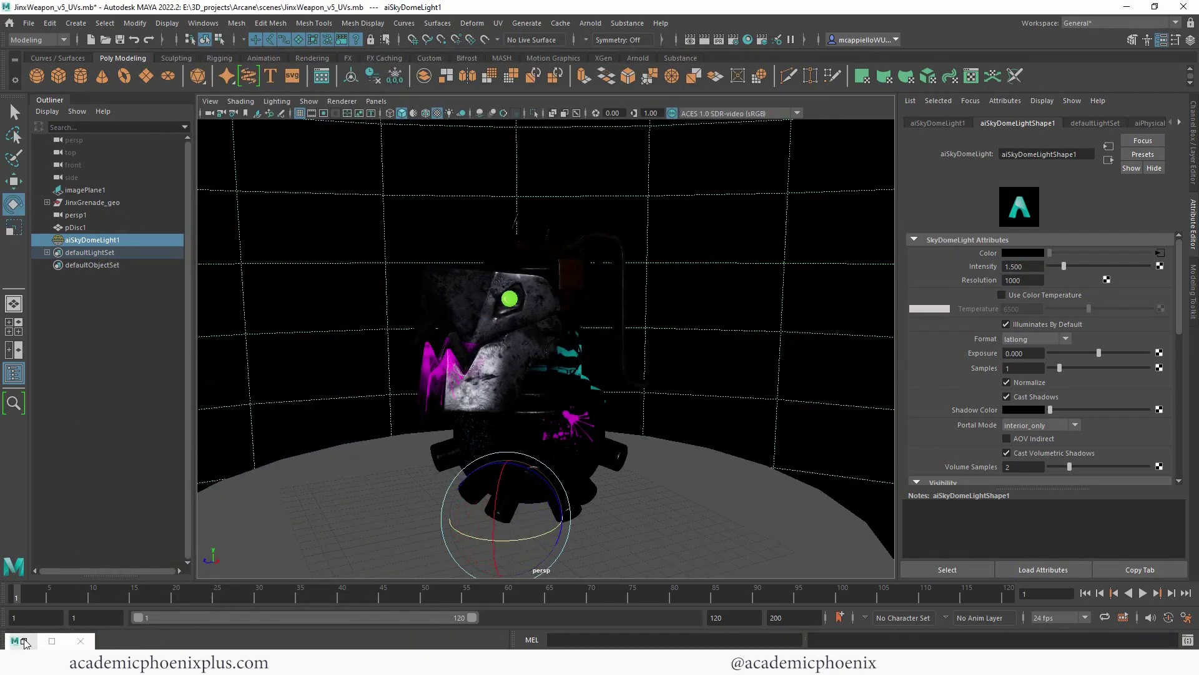
Step: Render the grenade in Arnold RenderView with the rotated sky dome light and store a snapshot of the stopped render
{"action": "left_click", "coordinate": [52, 640]}
{"action": "left_click", "coordinate": [676, 88]}
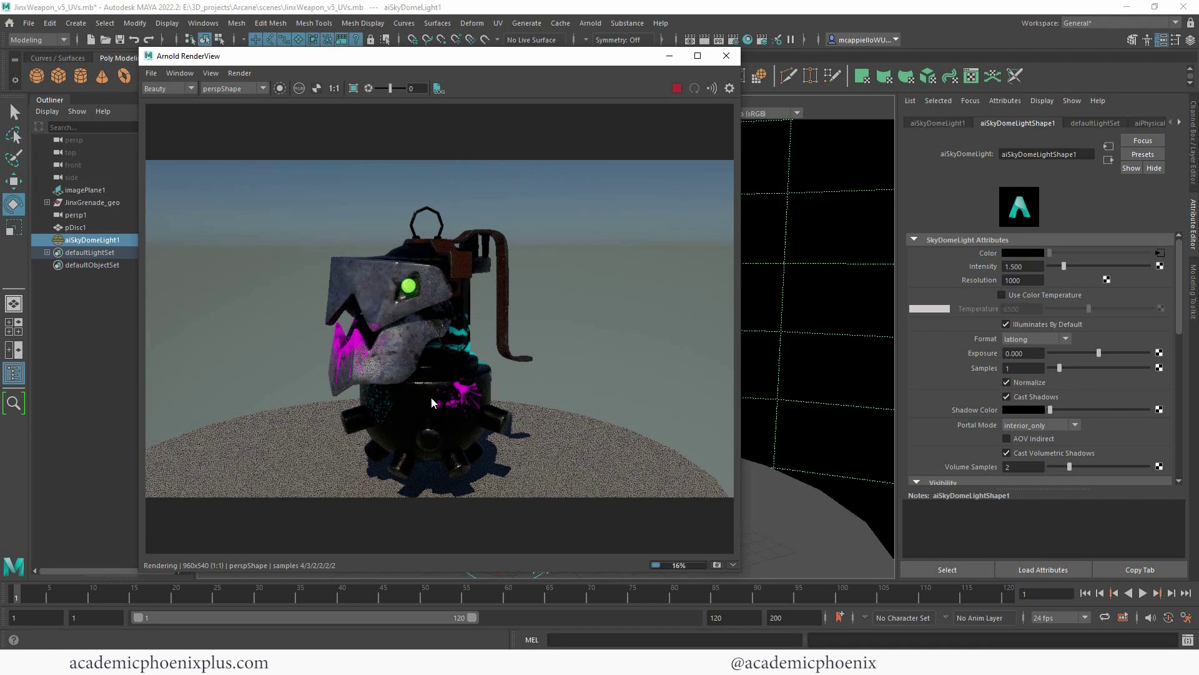
{"action": "left_click", "coordinate": [676, 88]}
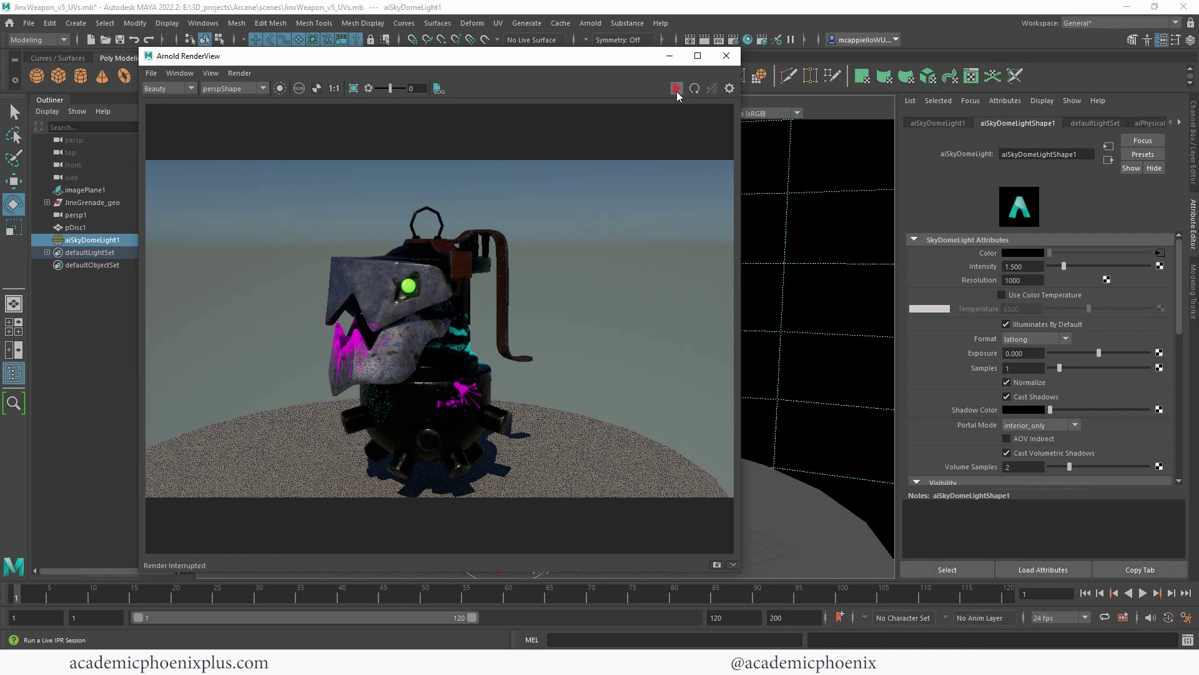
{"action": "left_click", "coordinate": [717, 564]}
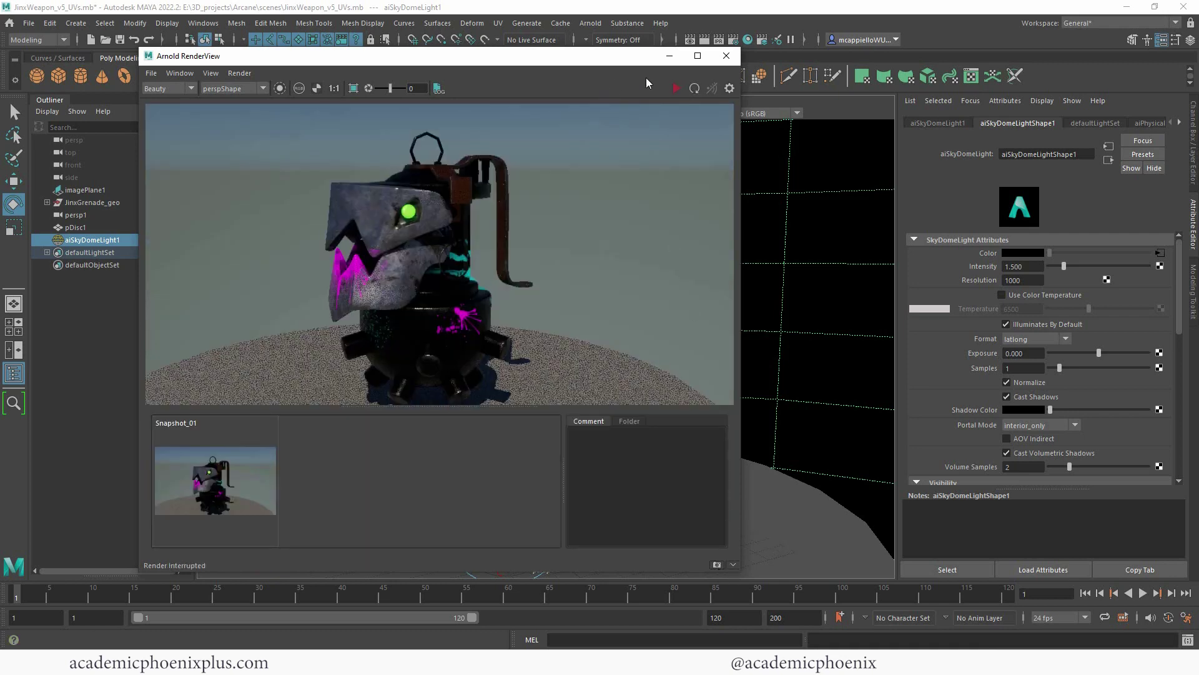
{"action": "left_click", "coordinate": [669, 56]}
Step: Rename the standard surface material assigned to the grenade as JinxShader
{"action": "left_click", "coordinate": [548, 384]}
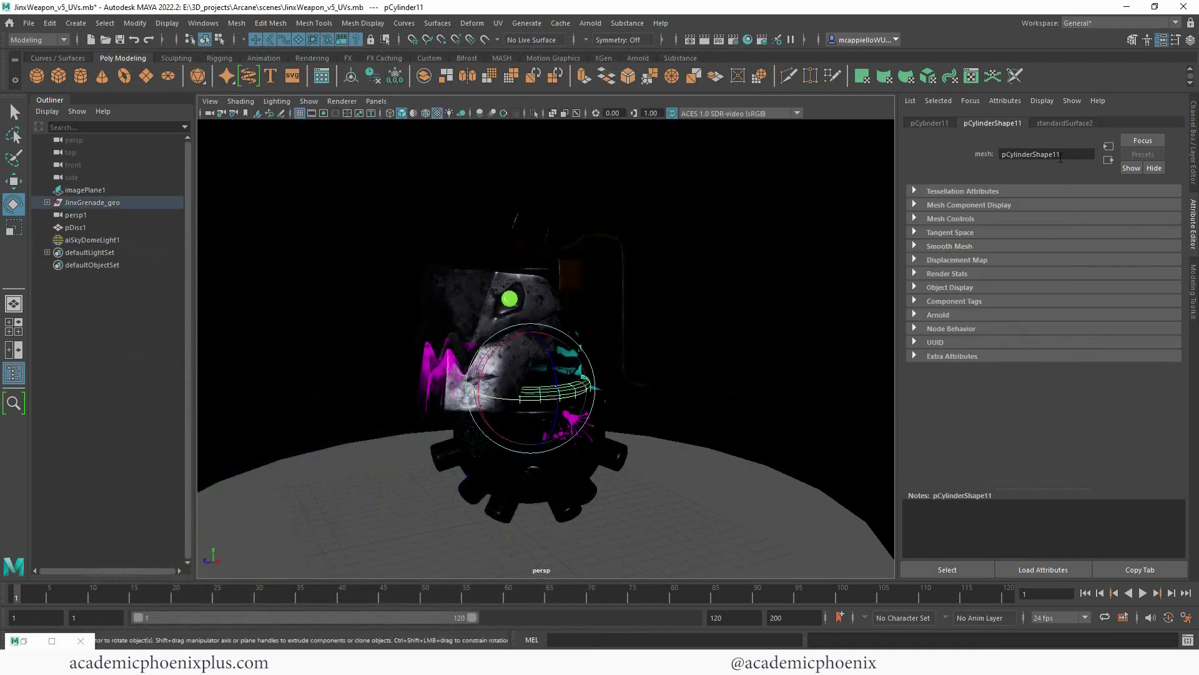
{"action": "left_click", "coordinate": [1068, 123]}
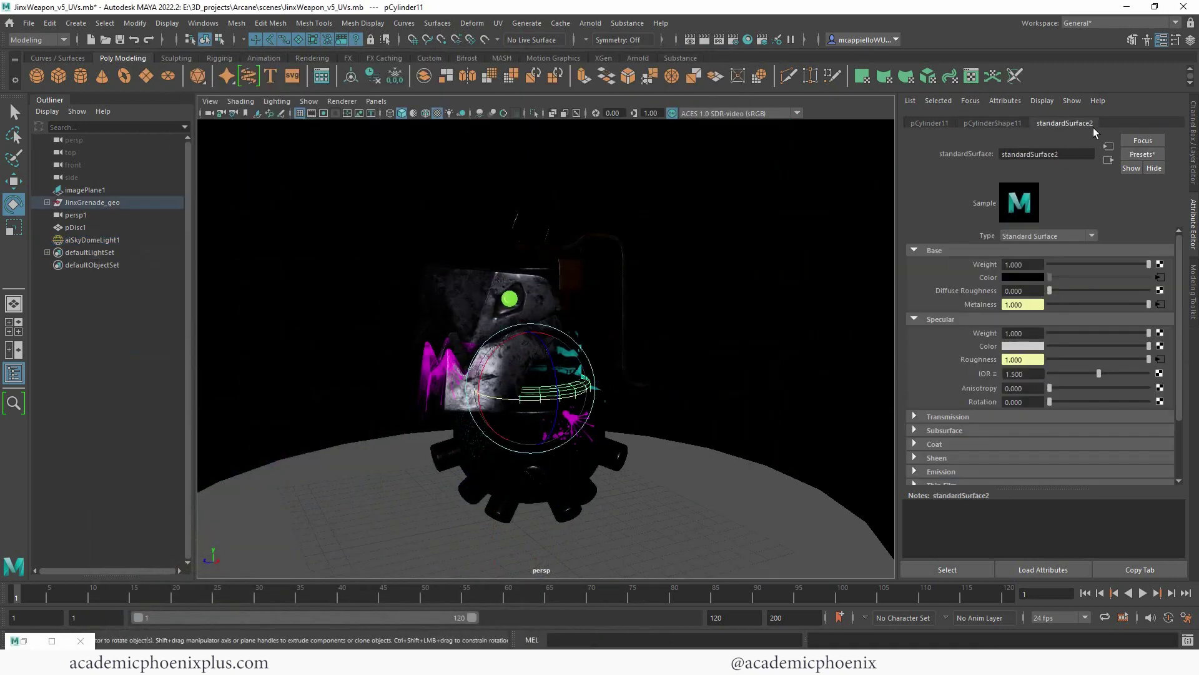
{"action": "double_click", "coordinate": [1073, 153]}
{"action": "type", "text": "Jin"}
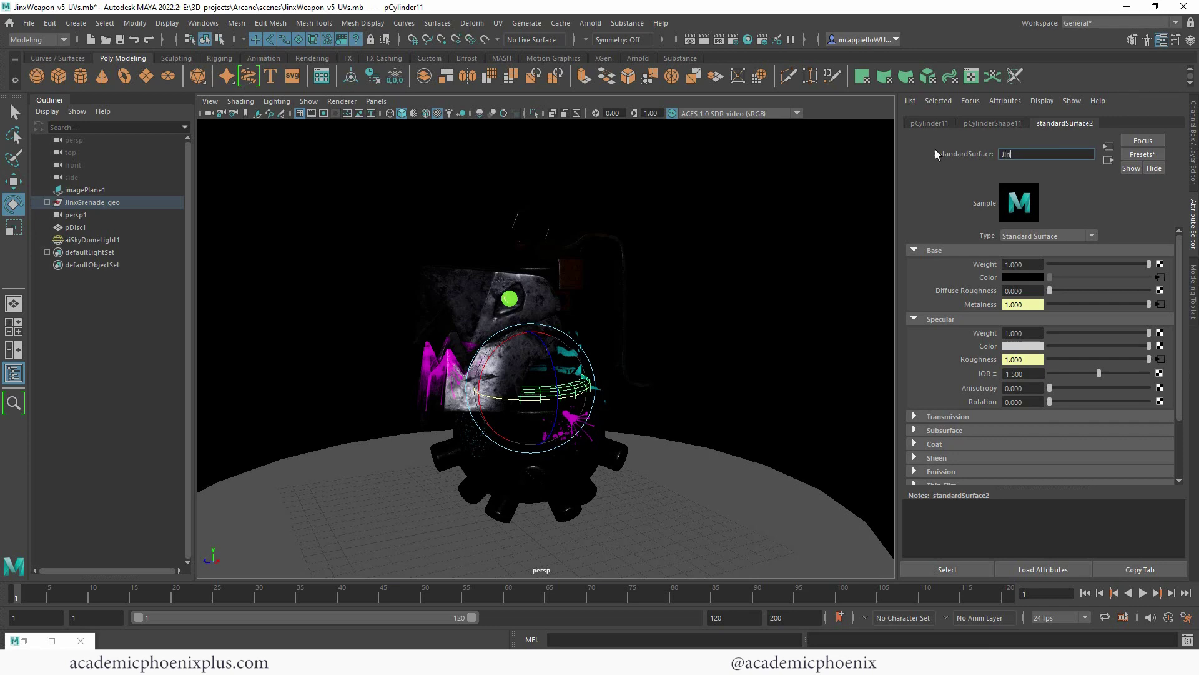
{"action": "type", "text": "xShader"}
{"action": "key", "text": "Return"}
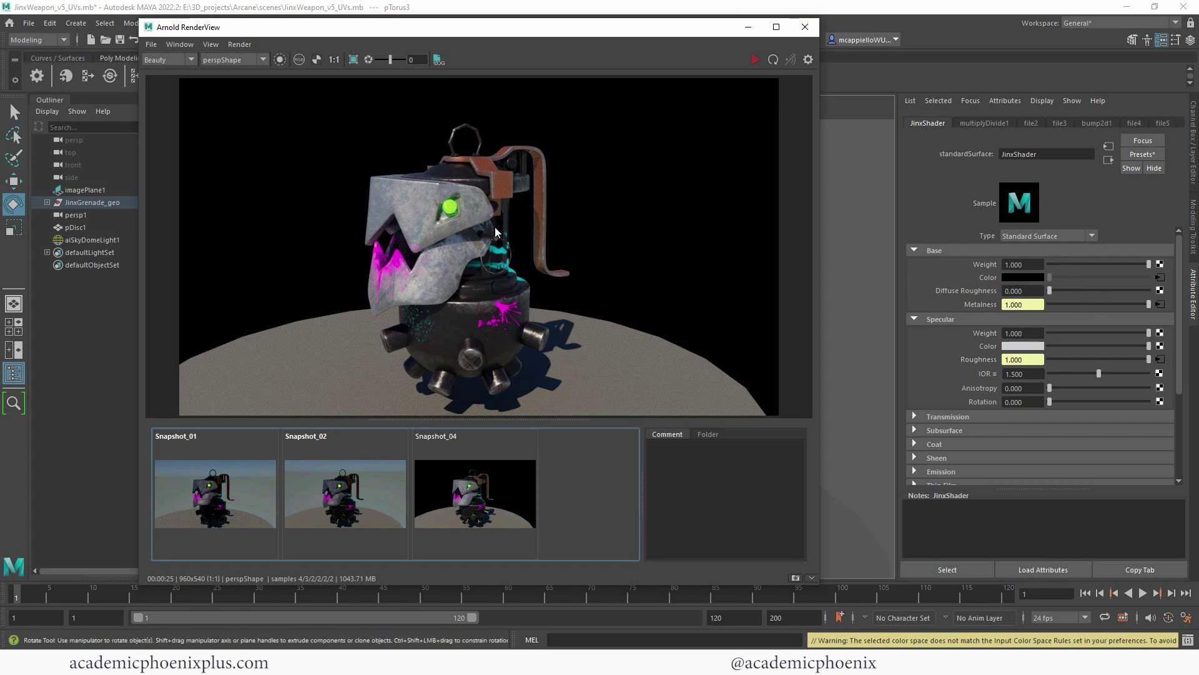
Step: Open JinxShader's base color file texture through its multiply node, choose the Raw color space, and check its exposure
{"action": "left_click", "coordinate": [1160, 278]}
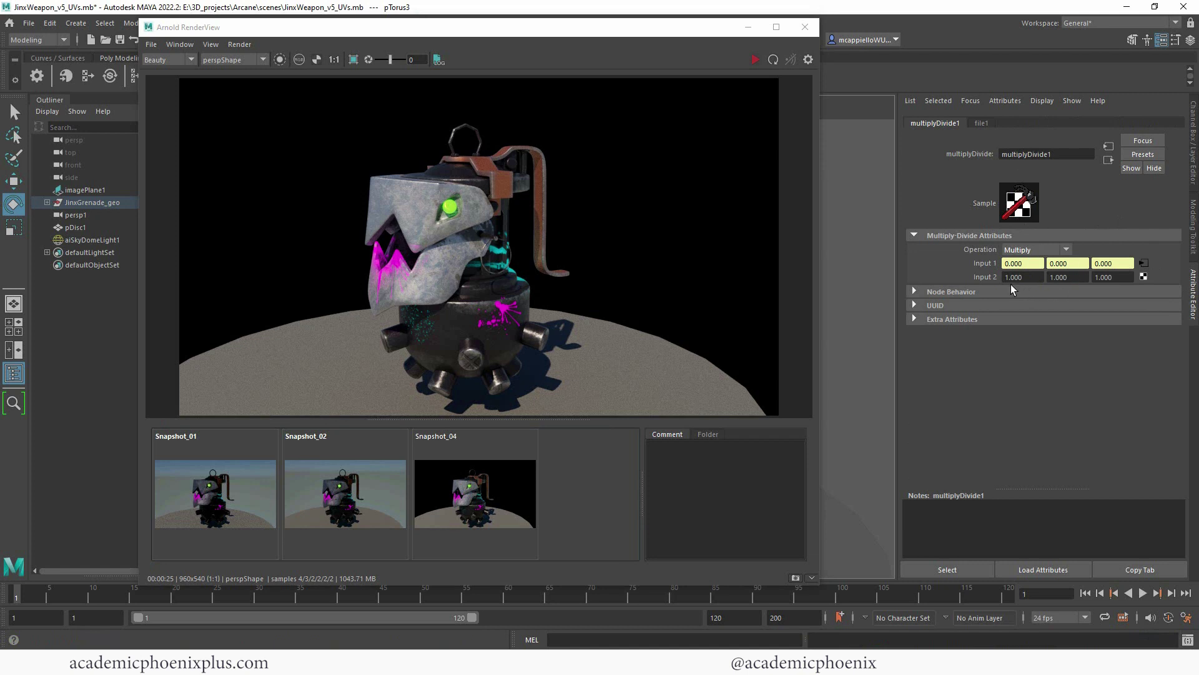
{"action": "left_click", "coordinate": [1143, 264]}
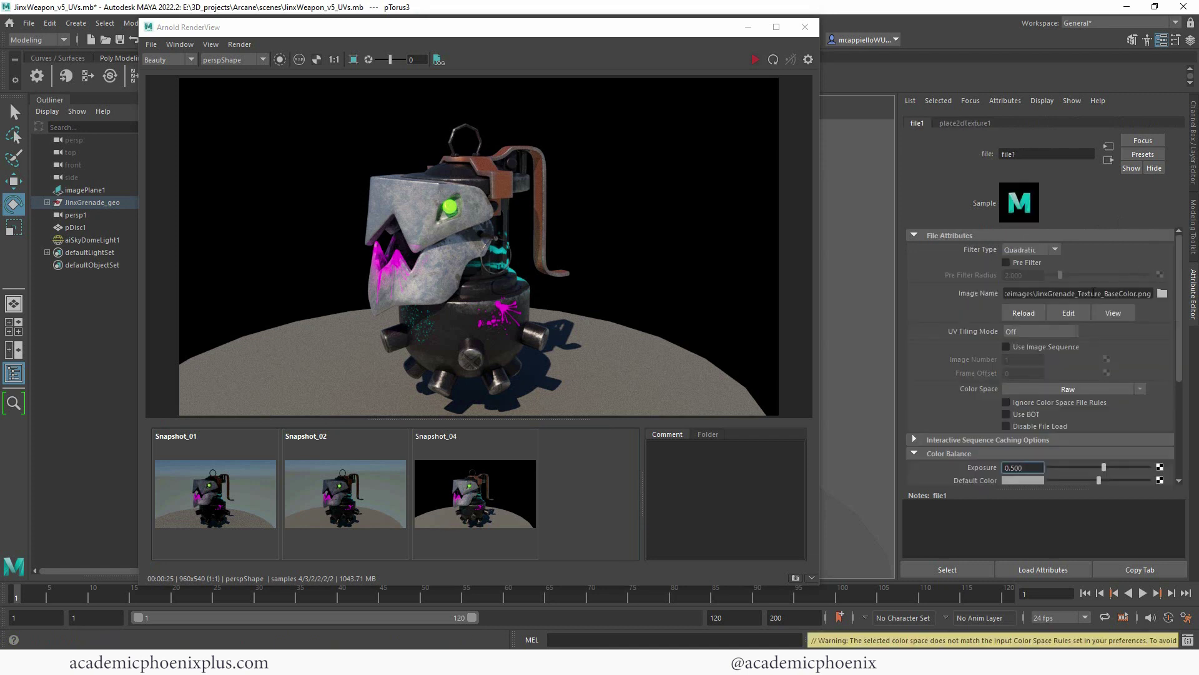
{"action": "left_click", "coordinate": [1139, 389]}
{"action": "mouse_move", "coordinate": [1133, 422]}
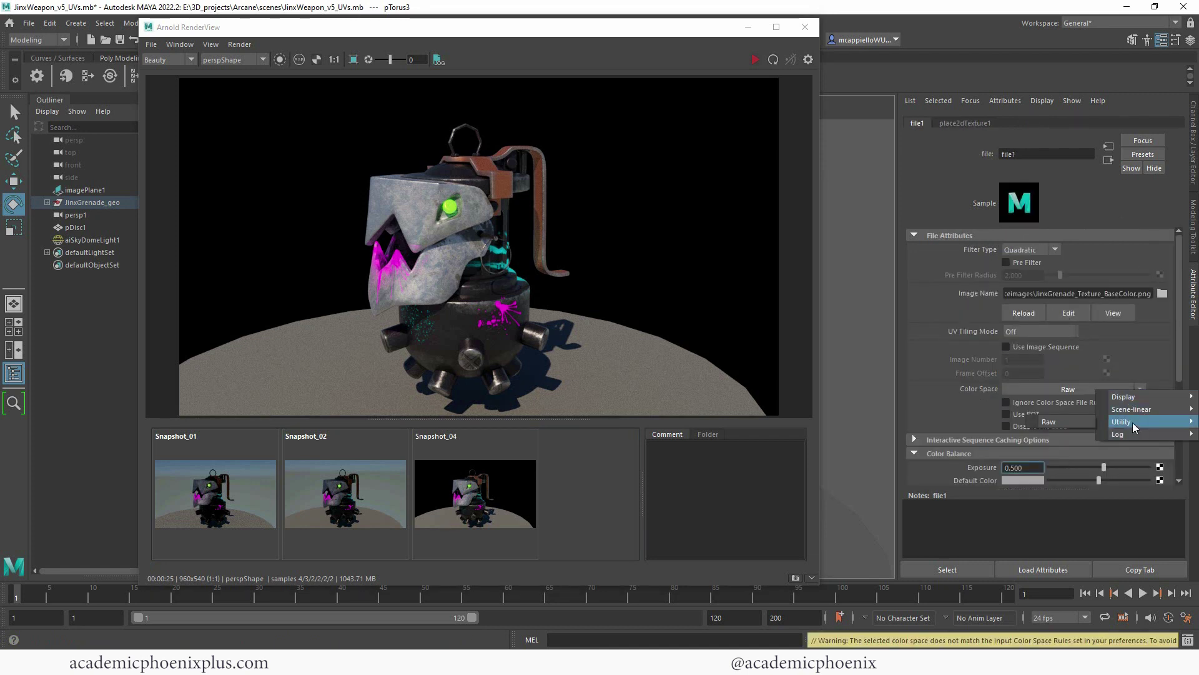
{"action": "left_click", "coordinate": [1082, 422]}
{"action": "scroll", "coordinate": [1028, 376], "scroll_direction": "down", "scroll_amount": 4}
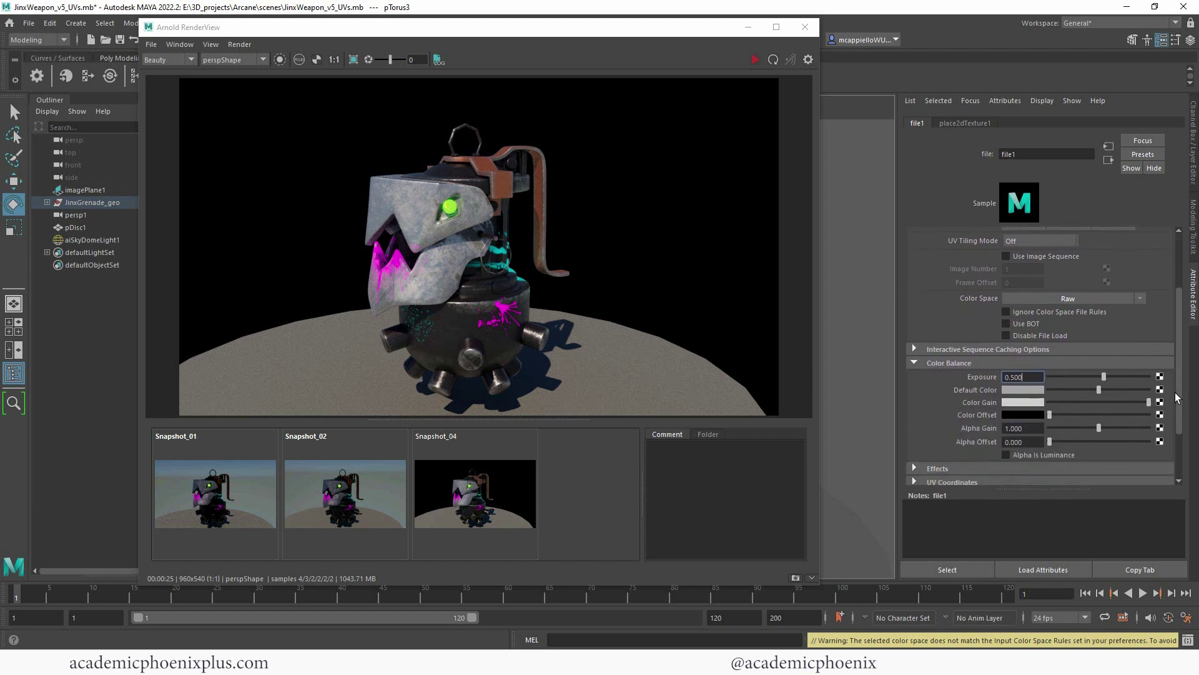
{"action": "left_click", "coordinate": [1028, 373]}
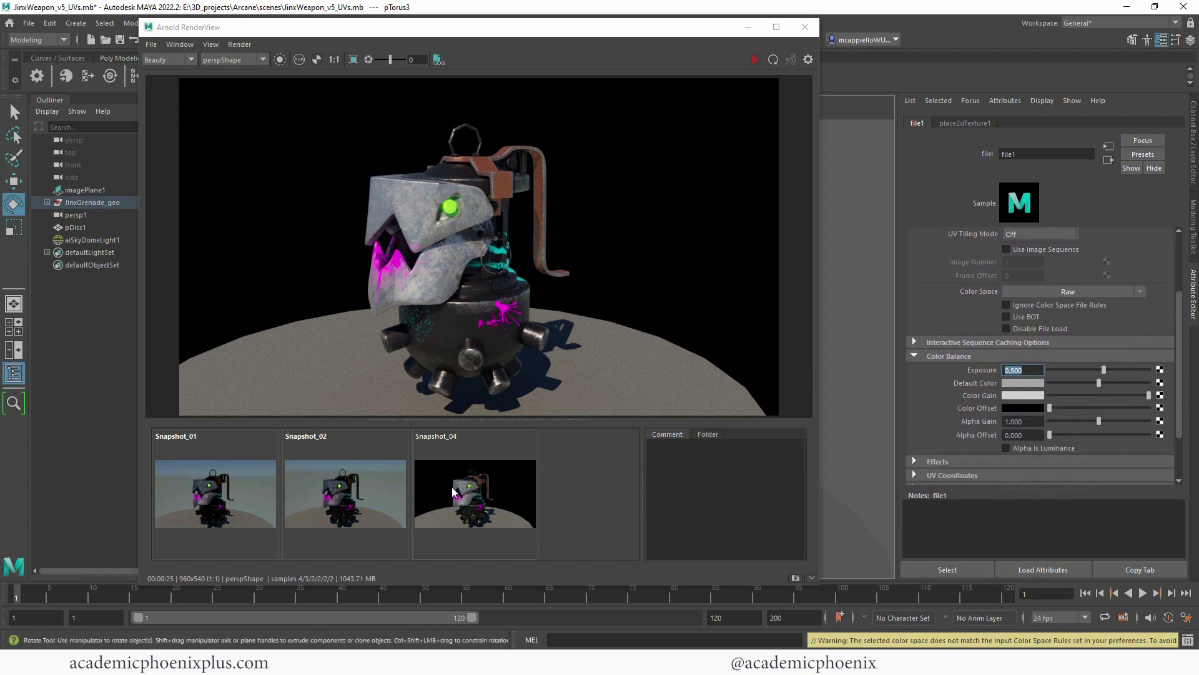
Step: Compare the first stored snapshot with the current render of the grenade
{"action": "left_click", "coordinate": [226, 510]}
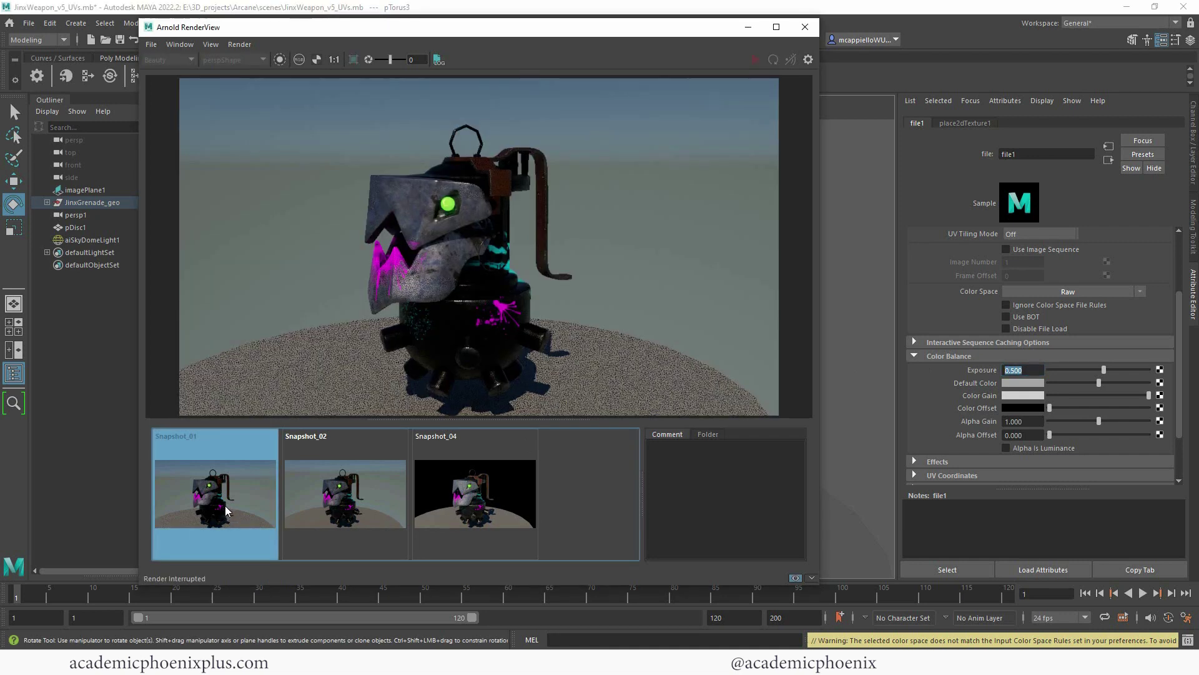
{"action": "left_click", "coordinate": [225, 505]}
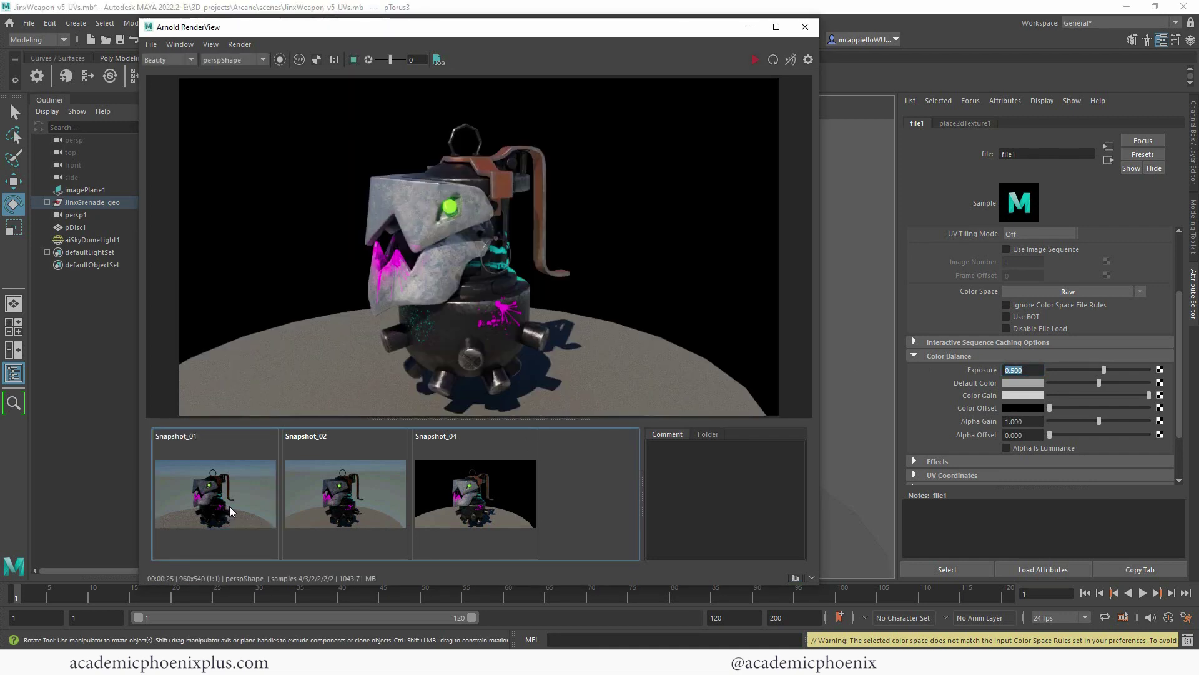
{"action": "left_click", "coordinate": [230, 489]}
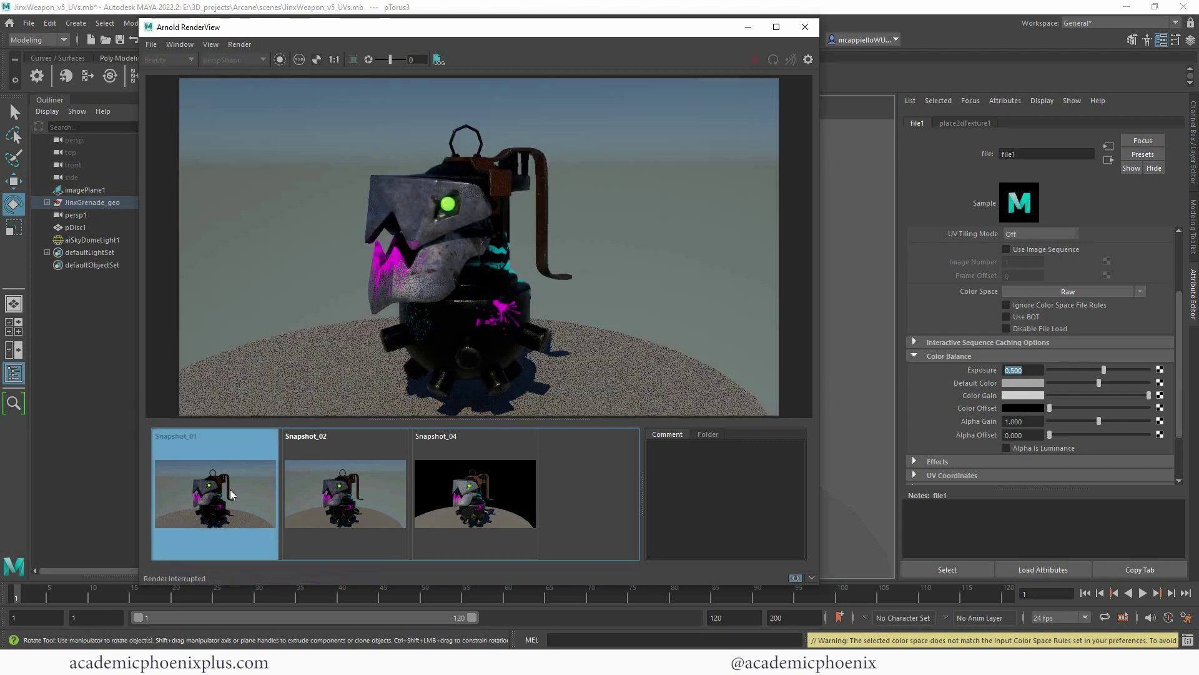
Step: Inspect the sky dome light's intensity and camera visibility, and view the snapshot rendered with the black background
{"action": "left_click", "coordinate": [81, 242]}
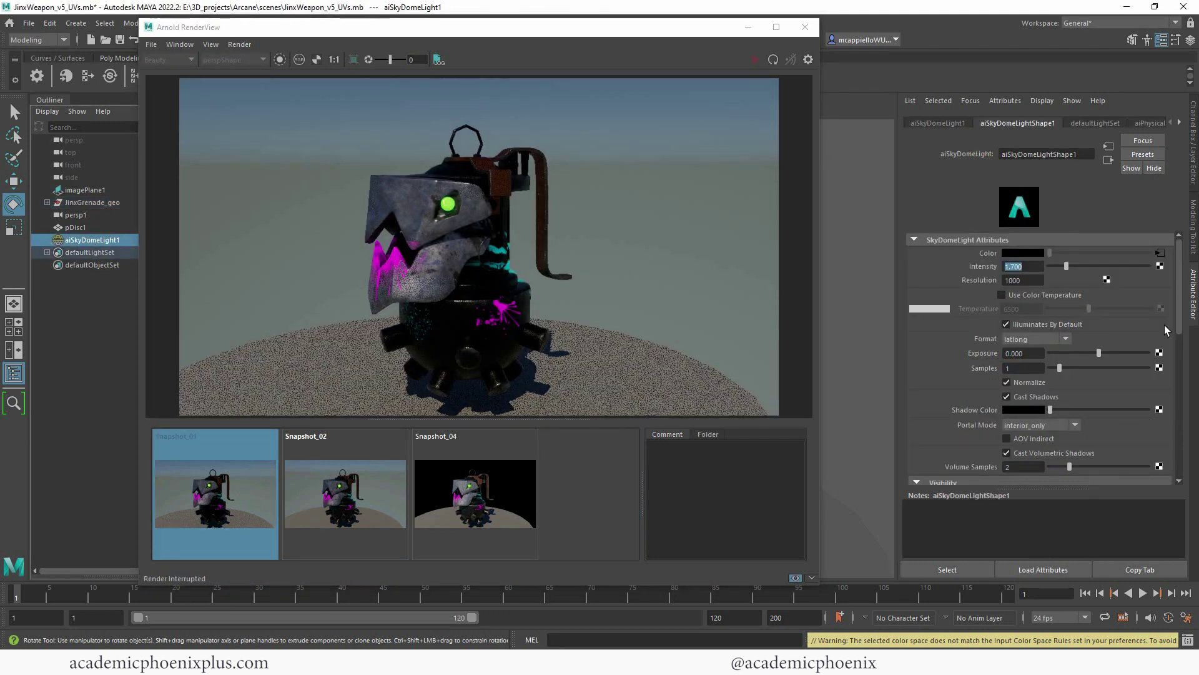
{"action": "scroll", "coordinate": [1095, 362], "scroll_direction": "down", "scroll_amount": 5}
{"action": "left_click", "coordinate": [1035, 347]}
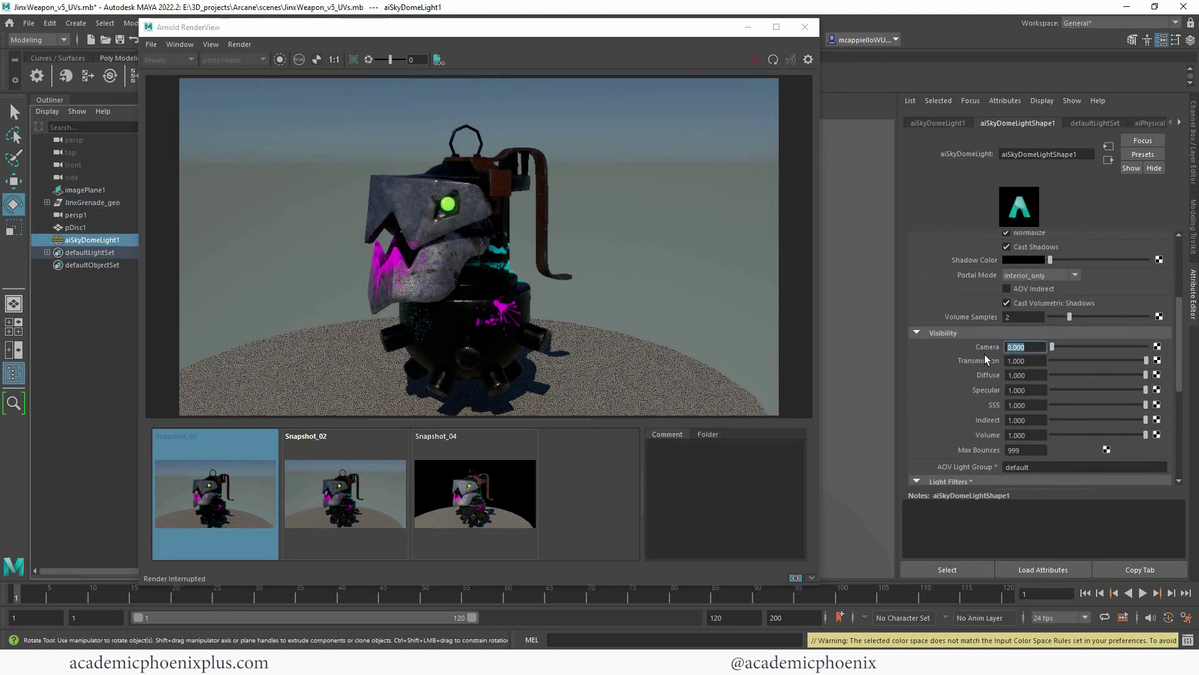
{"action": "left_click", "coordinate": [473, 487]}
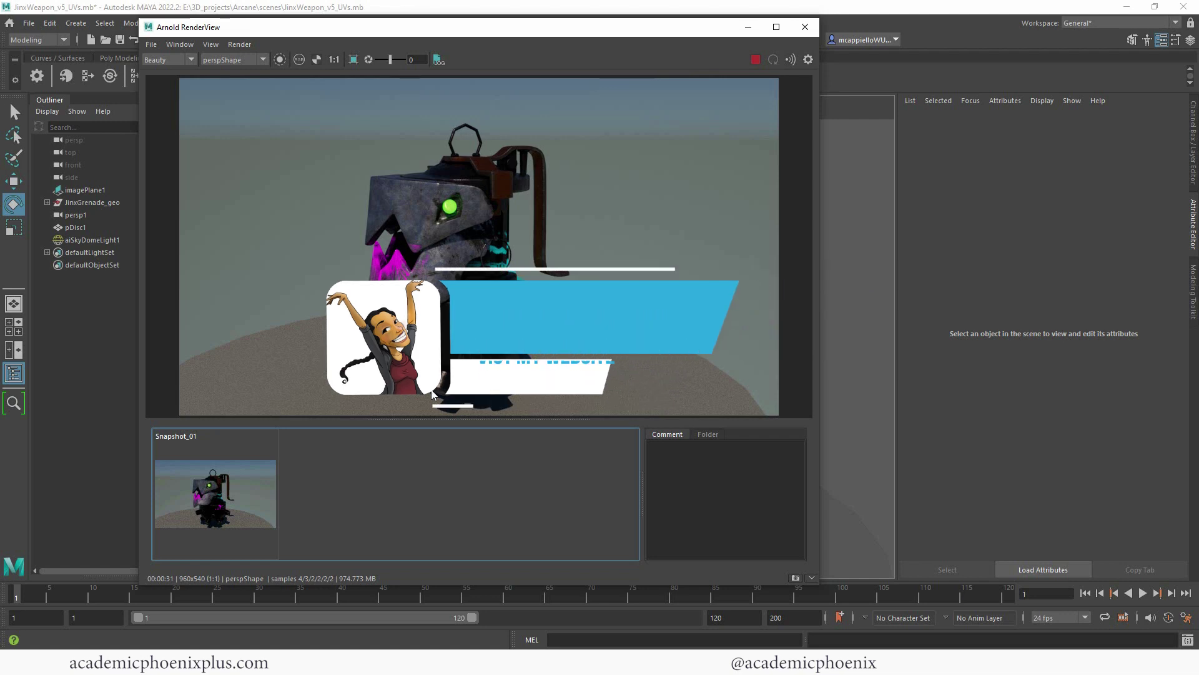
Step: Switch to the browser and open the Maya Beginner still life course from the Academic Phoenix Plus Courses page
{"action": "left_click", "coordinate": [793, 88]}
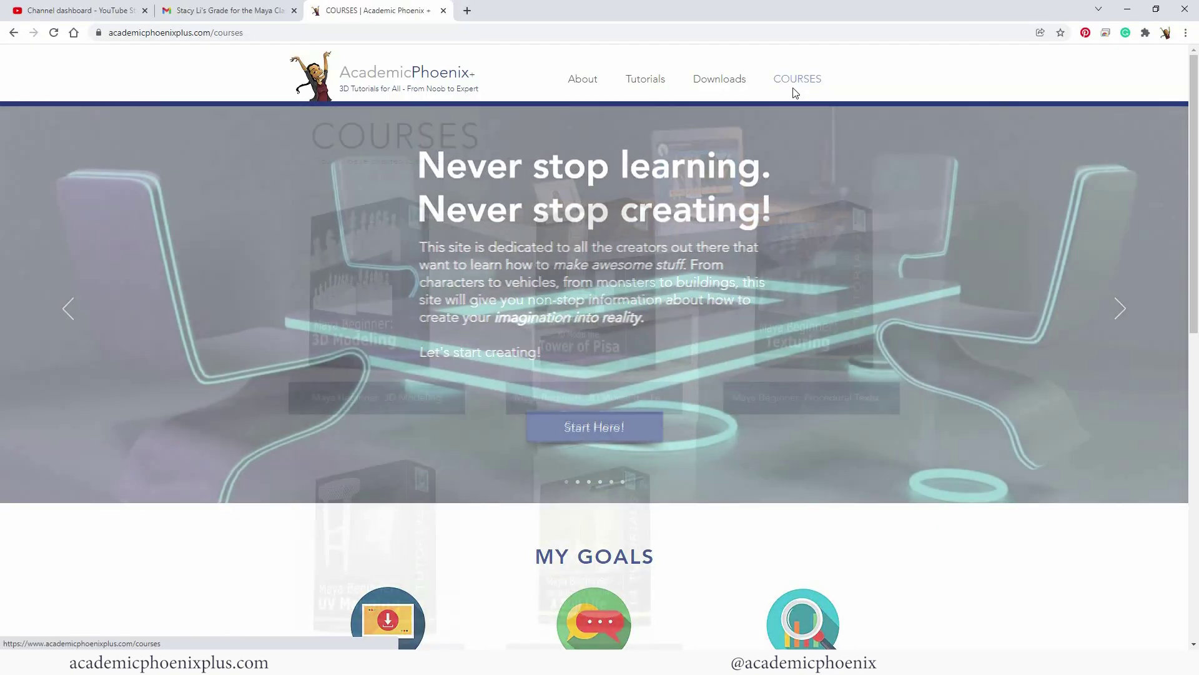
{"action": "scroll", "coordinate": [897, 323], "scroll_direction": "down", "scroll_amount": 1}
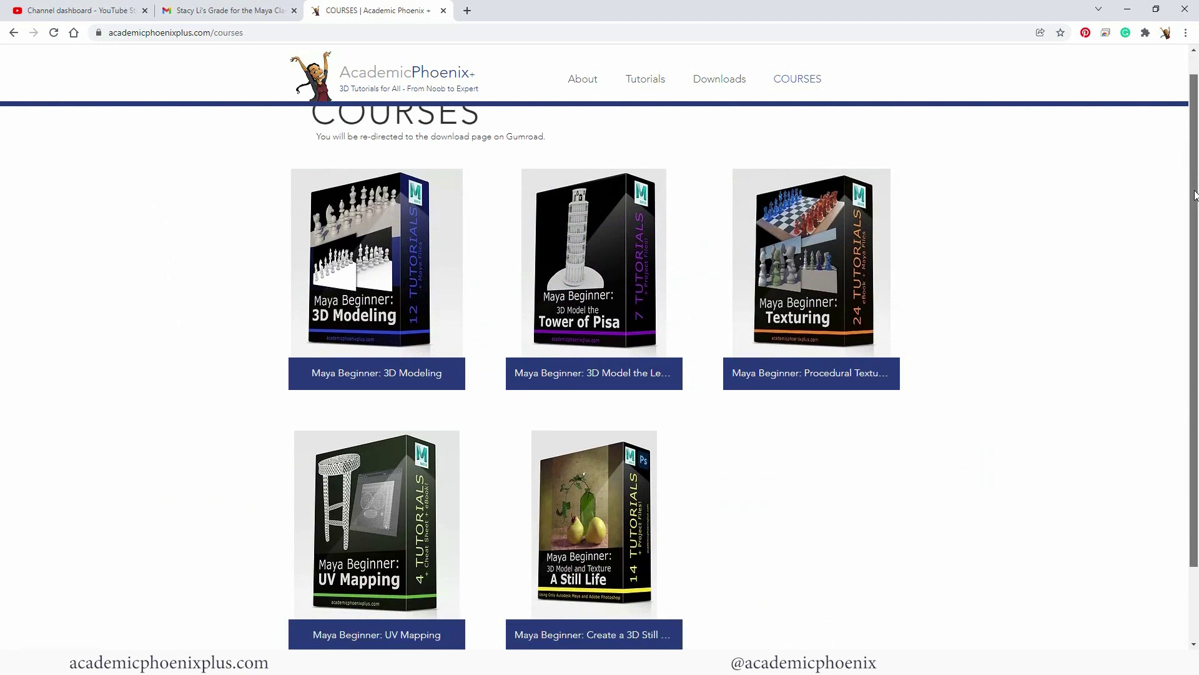
{"action": "left_click", "coordinate": [595, 525]}
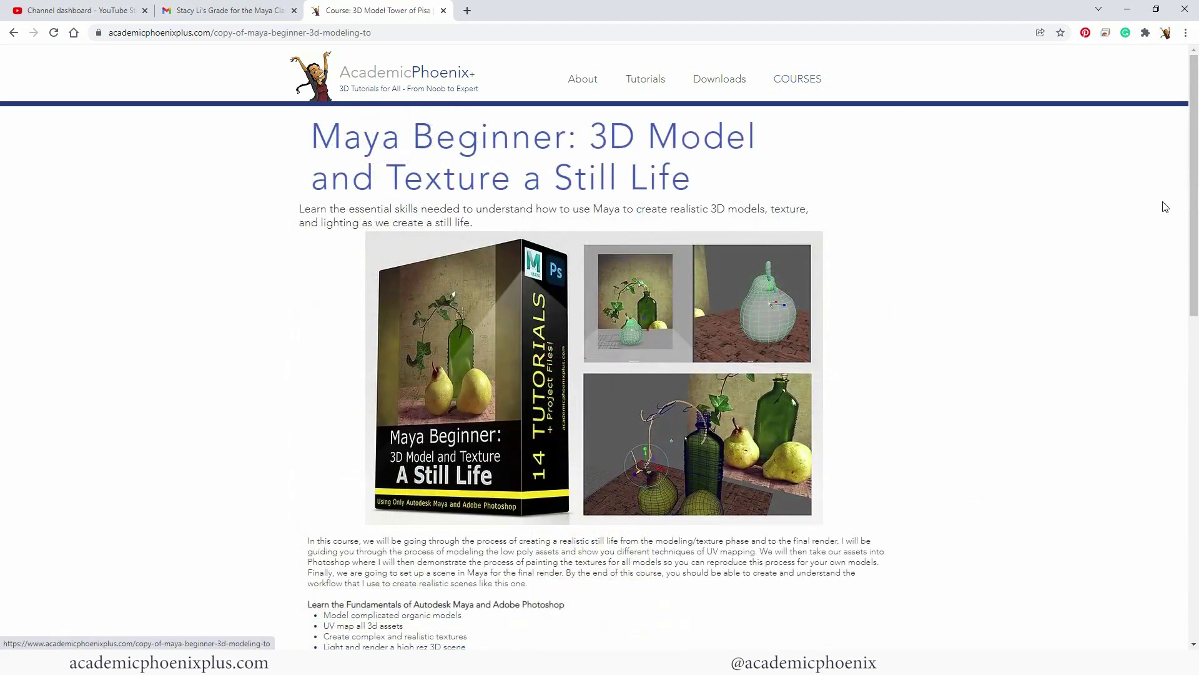
Step: Read through the still life course description and return to the list of courses
{"action": "scroll", "coordinate": [1165, 323], "scroll_direction": "down", "scroll_amount": 4}
{"action": "scroll", "coordinate": [1165, 323], "scroll_direction": "down", "scroll_amount": 5}
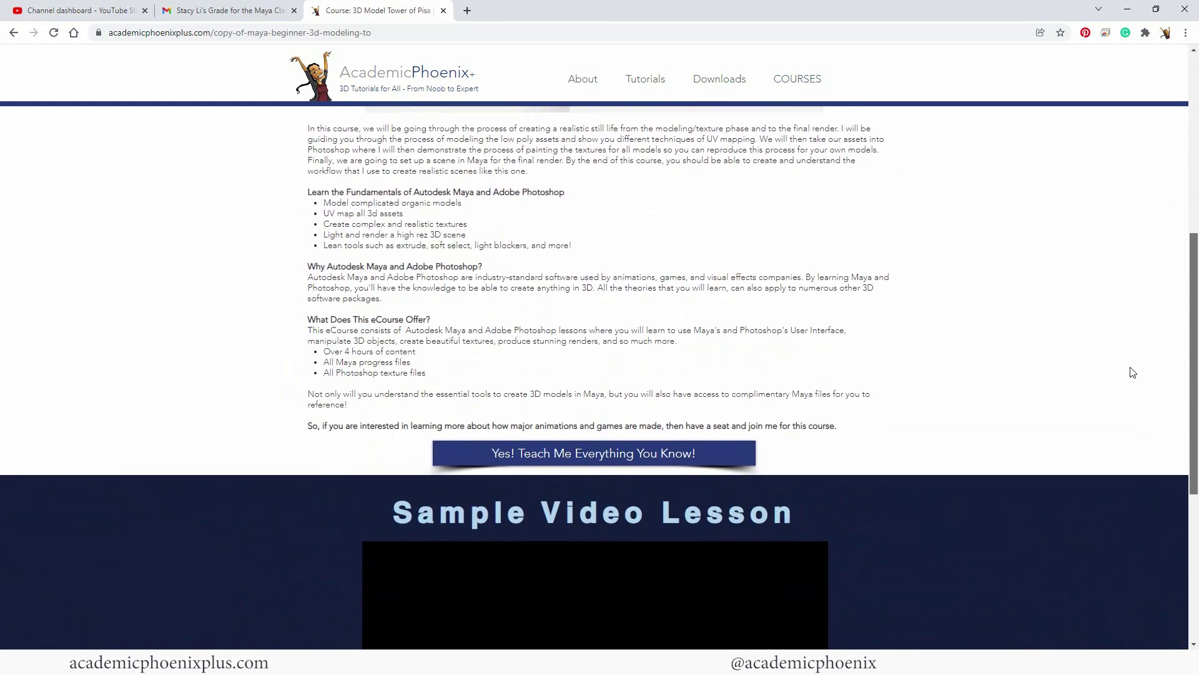
{"action": "scroll", "coordinate": [1145, 465], "scroll_direction": "up", "scroll_amount": 10}
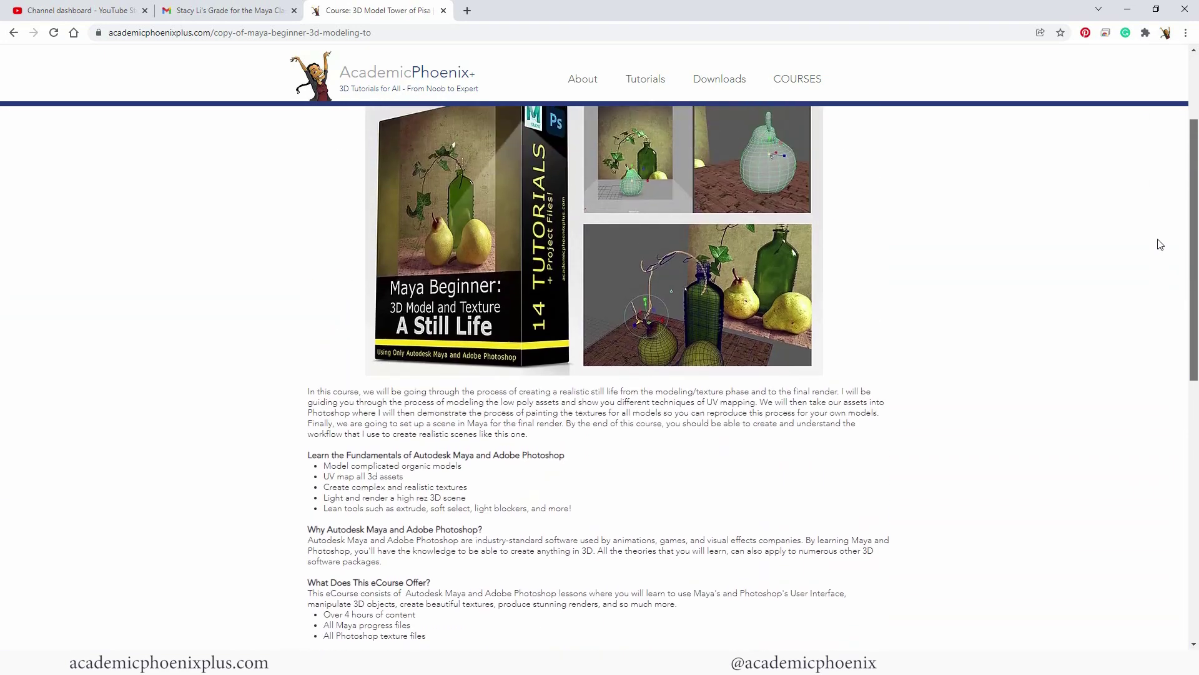
{"action": "left_click", "coordinate": [784, 90]}
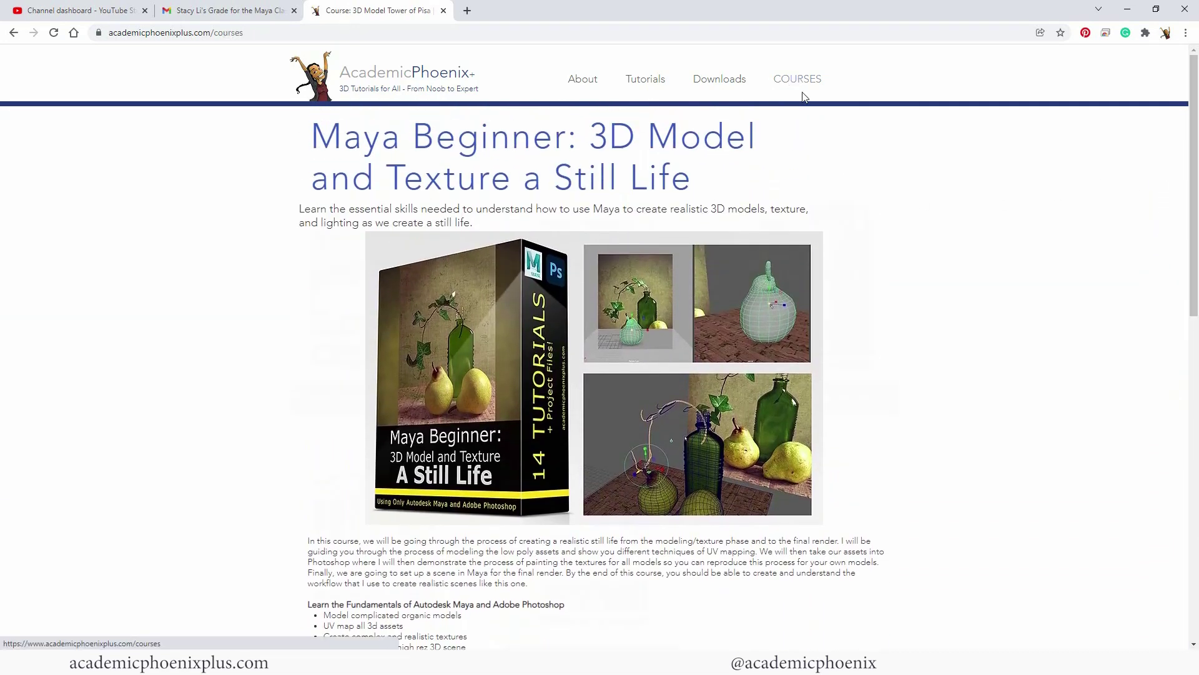